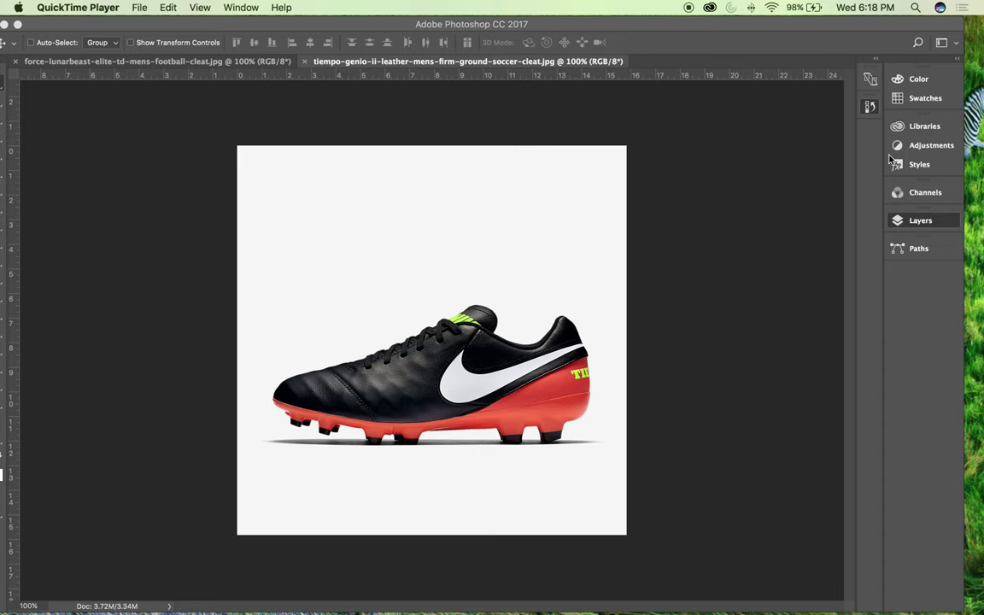
- Close the History panel and convert the locked Background layer into an editable Layer 0
click(469, 43)
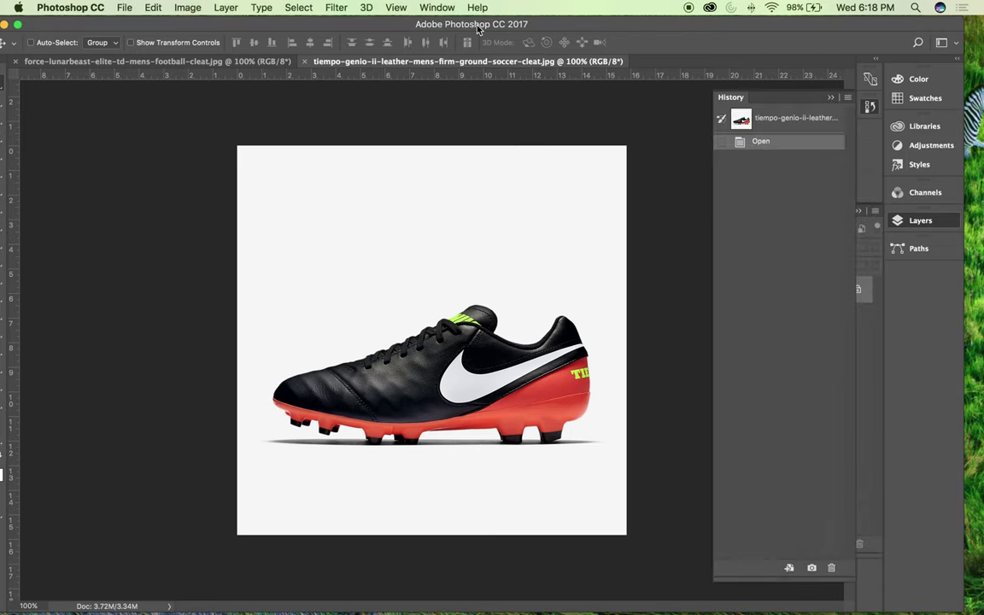
drag(478, 28, 496, 29)
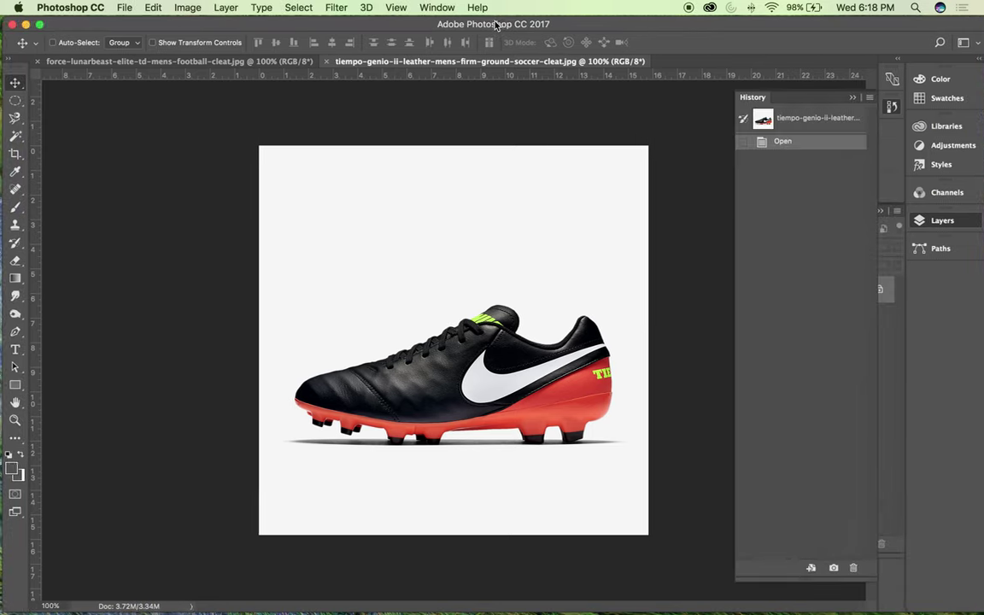
click(849, 99)
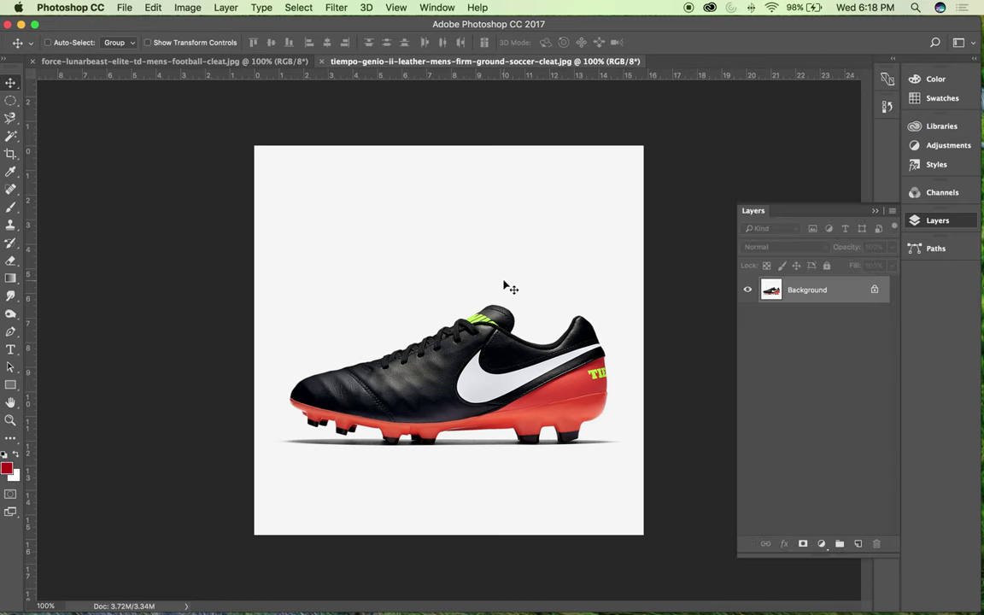
key(super+plus)
key(super+minus)
double_click(810, 292)
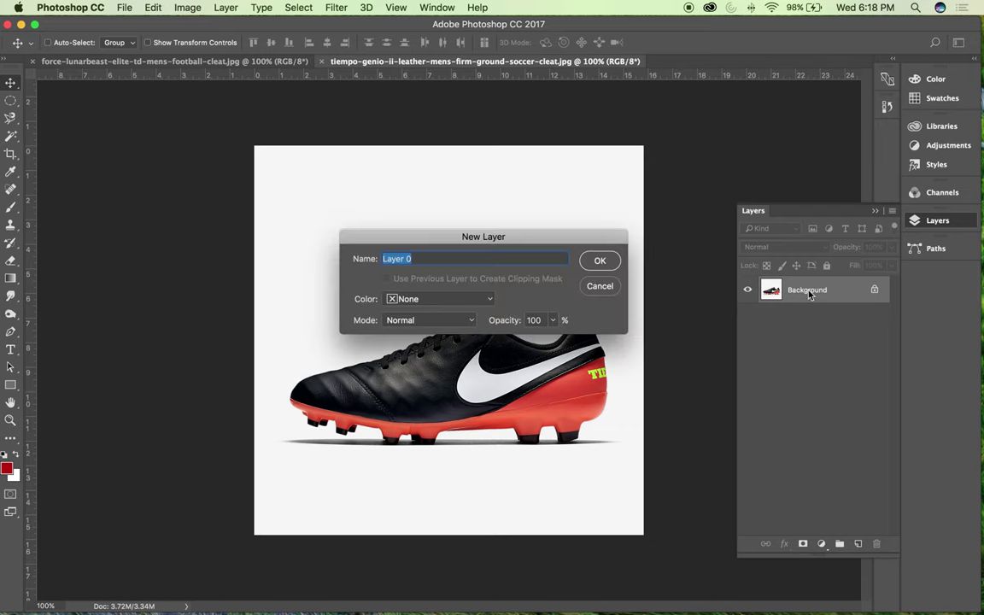
click(598, 265)
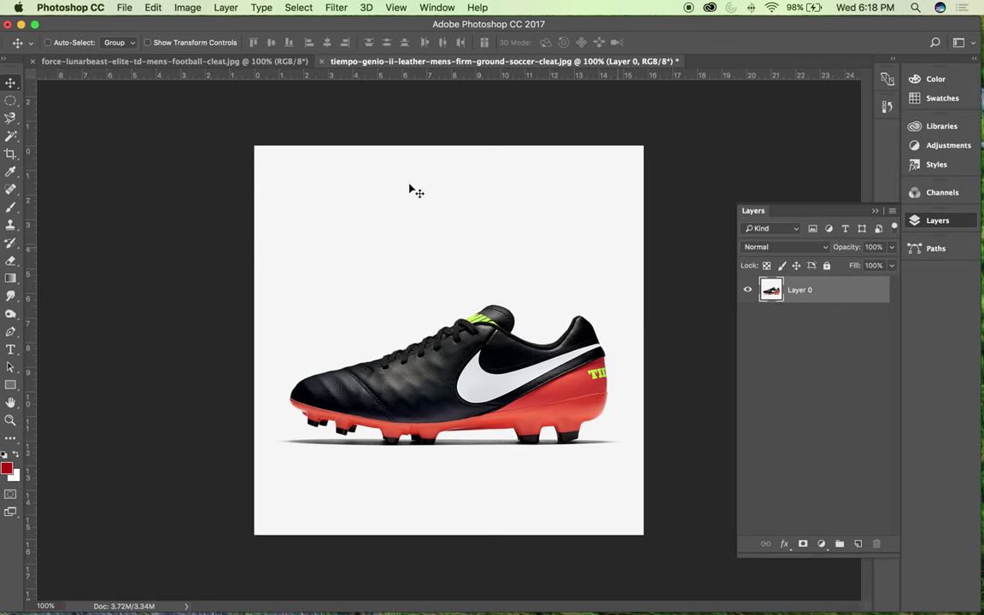
- Select the white background around the cleat with the Magic Wand at tolerance 30
click(11, 138)
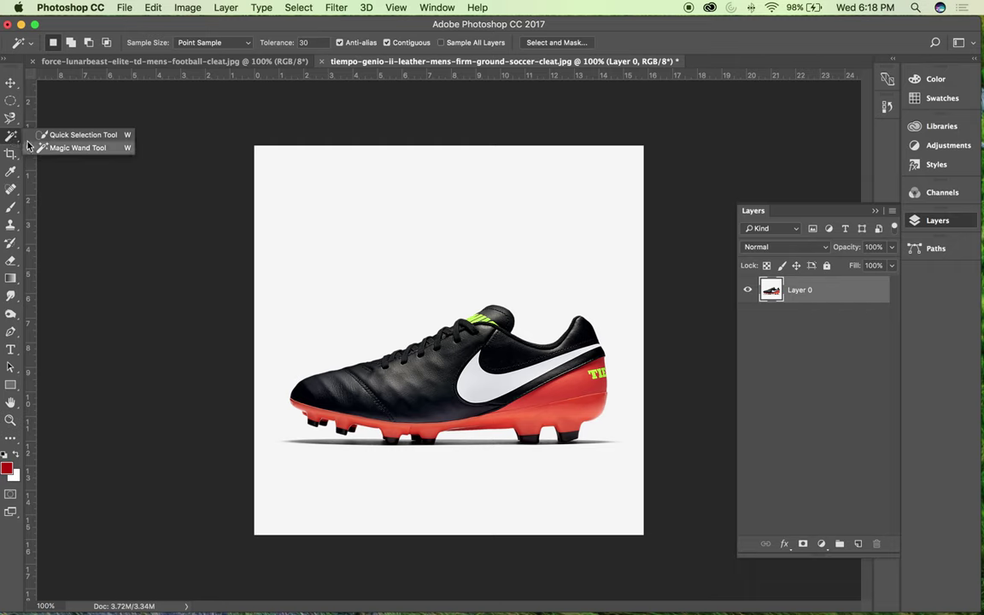
click(53, 151)
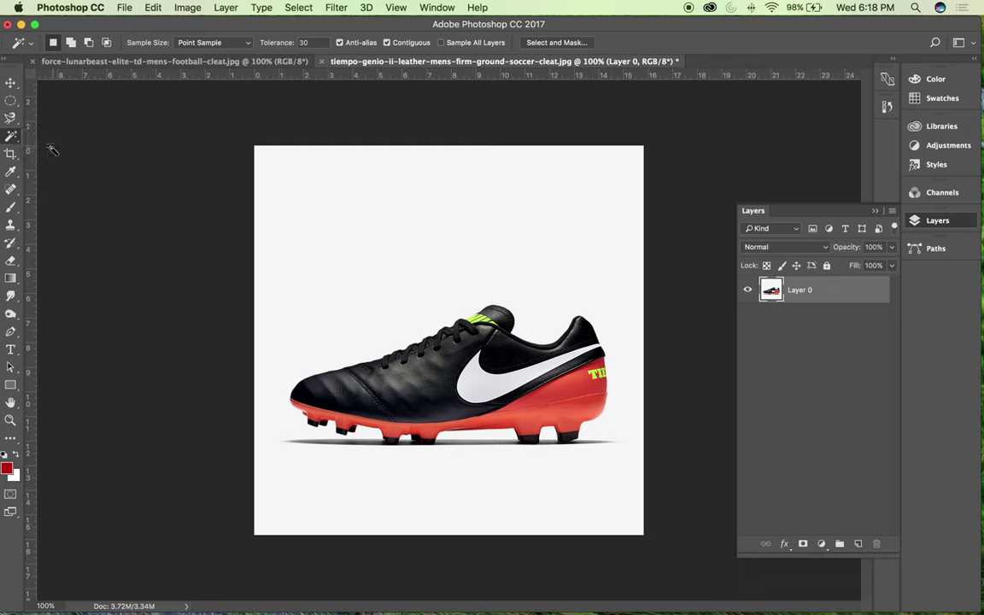
click(531, 264)
- Zoom to 300% and pan from heel to toe to inspect the selection edges
key(super+plus)
key(super+plus)
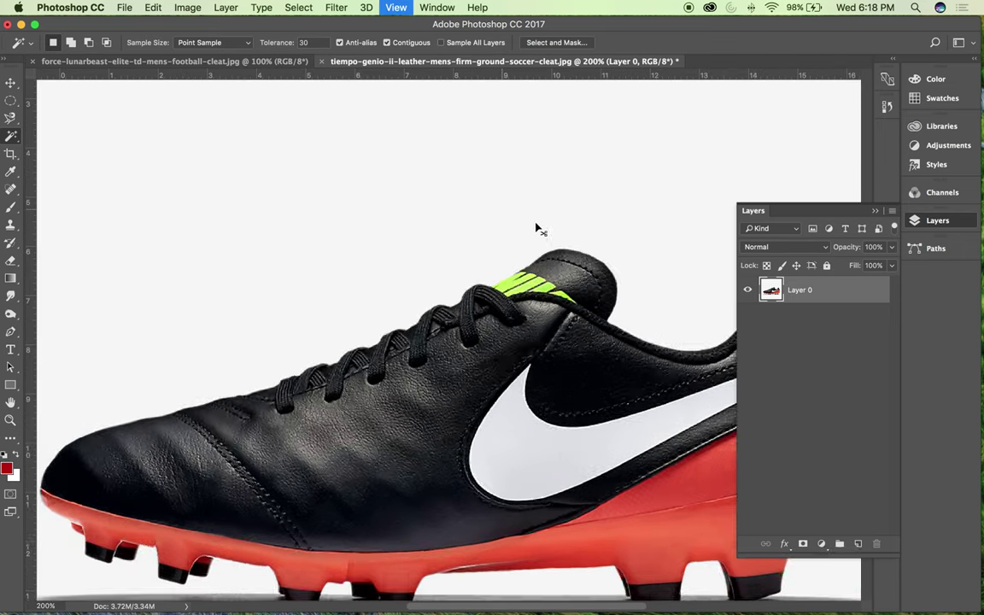
drag(538, 226, 476, 174)
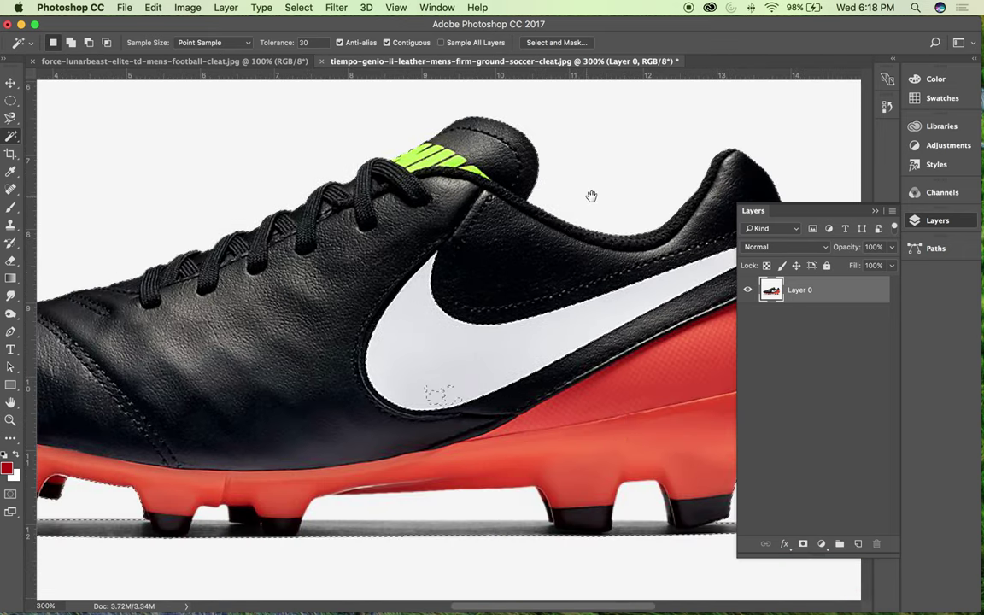
drag(588, 198, 539, 220)
drag(358, 261, 577, 266)
drag(500, 256, 564, 269)
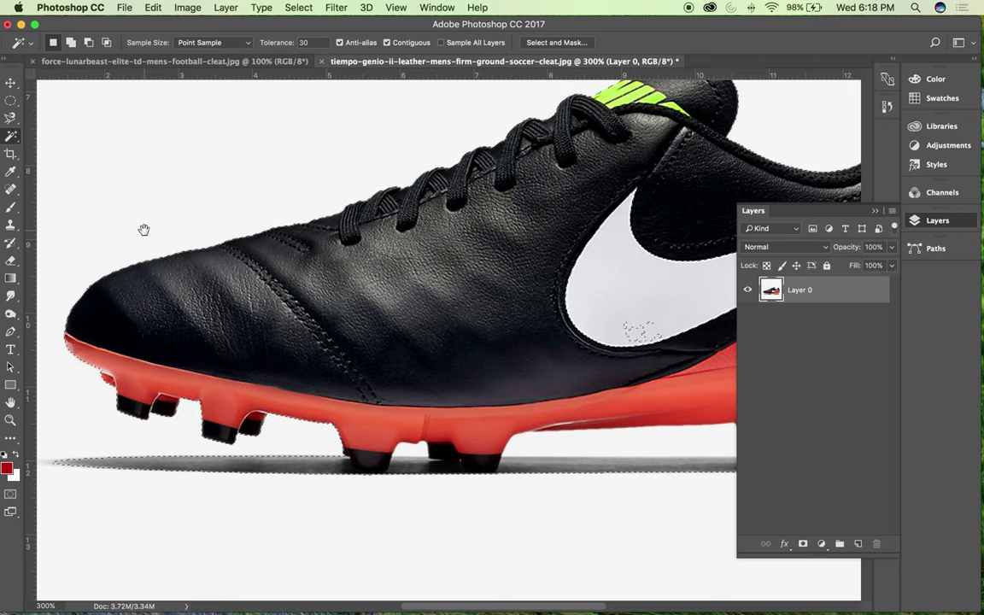
drag(143, 226, 150, 255)
drag(225, 276, 285, 249)
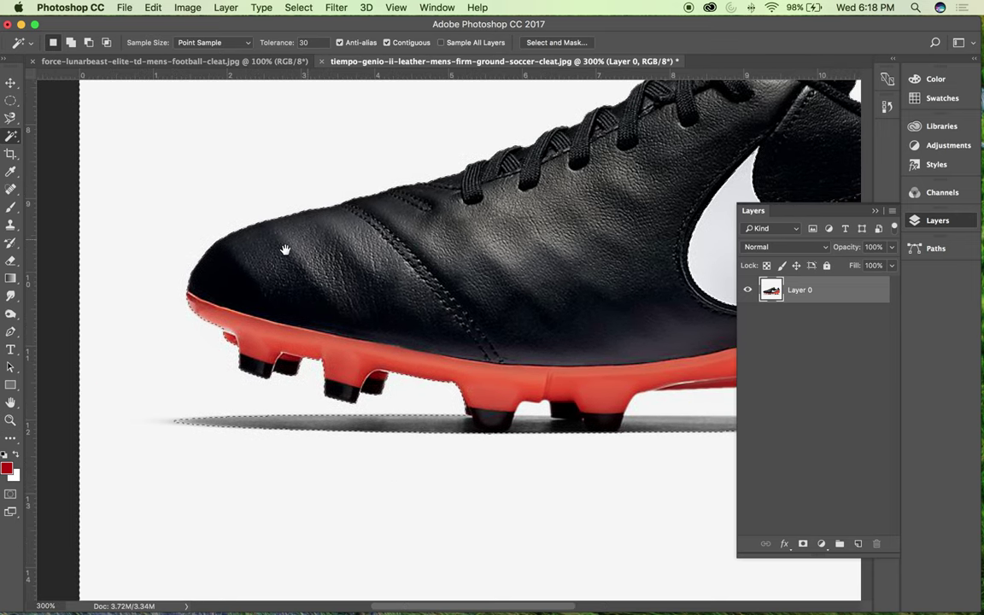
click(10, 495)
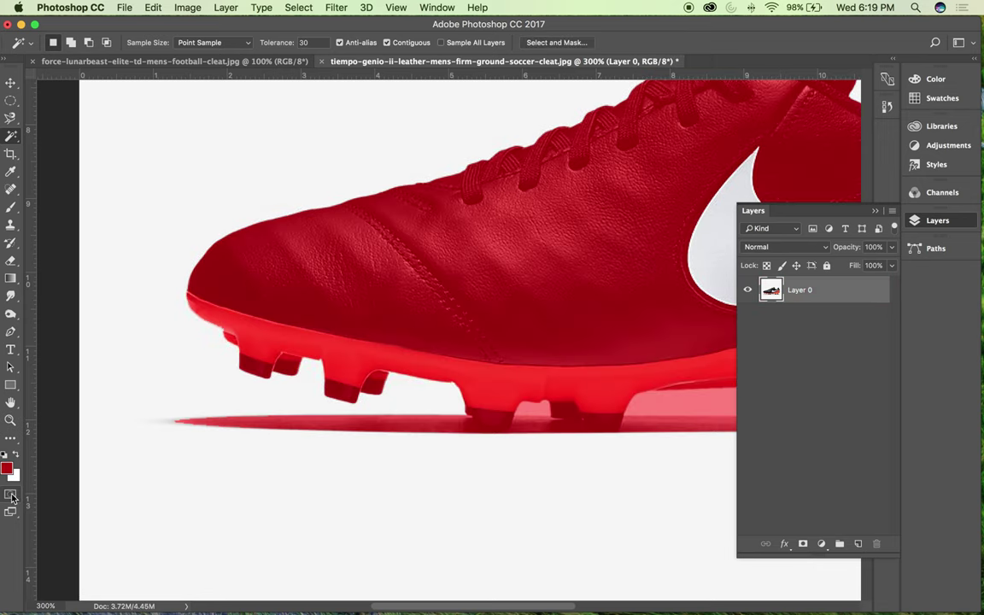
click(11, 498)
double_click(11, 497)
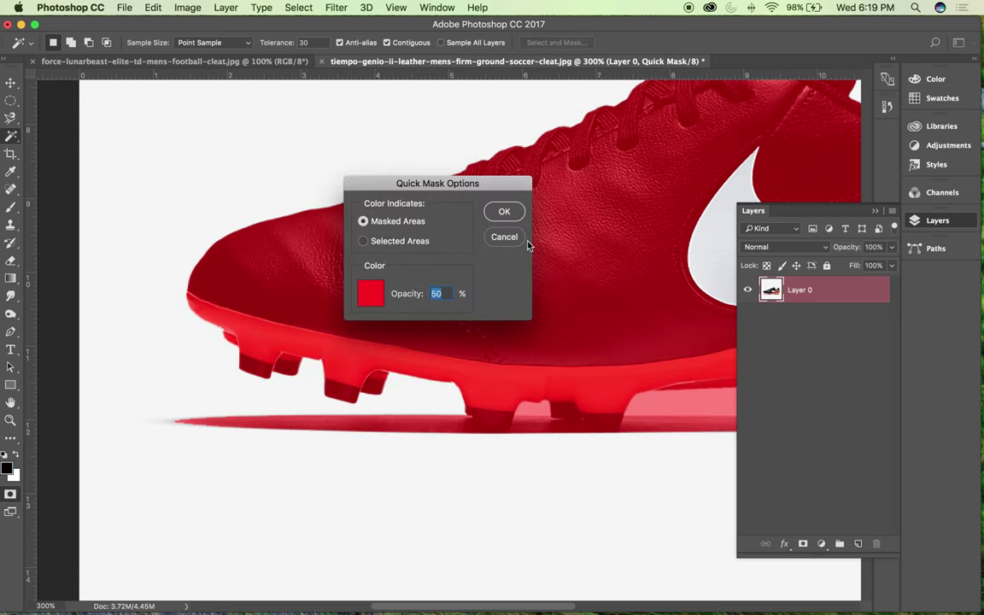
click(512, 239)
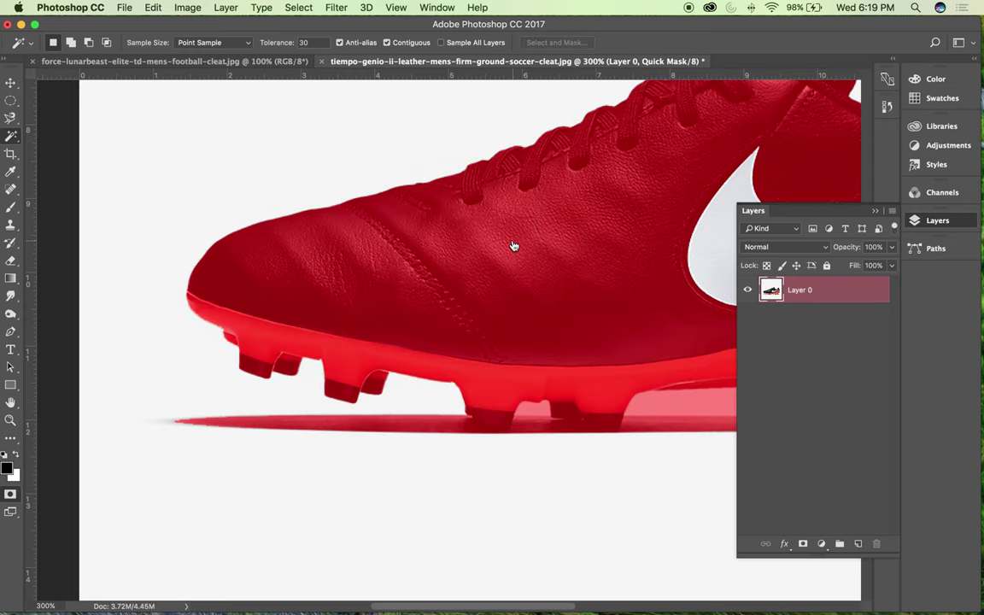
click(8, 499)
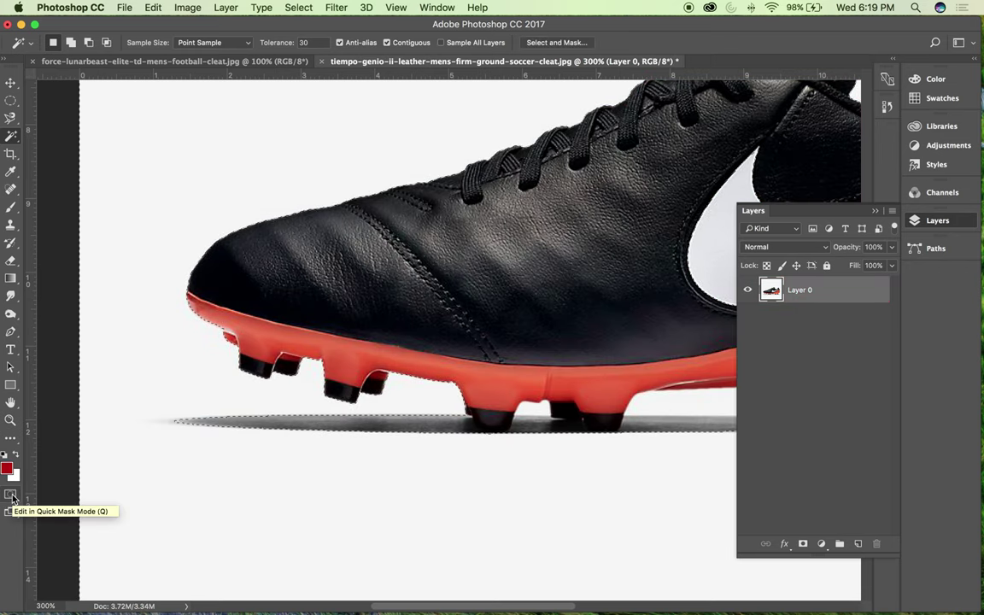
click(10, 495)
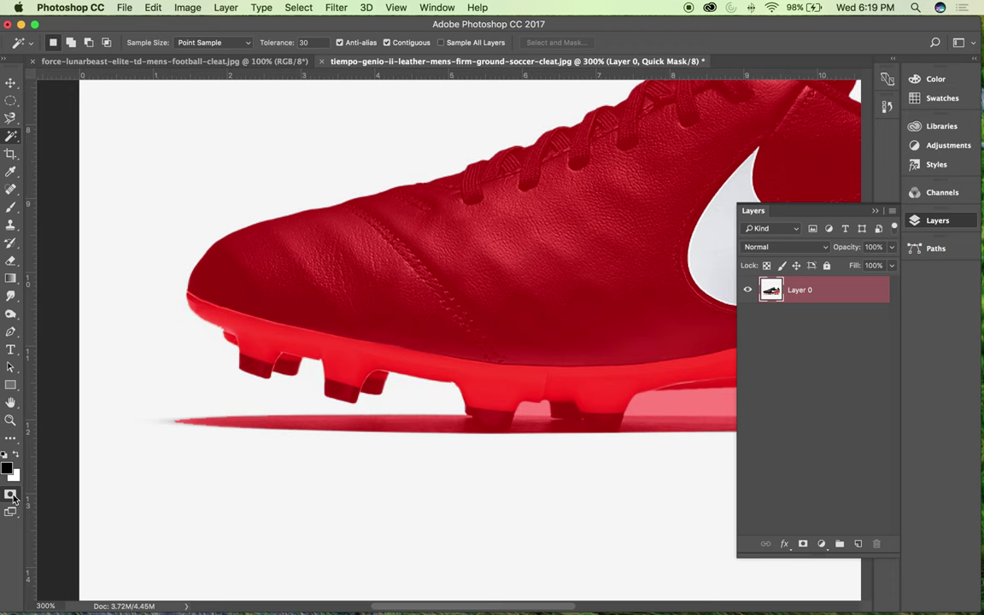
scroll(621, 180, right, 5)
scroll(615, 176, up, 3)
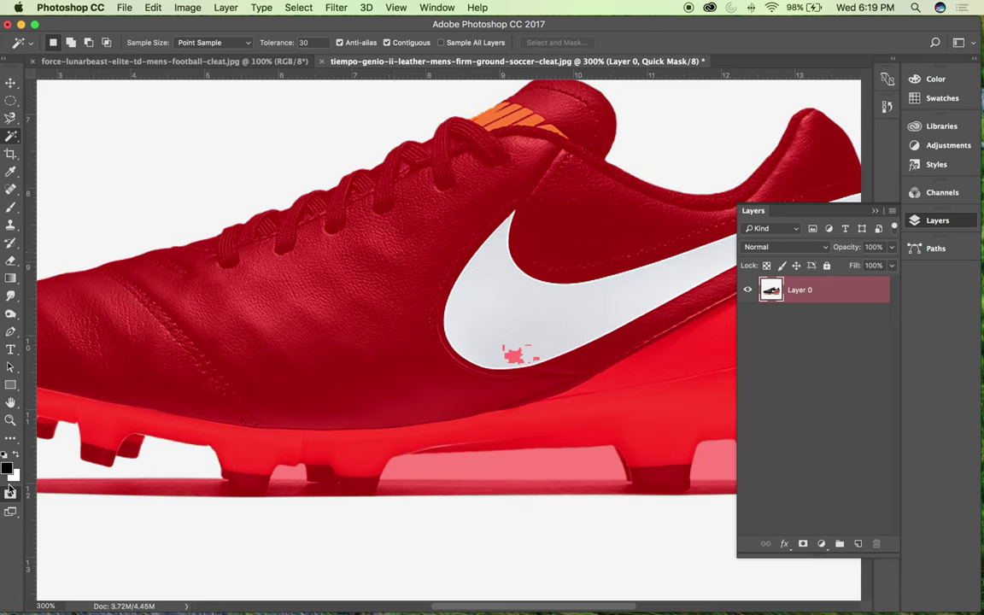
scroll(472, 359, right, 5)
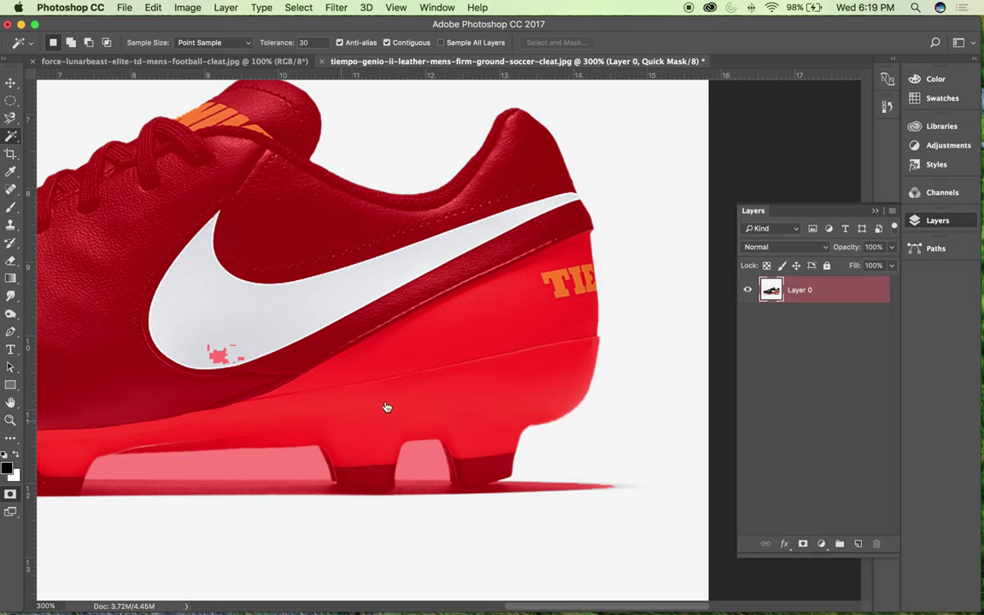
key(super+minus)
key(super+minus)
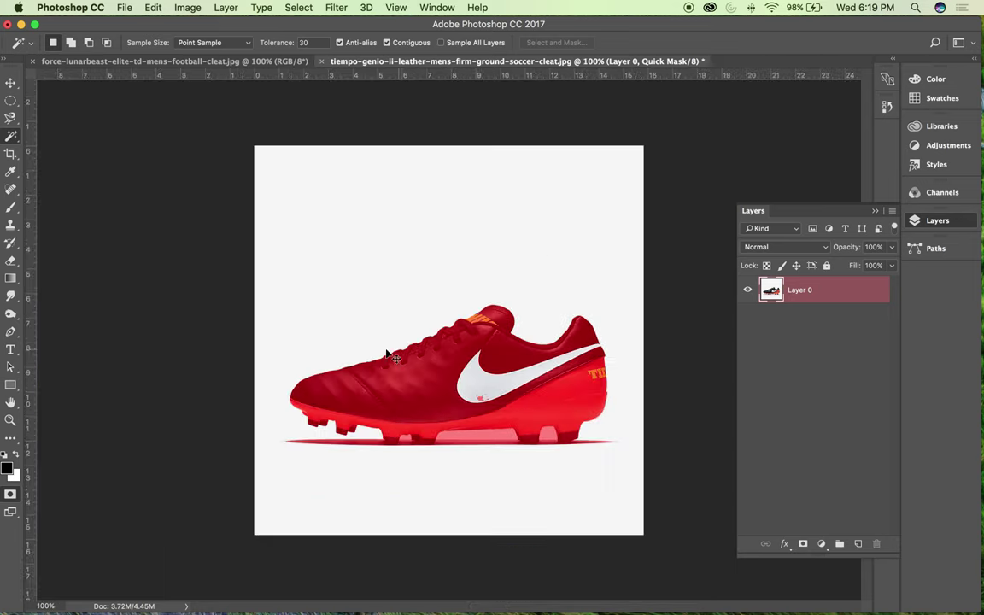
key(super+plus)
key(super+plus)
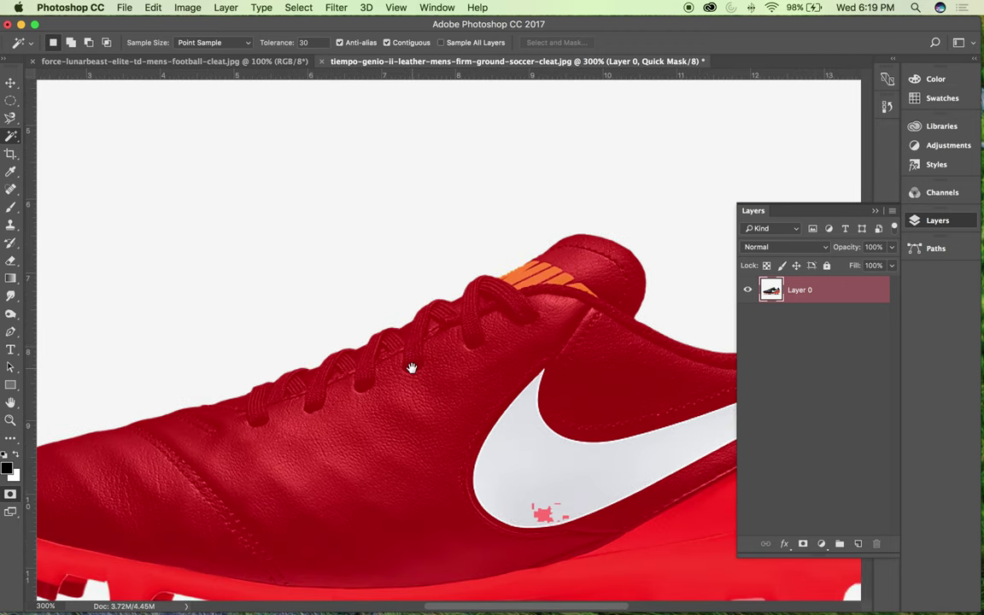
drag(411, 367, 454, 158)
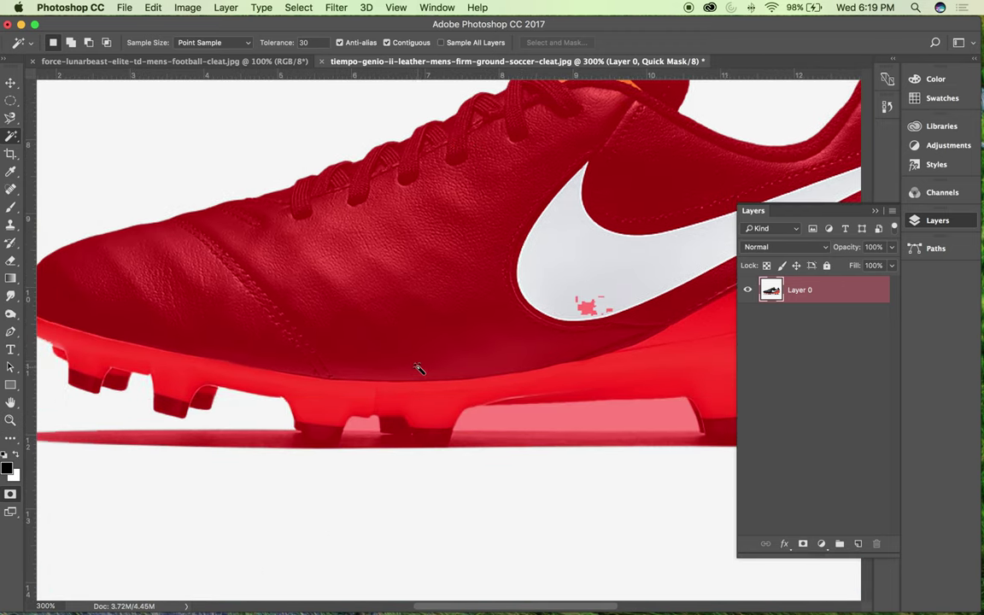
- Leave Quick Mask, zoom to 400%, and Shift-add the white gaps between the studs
click(10, 494)
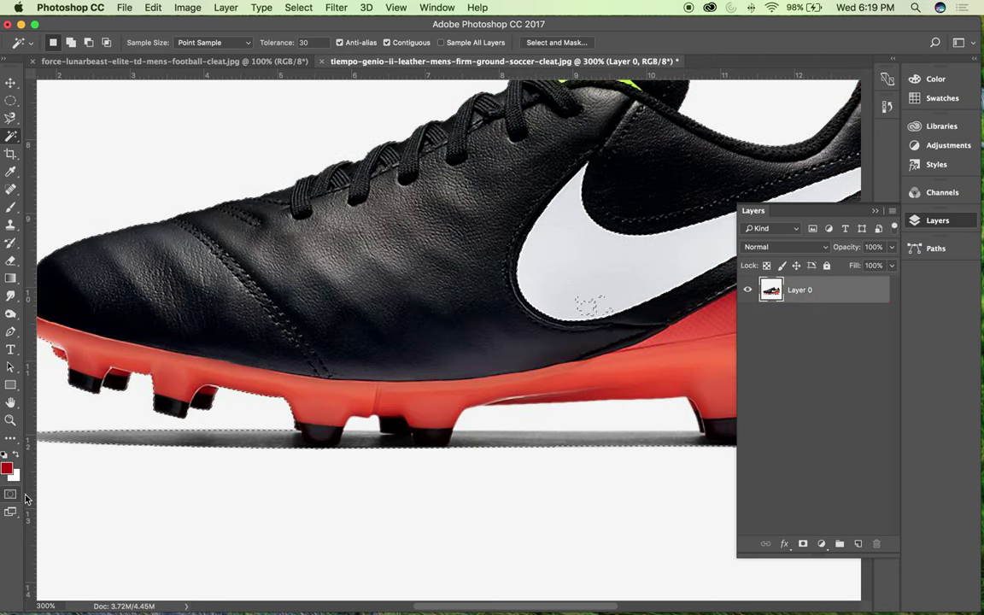
drag(439, 378, 422, 334)
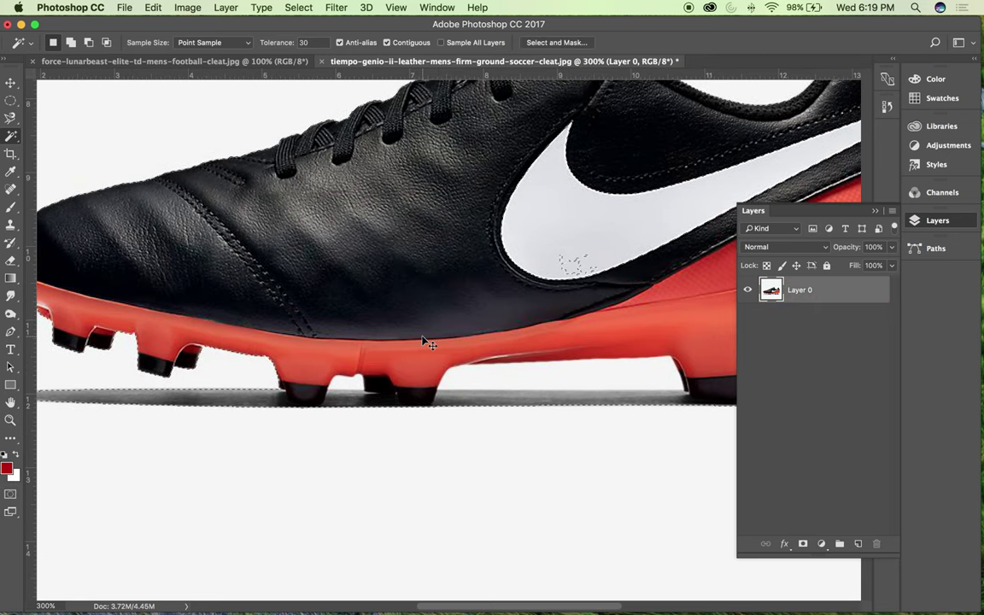
key(super+equal)
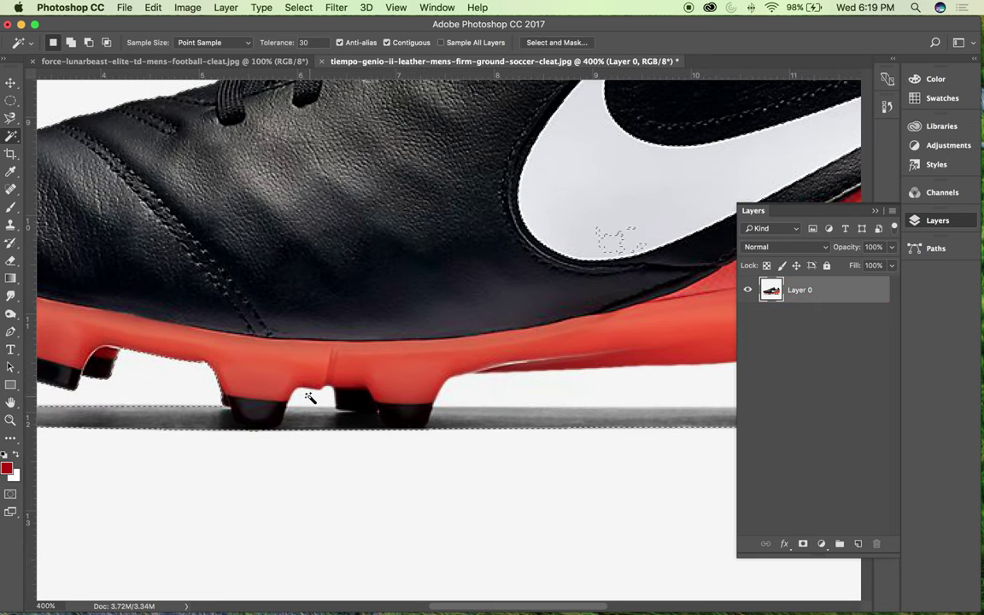
key(shift)
shift+click(313, 400)
shift+click(325, 398)
shift+click(381, 369)
shift+click(380, 368)
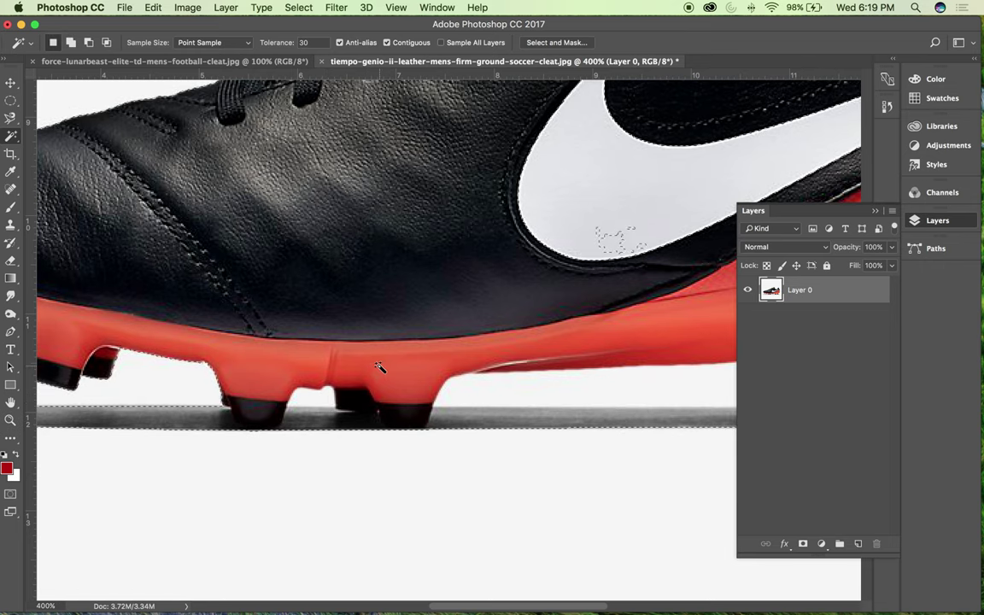
shift+click(316, 398)
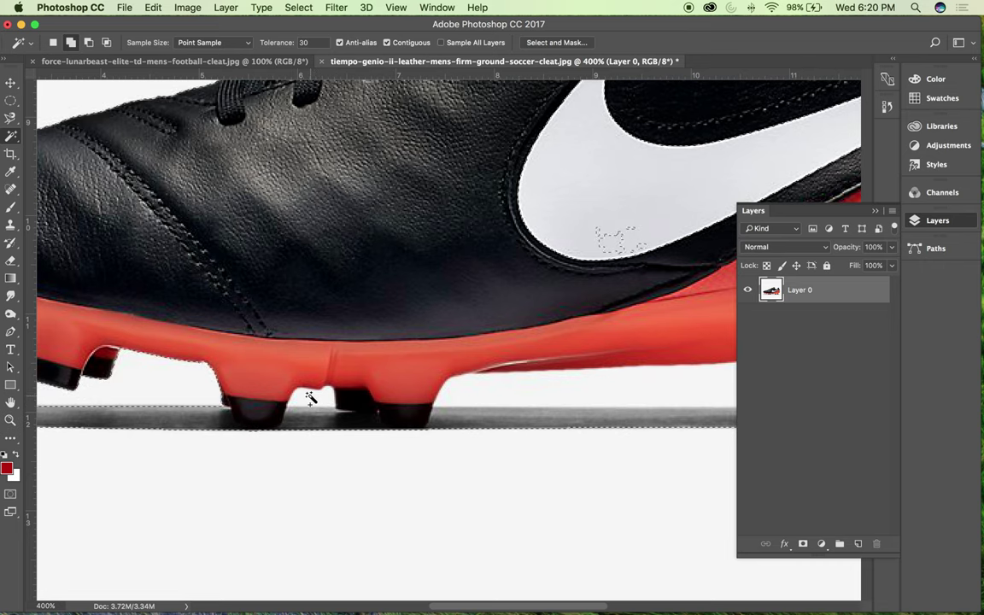
shift+click(314, 397)
- Pan across to the heel, swoosh and collar to check the selection
drag(560, 357, 245, 382)
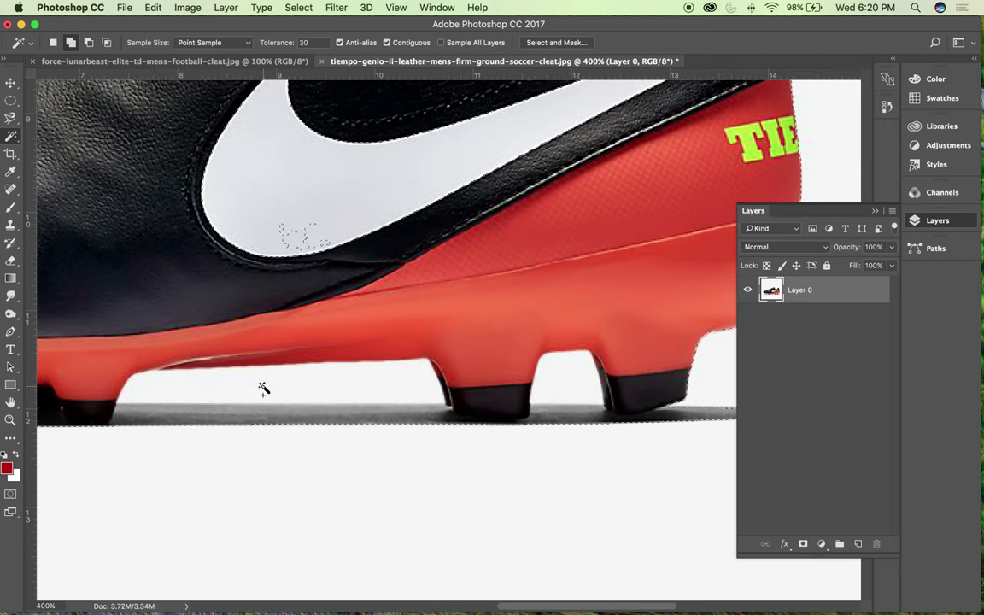
drag(537, 356, 405, 353)
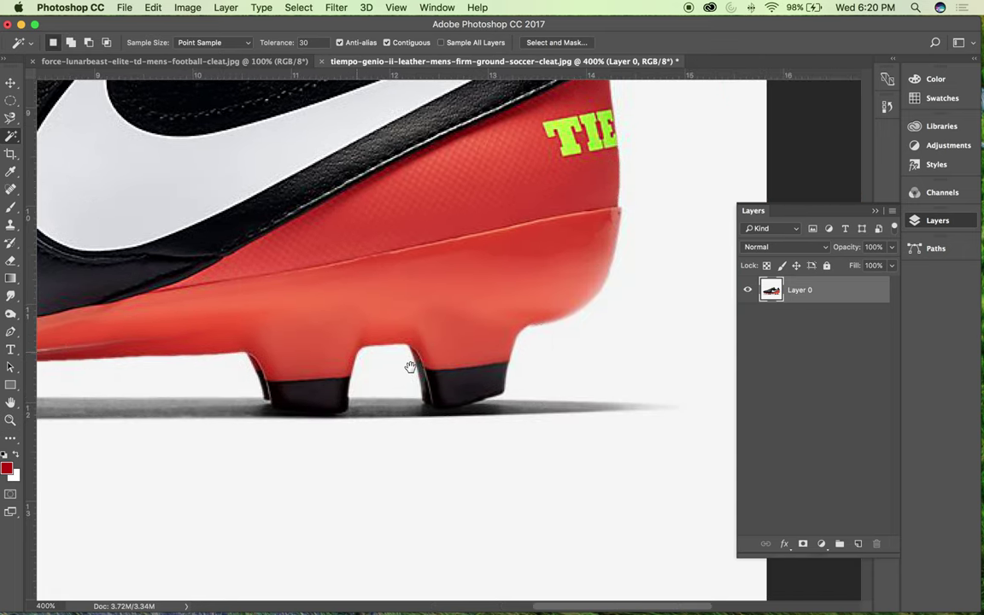
drag(376, 257, 580, 448)
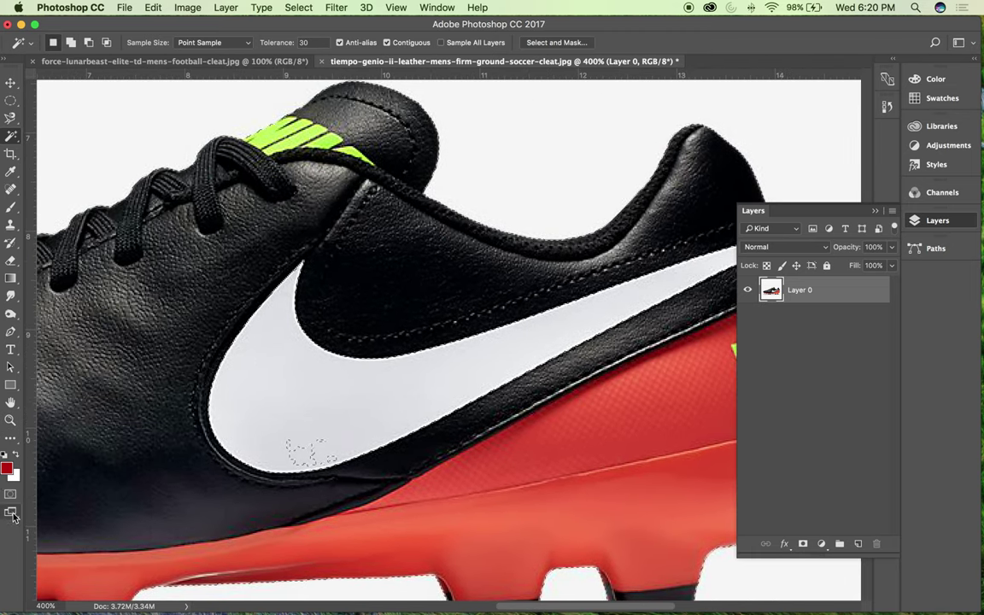
click(10, 494)
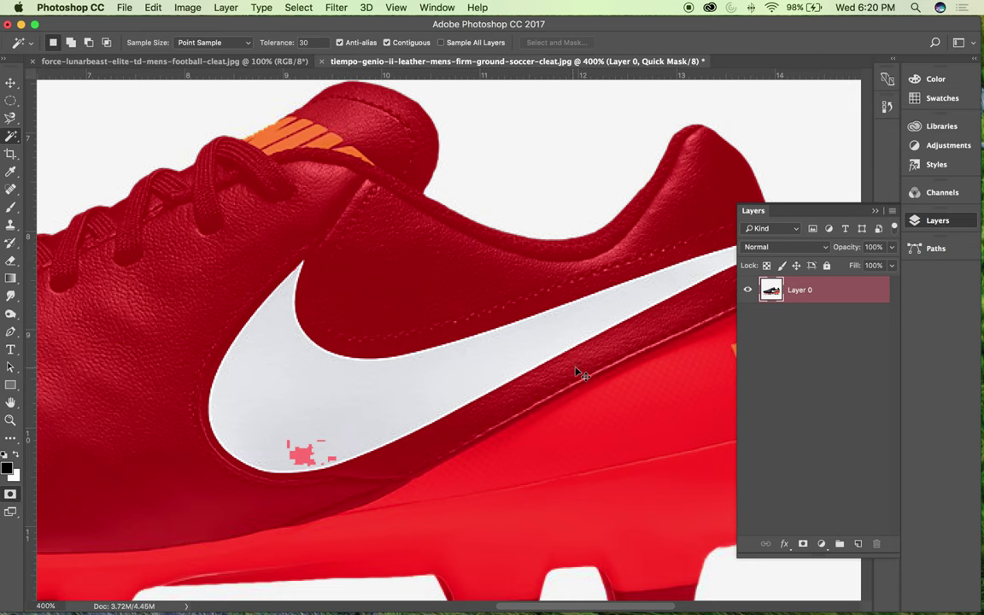
key(super+minus)
drag(560, 319, 472, 315)
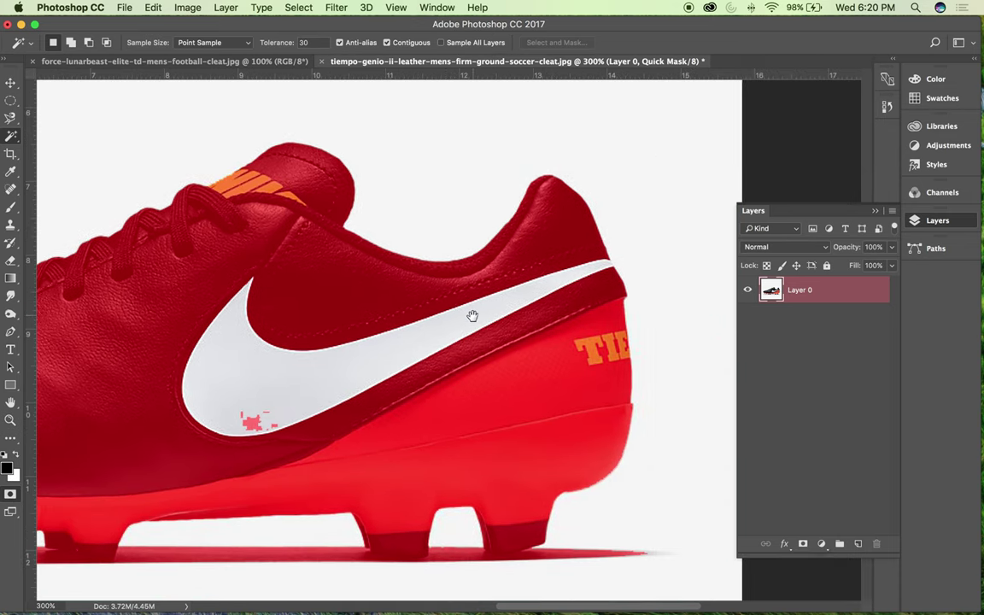
key(super+plus)
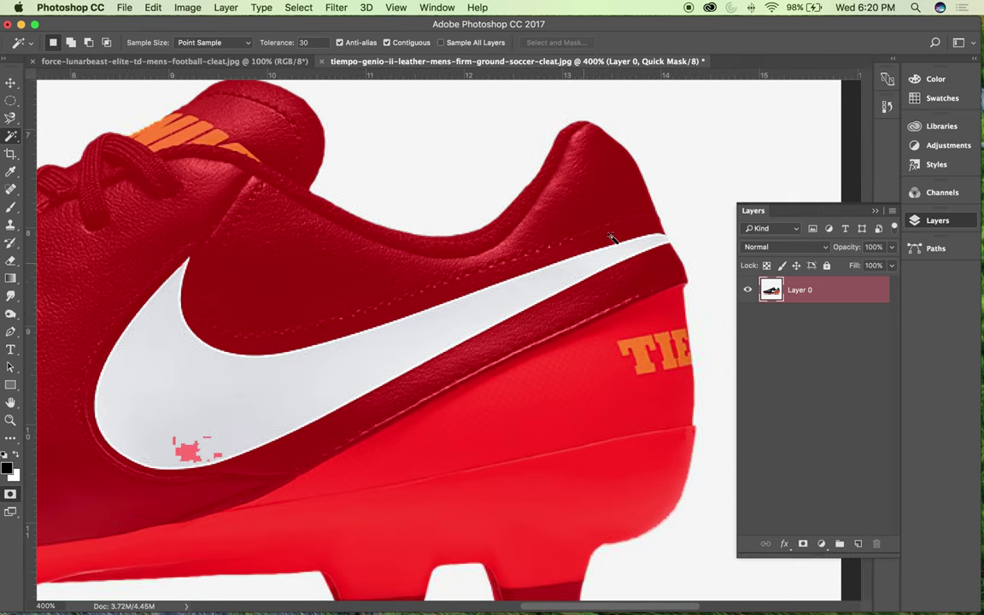
drag(427, 408, 677, 402)
drag(163, 560, 325, 397)
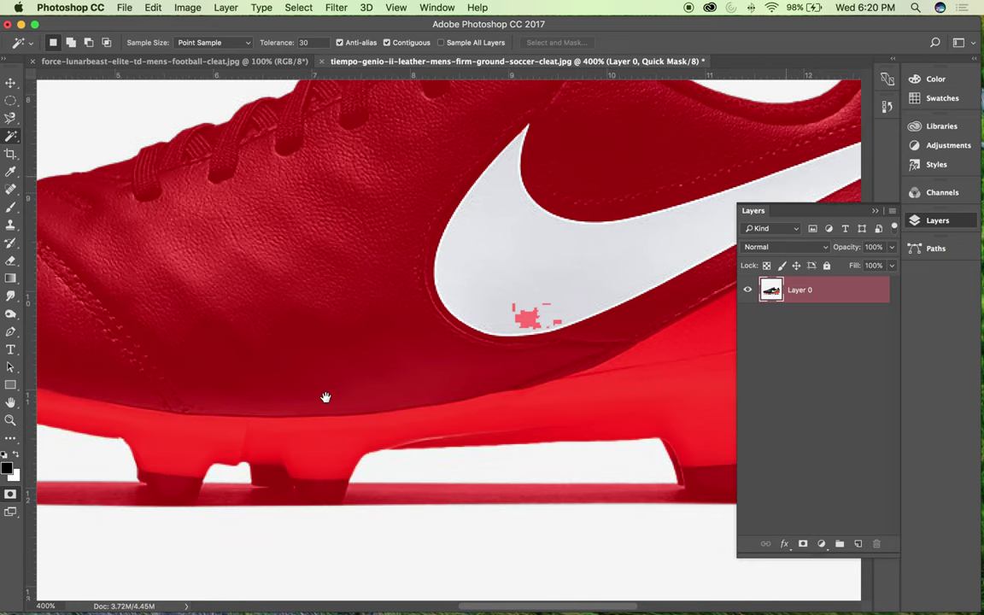
drag(555, 402, 91, 417)
drag(576, 273, 566, 281)
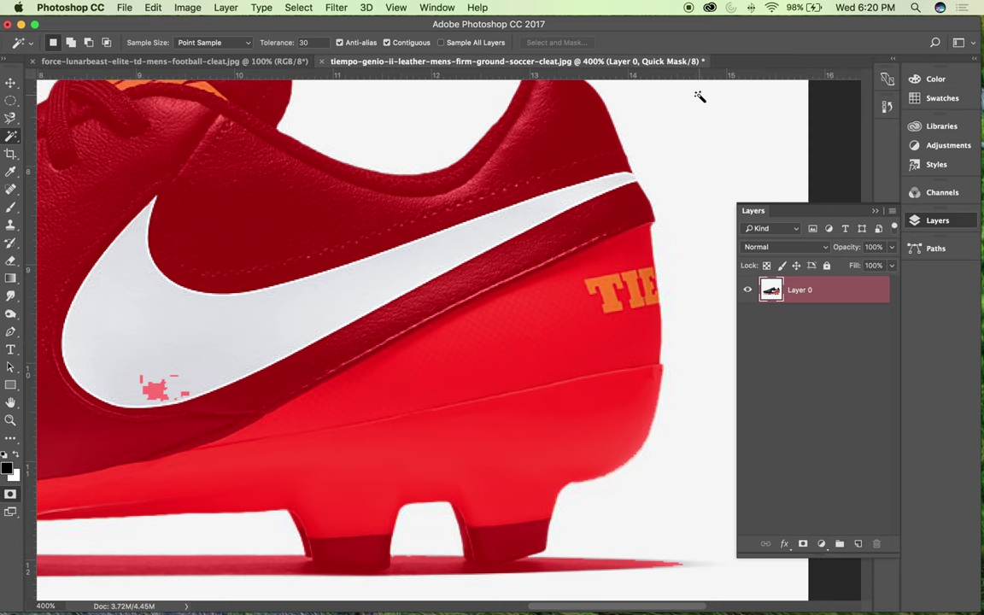
key(super+equal)
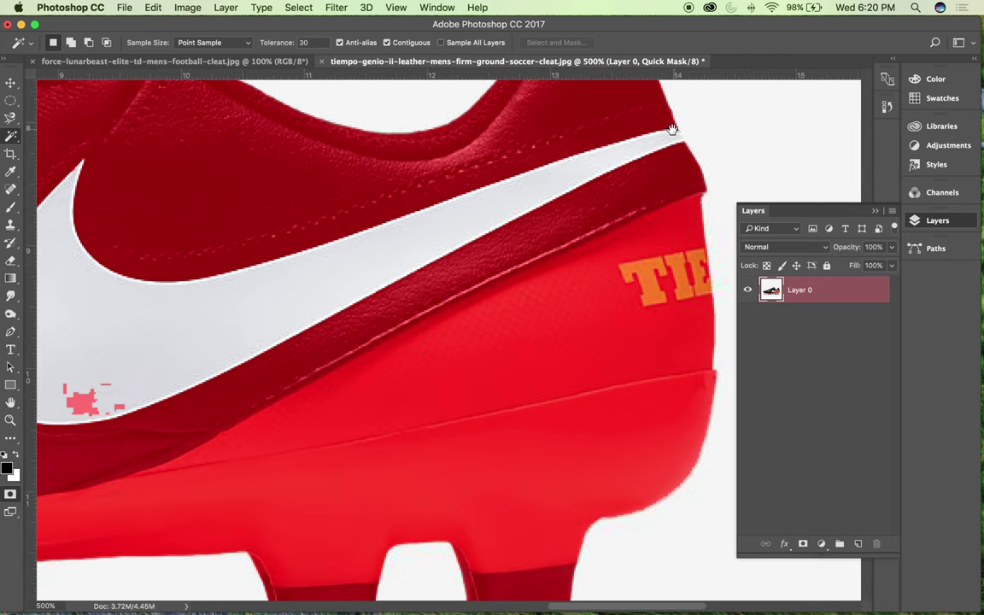
drag(670, 134, 631, 160)
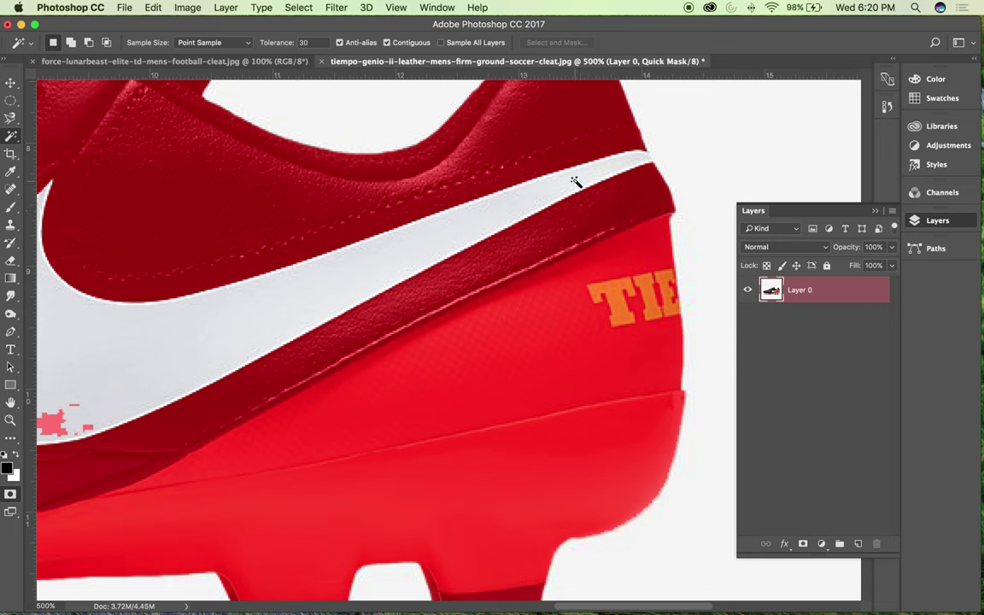
key(p)
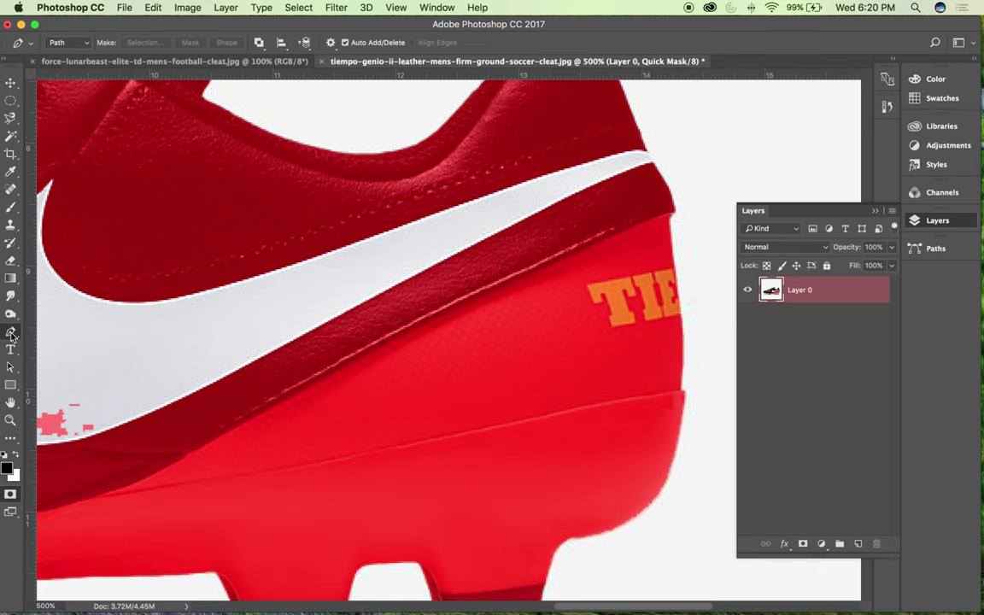
- Draw a closed pen path around the swoosh and heel area, starting at the heel collar
click(647, 150)
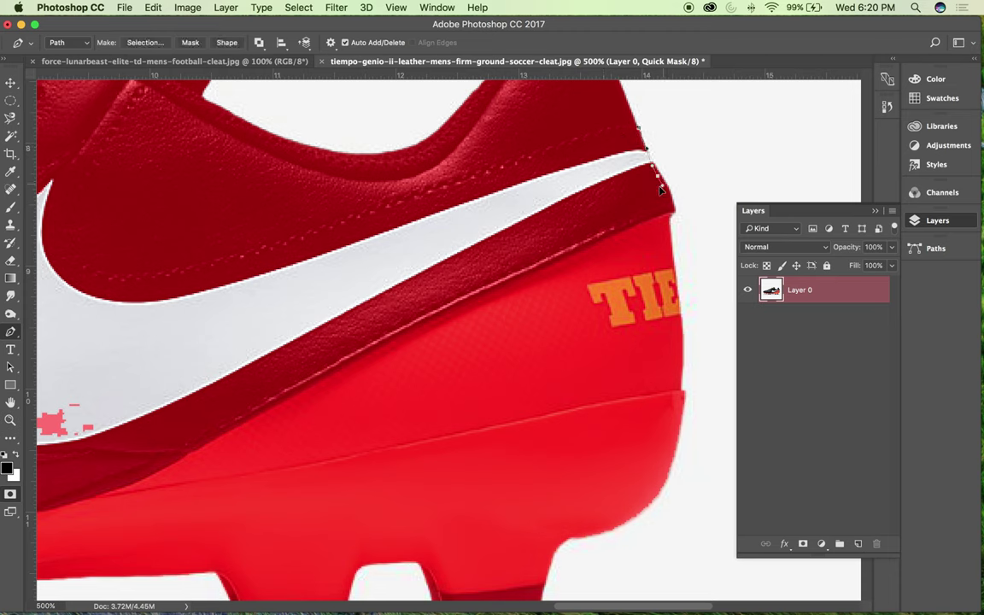
click(657, 187)
key(super+minus)
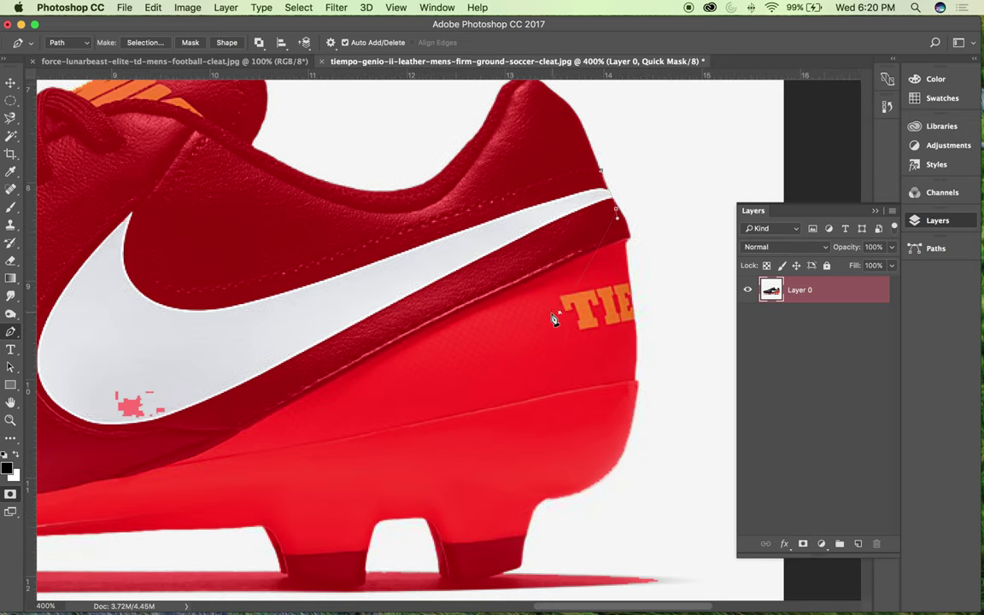
drag(428, 398, 646, 274)
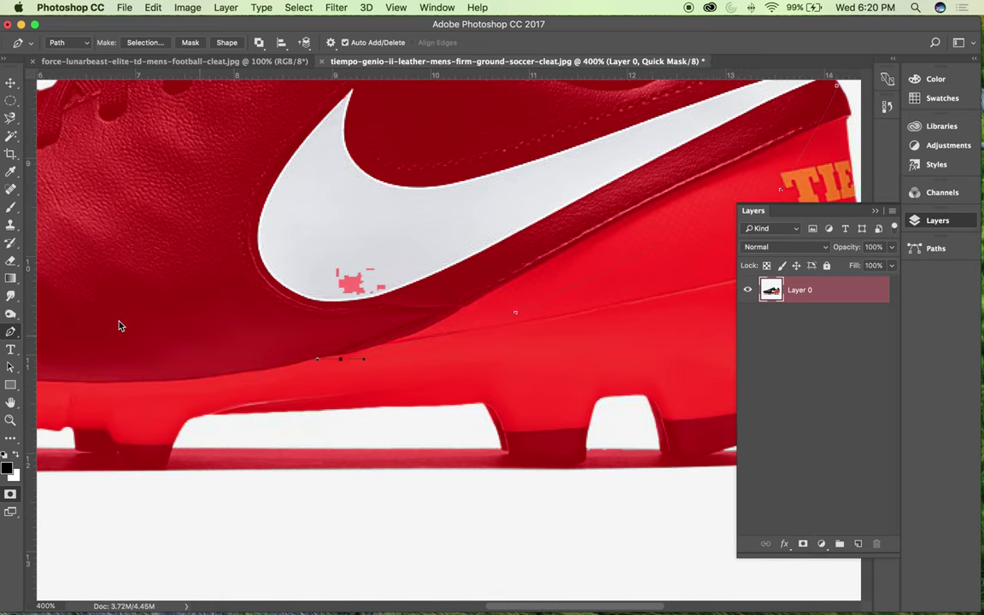
scroll(214, 141, up, 5)
scroll(214, 141, right, 2)
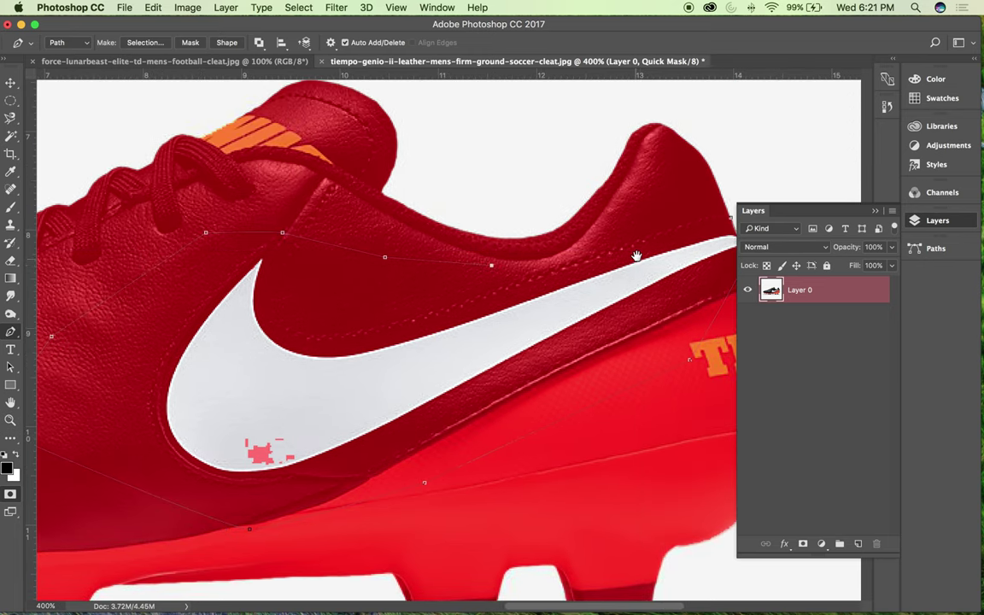
drag(637, 253, 558, 256)
click(560, 230)
click(597, 225)
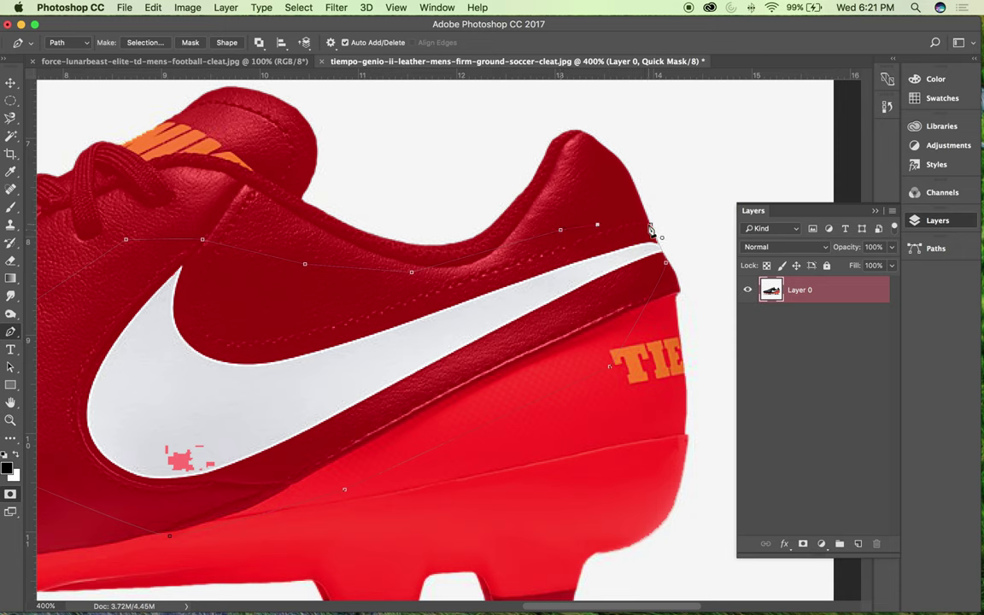
click(651, 226)
- Make a selection from the Work Path with a 0.5-pixel feather radius
click(936, 248)
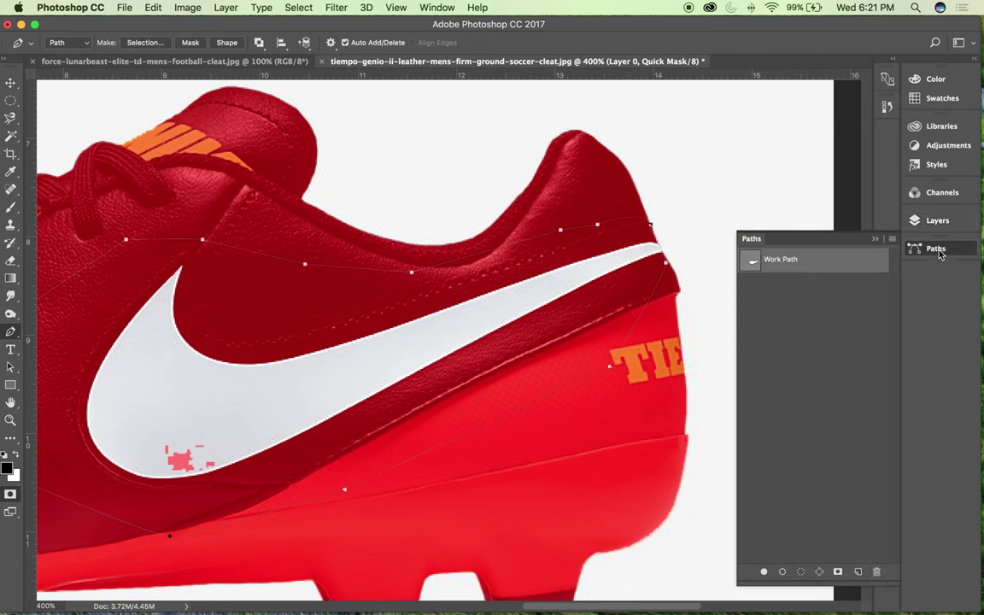
click(893, 240)
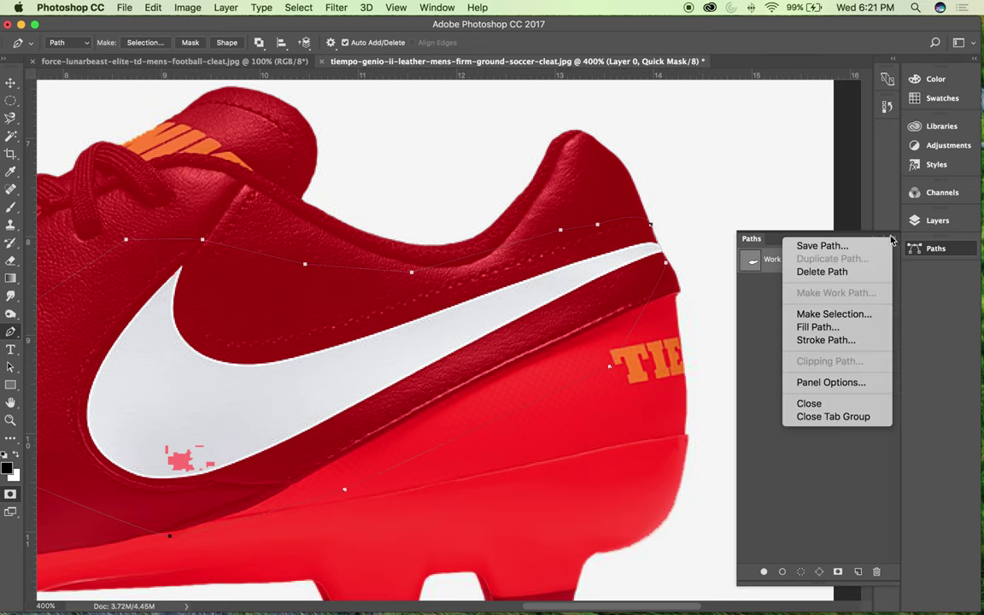
click(840, 315)
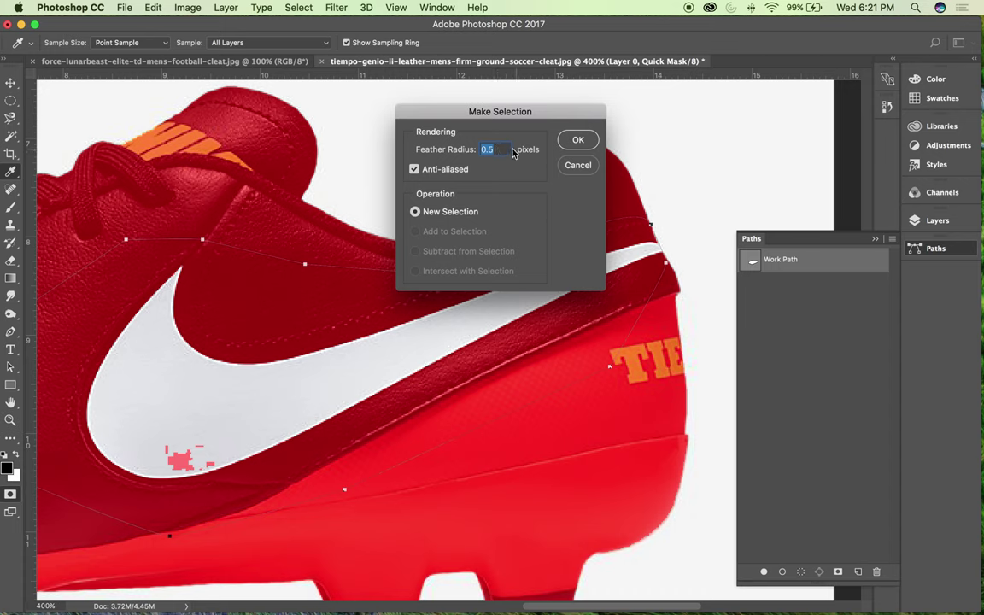
click(578, 141)
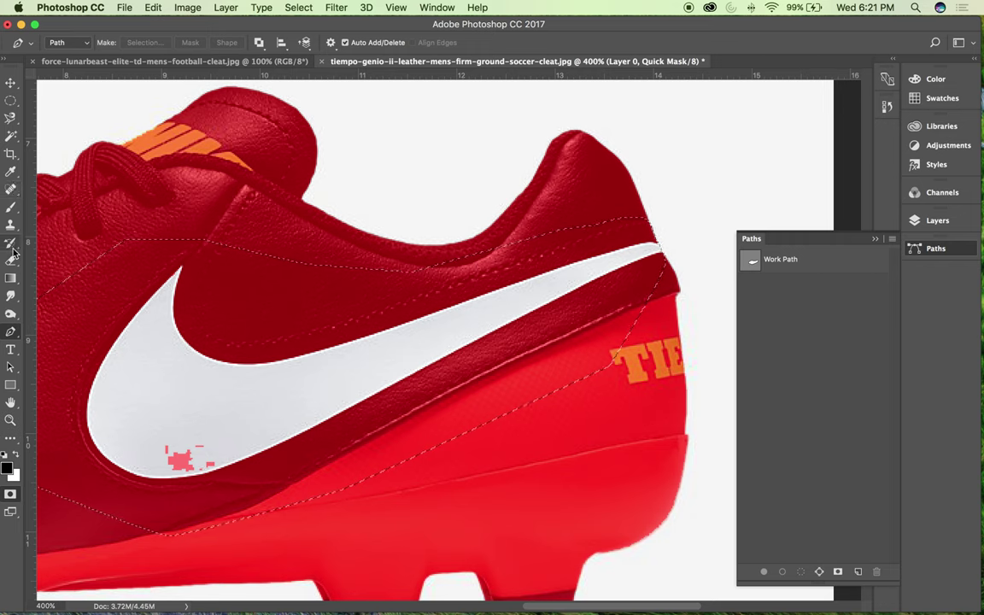
- Use a smaller Brush at 100% opacity to paint Quick Mask over the swoosh's lower curve
click(10, 210)
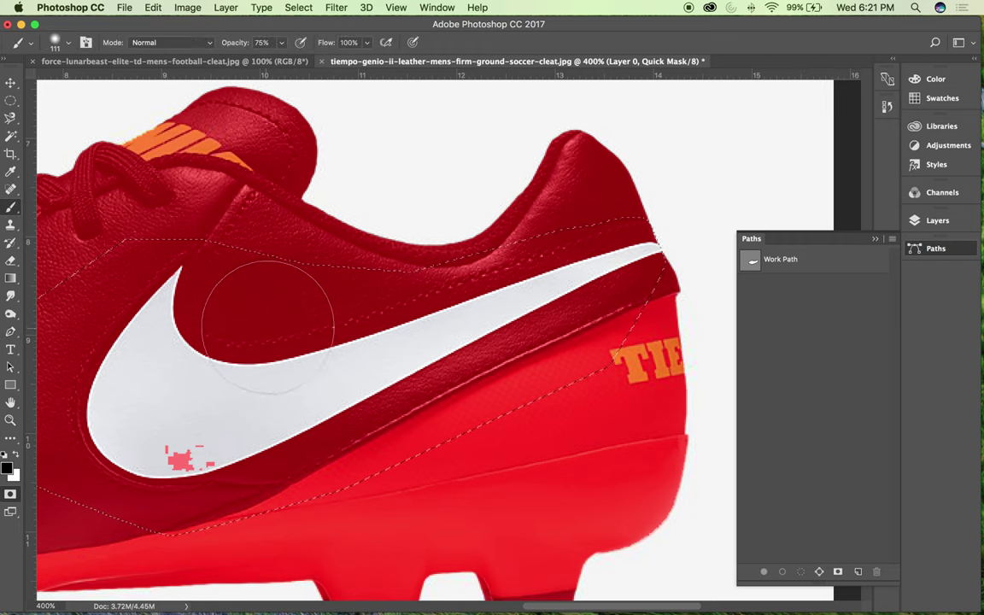
key(bracketleft)
key(bracketleft)
key(bracketleft)
key(bracketleft)
key(bracketleft)
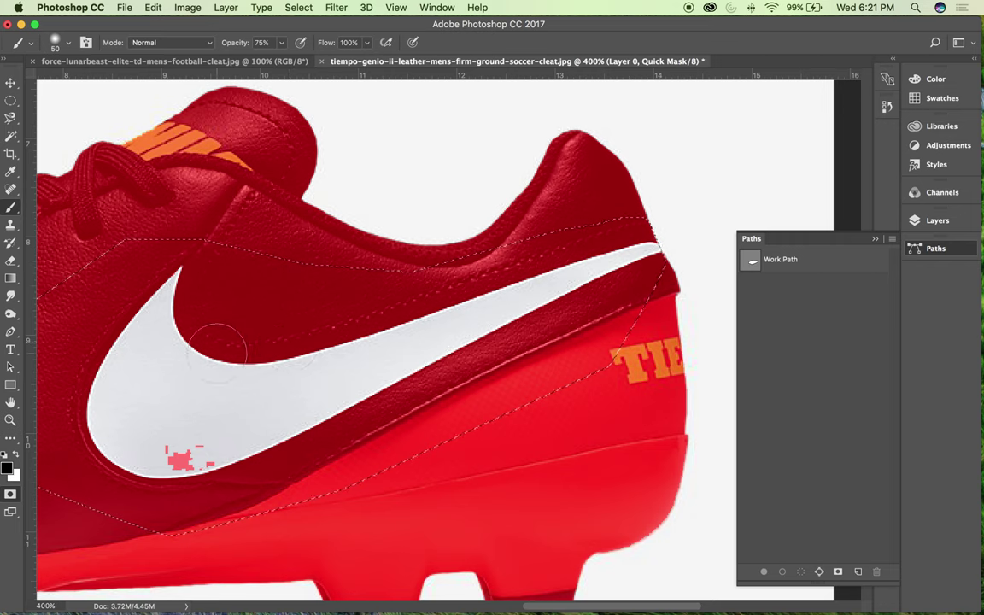
mouse_move(219, 372)
mouse_down()
mouse_move(301, 361)
mouse_move(227, 356)
mouse_move(383, 347)
mouse_move(285, 352)
mouse_move(412, 311)
mouse_up()
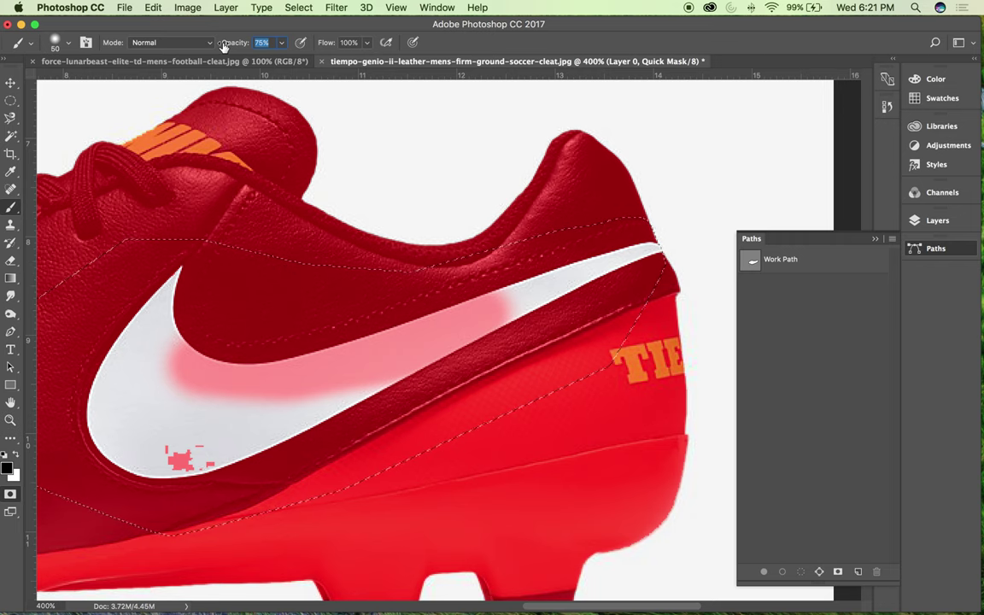
text(100)
key(Return)
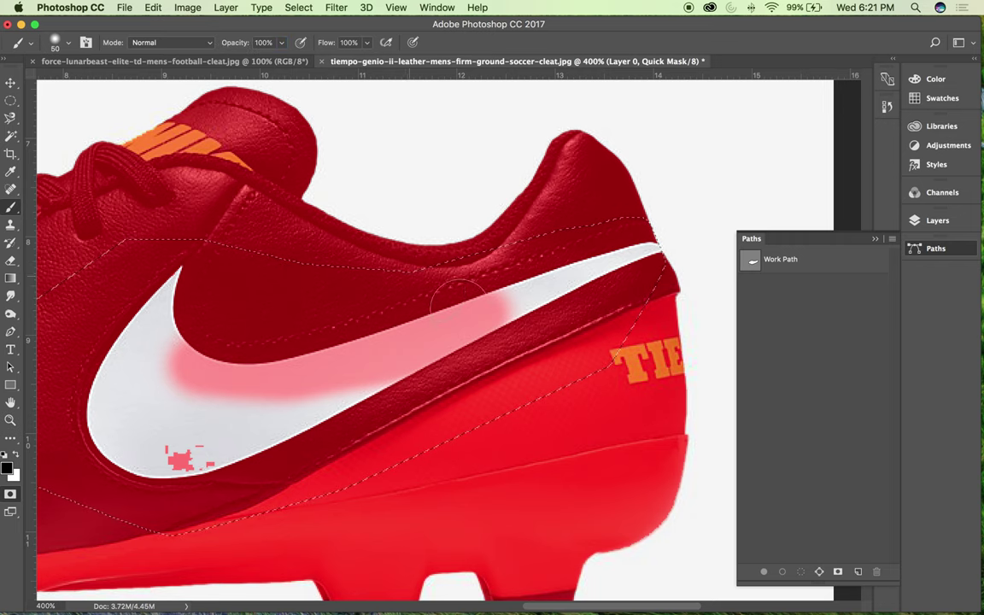
mouse_move(389, 309)
mouse_down()
mouse_move(384, 358)
mouse_move(282, 367)
mouse_move(244, 391)
mouse_move(295, 342)
mouse_move(281, 396)
mouse_move(287, 407)
mouse_move(354, 389)
mouse_up()
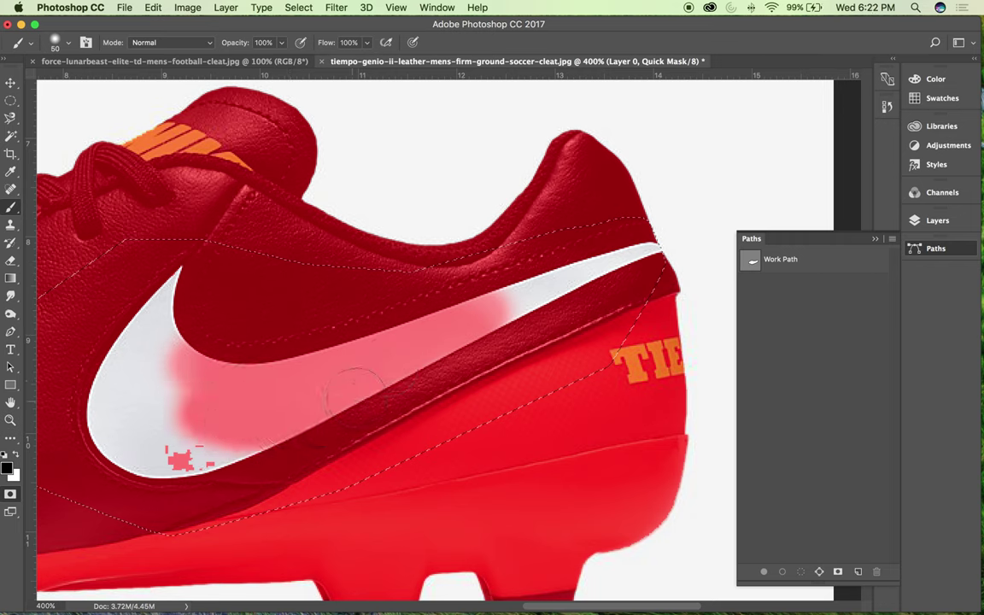
- Preview the mask, then paint over the rest of the swoosh except its heel-end tip
click(10, 495)
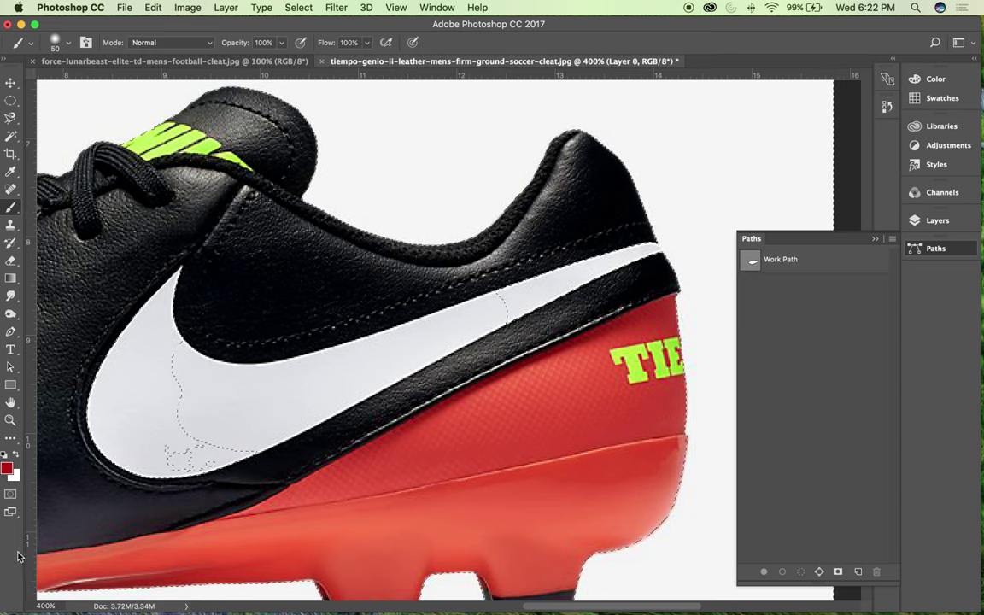
click(12, 493)
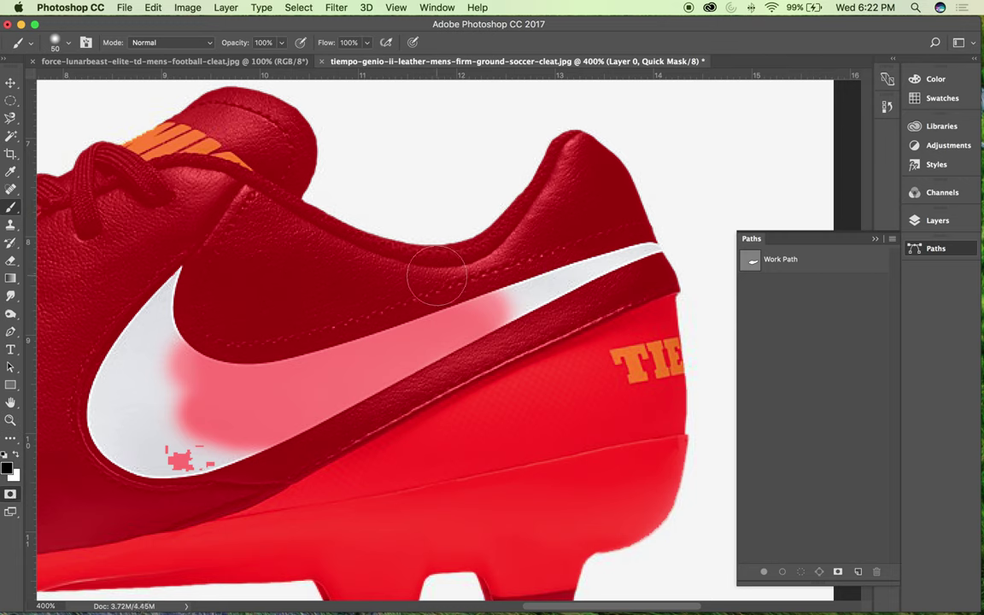
drag(439, 274, 510, 296)
drag(182, 366, 168, 346)
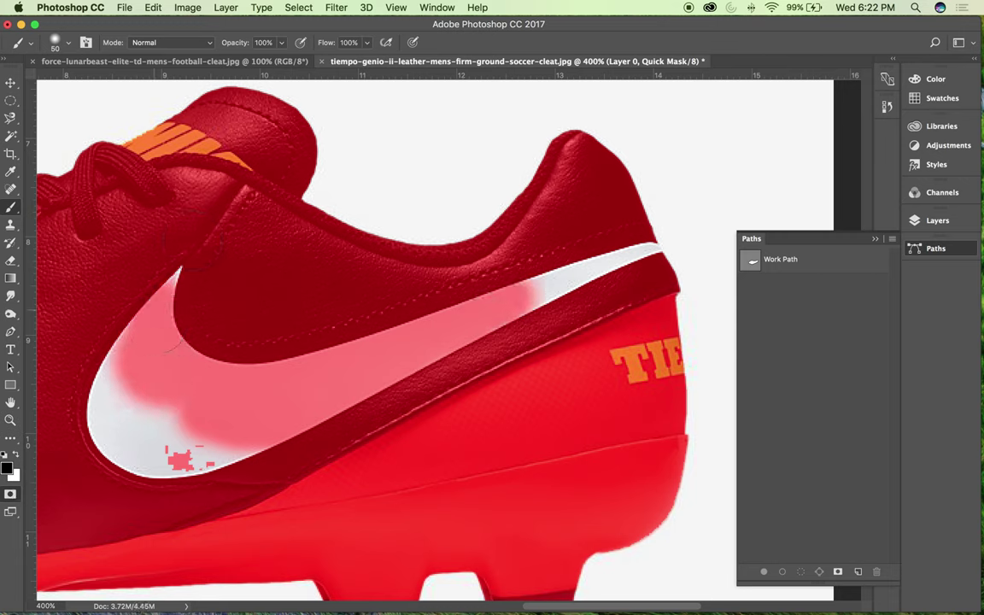
mouse_move(141, 312)
mouse_down()
mouse_move(98, 375)
mouse_move(115, 442)
mouse_move(134, 445)
mouse_move(168, 416)
mouse_move(217, 448)
mouse_move(176, 461)
mouse_up()
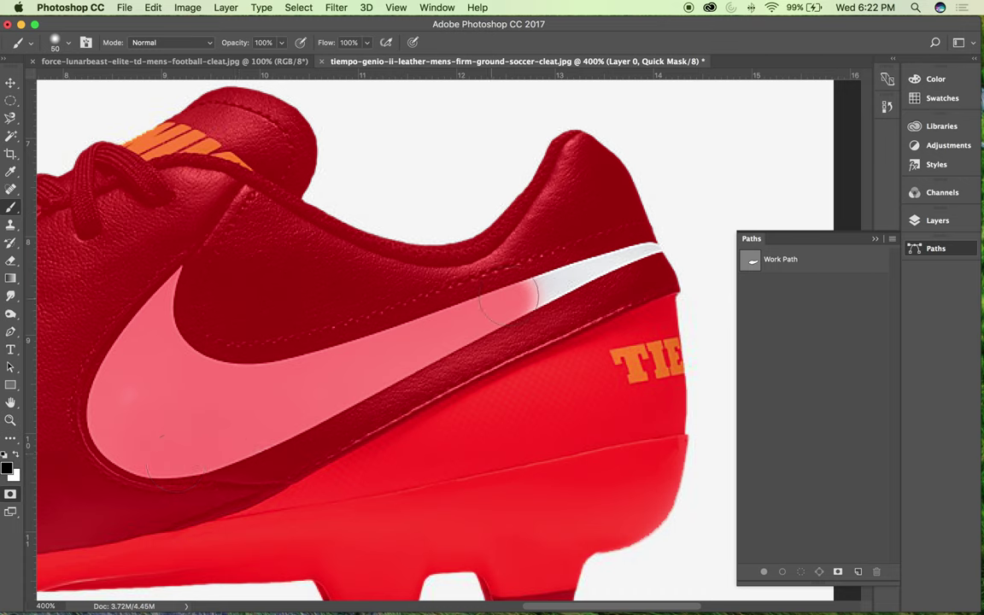
mouse_move(507, 299)
mouse_down()
mouse_move(574, 271)
mouse_move(497, 305)
mouse_move(579, 271)
mouse_up()
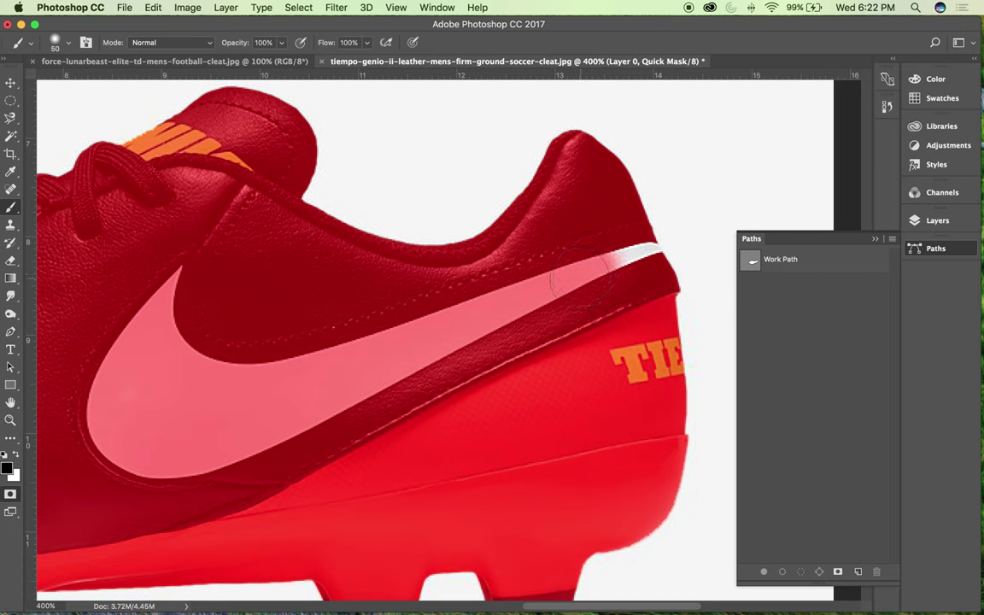
- Outline the swoosh's heel-end tip with a six-point pen path
key(p)
click(654, 233)
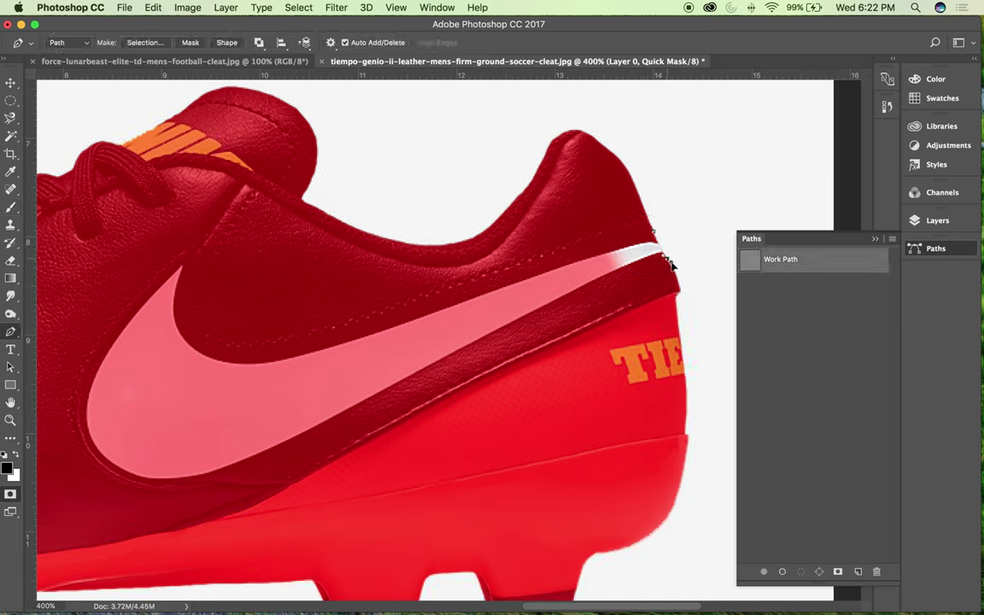
click(640, 287)
click(539, 316)
click(505, 267)
click(528, 254)
click(573, 240)
- Turn the tip path into a selection and brush Quick Mask over the remaining white tip
click(893, 240)
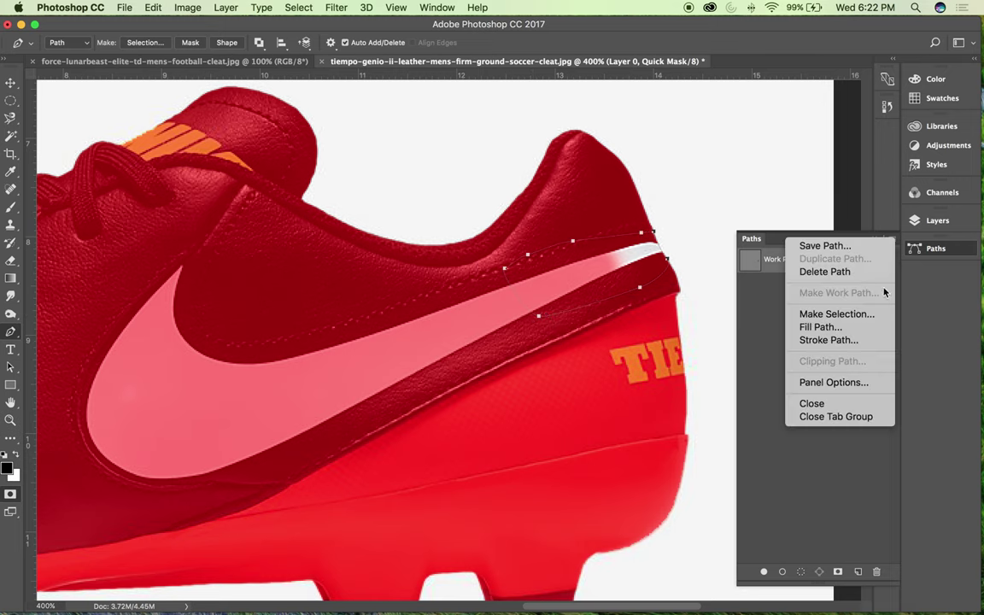
click(834, 290)
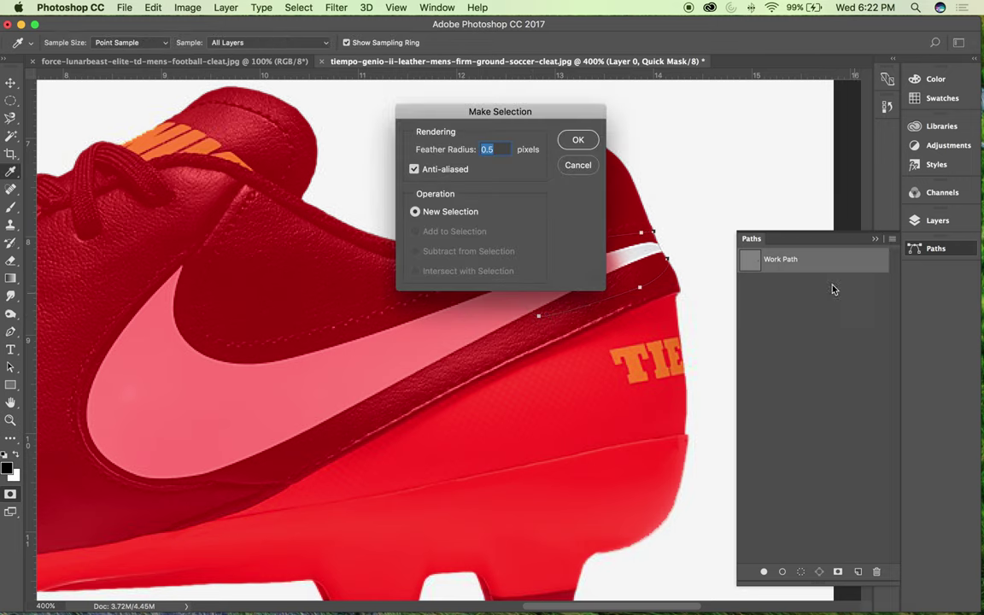
click(578, 141)
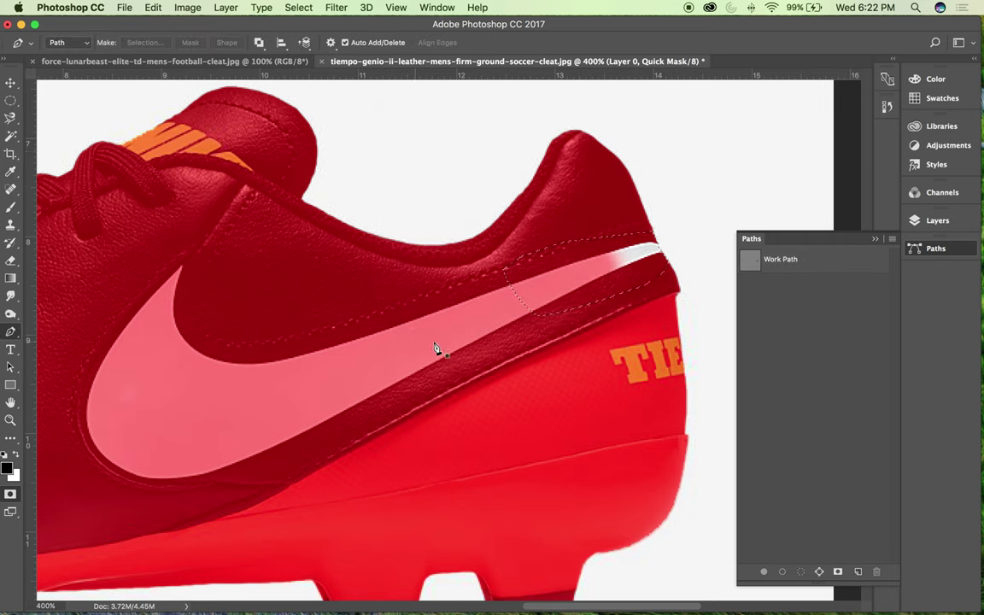
key(b)
drag(627, 273, 656, 248)
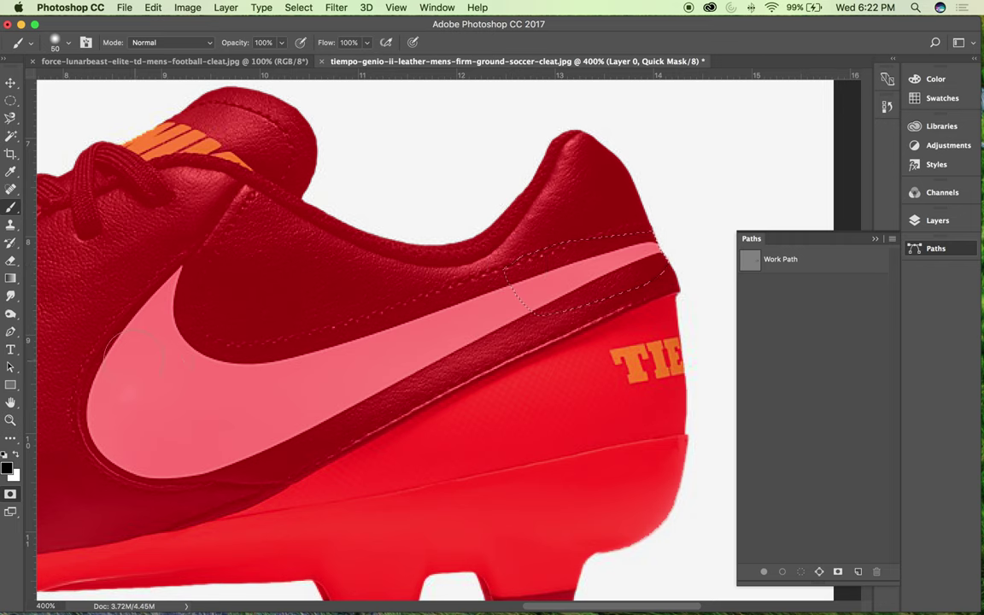
- Exit Quick Mask to load the selection and zoom out to view the whole boot
key(q)
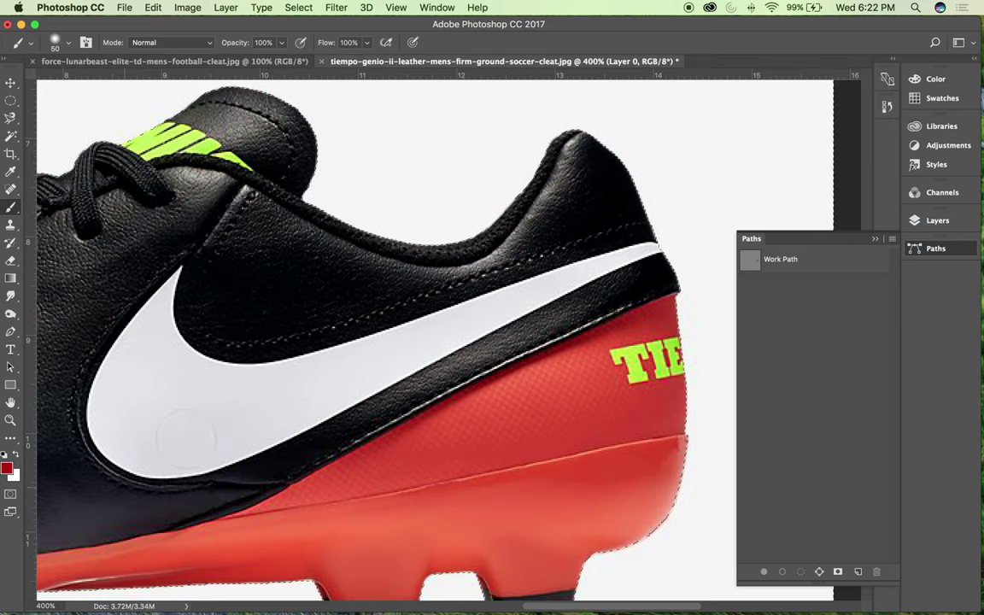
key(super+minus)
key(super+minus)
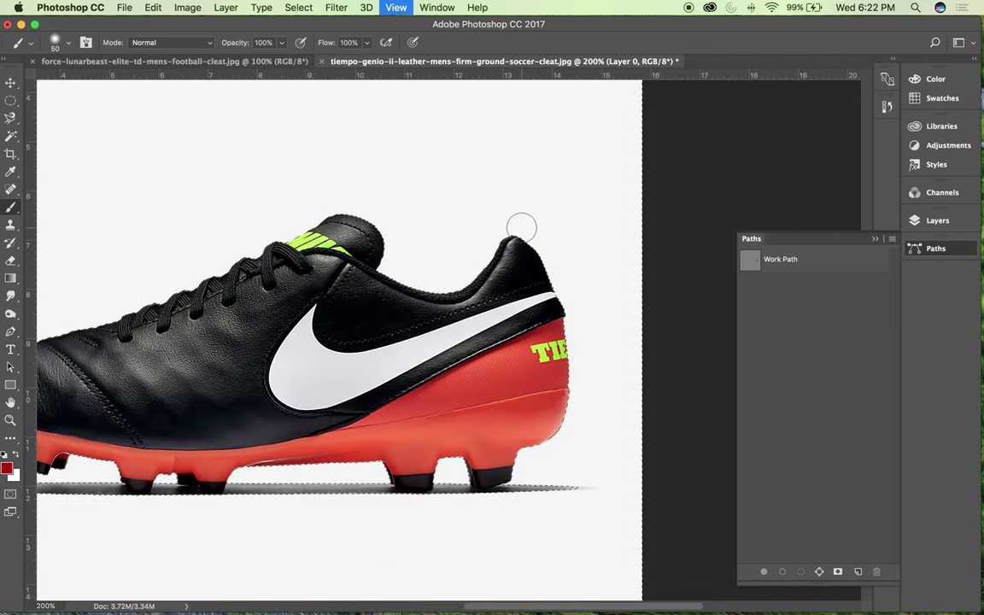
key(super+1)
key(super+plus)
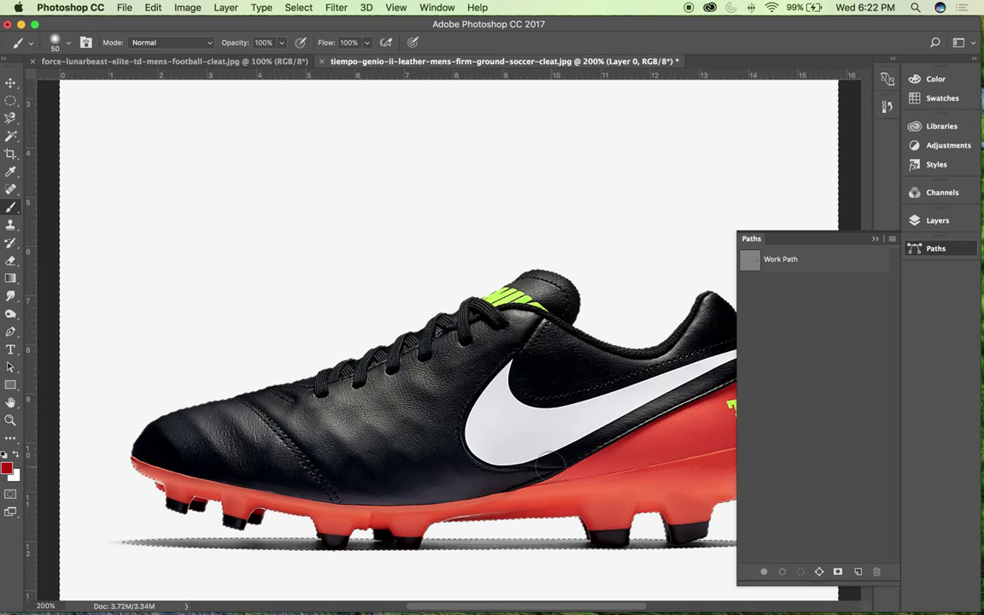
scroll(573, 171, right, 6)
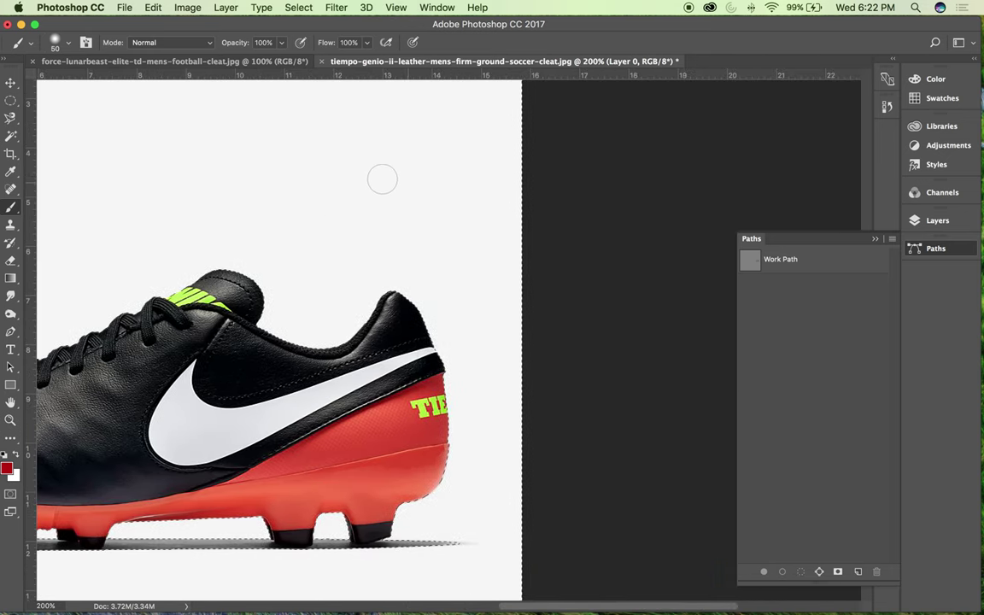
scroll(370, 177, left, 6)
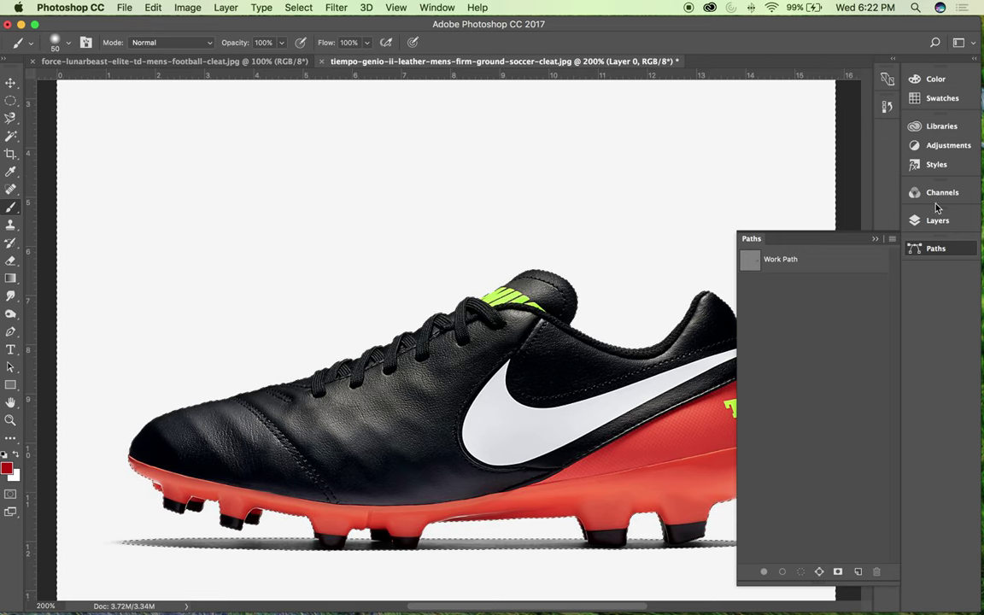
- Delete the selected white background from Layer 0 and deselect
click(937, 220)
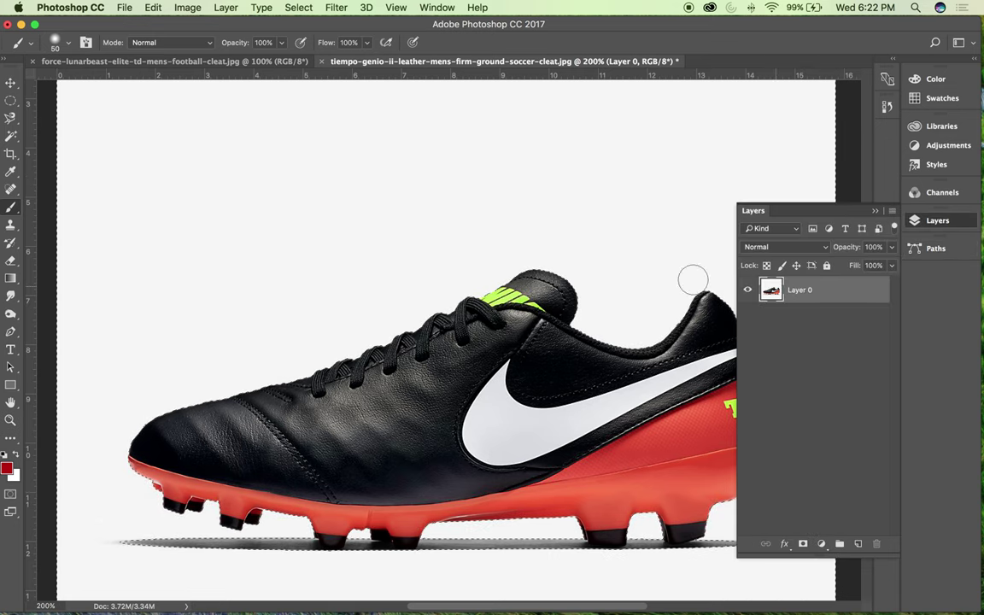
click(9, 82)
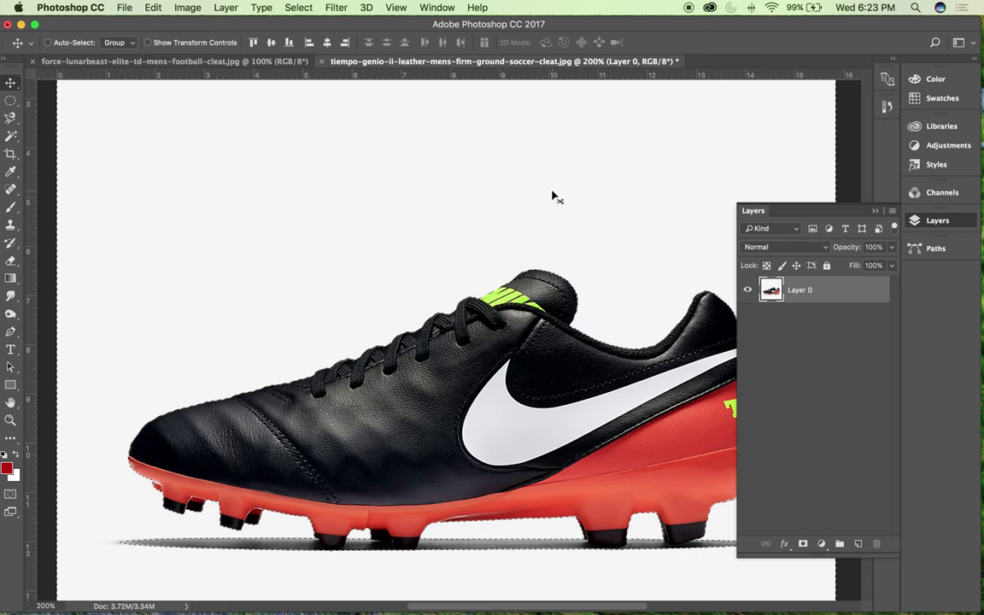
key(Delete)
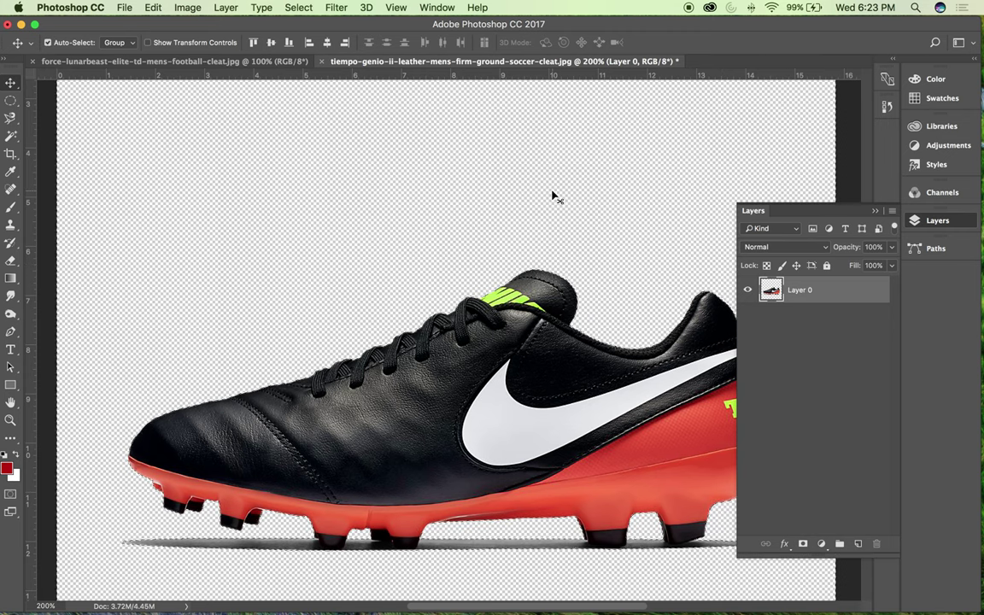
key(super+d)
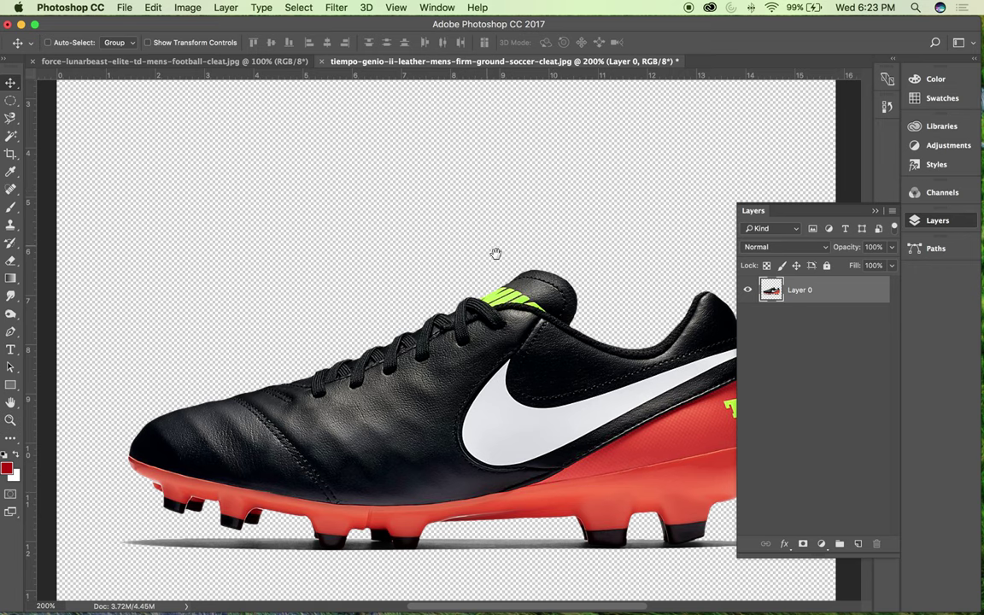
drag(497, 255, 461, 103)
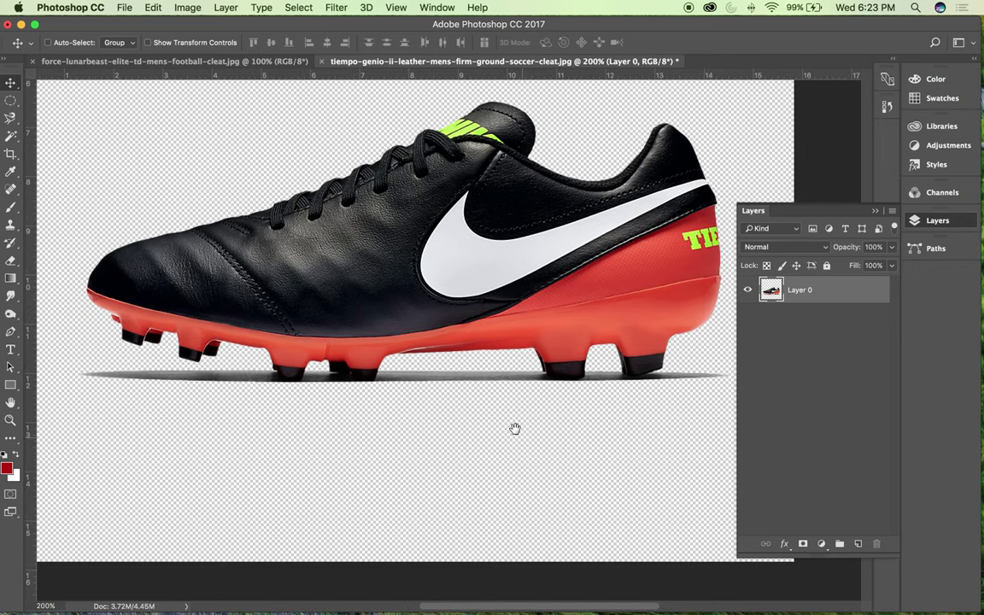
key(super+equal)
key(super+equal)
key(super+equal)
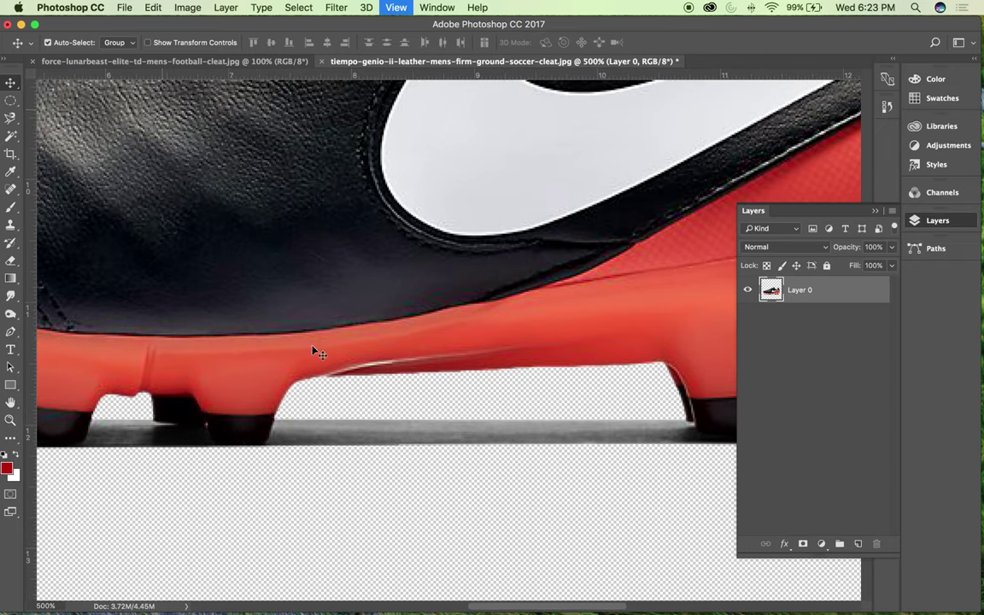
- Zoom to 700% and pan along the sole to the heel cleats
drag(316, 352, 540, 334)
drag(308, 345, 390, 289)
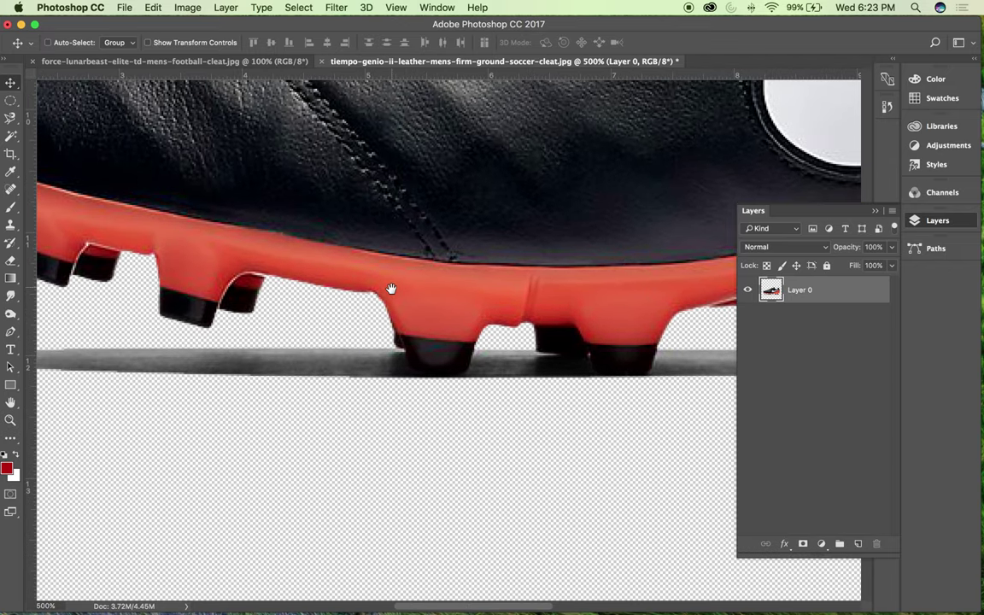
scroll(504, 297, up, 2)
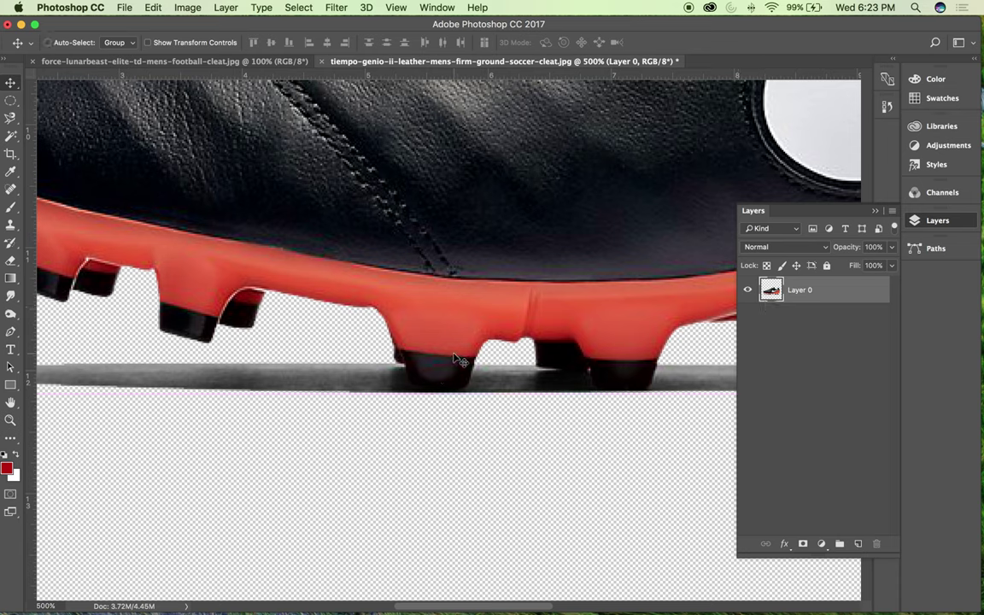
key(super+equal)
key(super+equal)
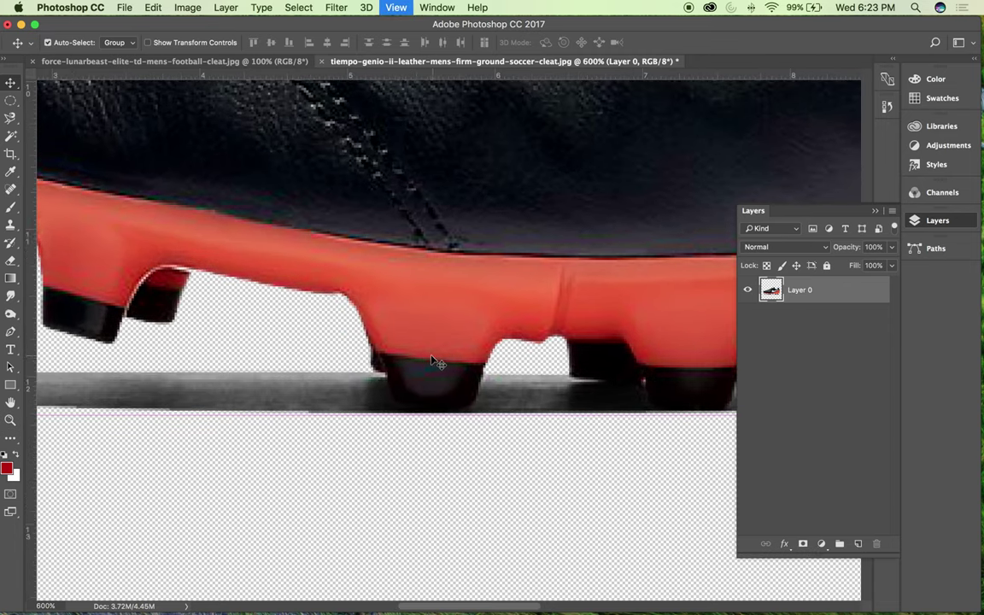
drag(393, 324, 404, 290)
- With the Pen tool at 500% zoom, place the first anchor on the left cleat's edge
key(p)
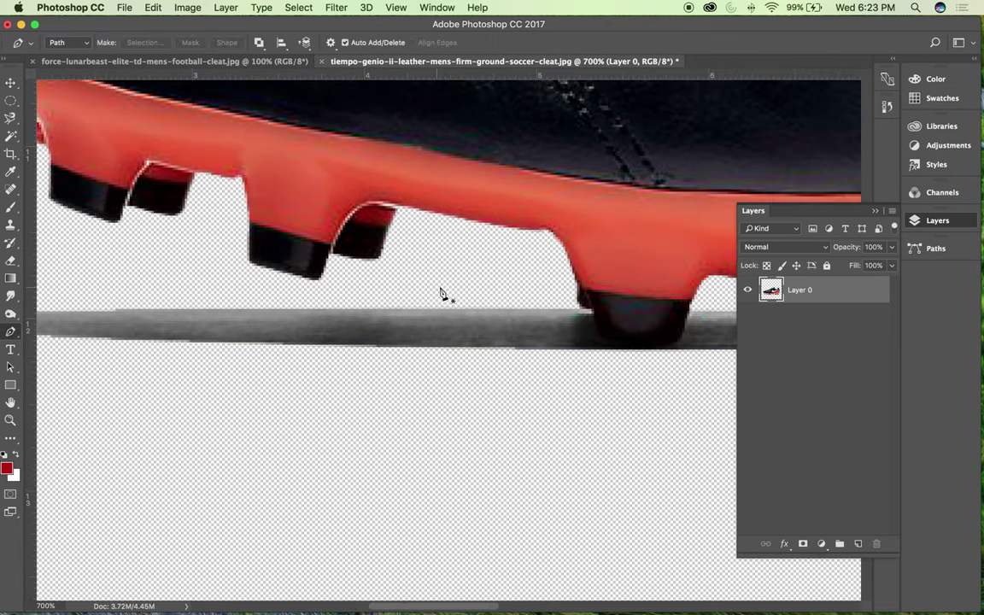
scroll(496, 259, right, 8)
key(super+minus)
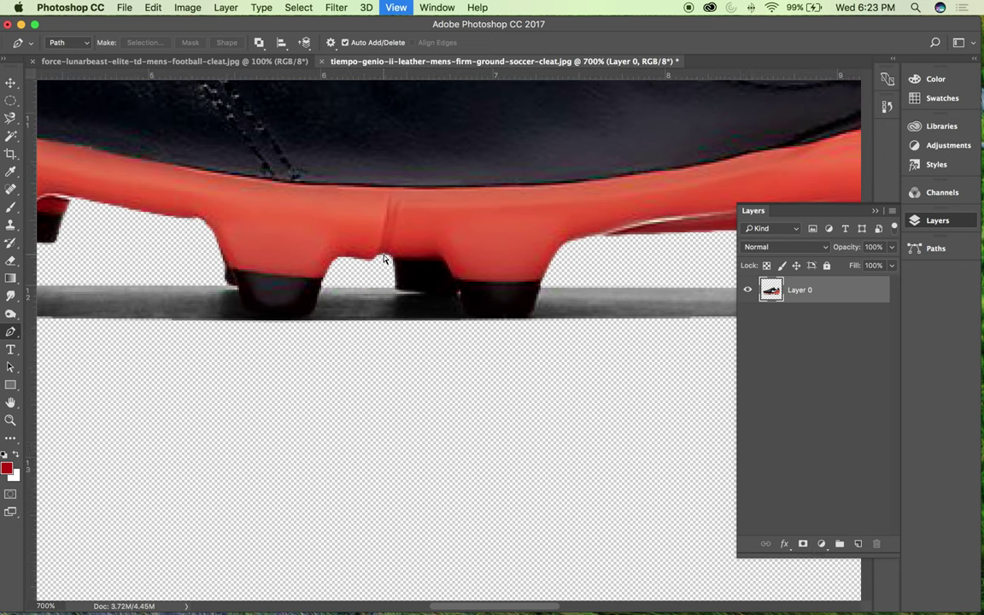
key(super+minus)
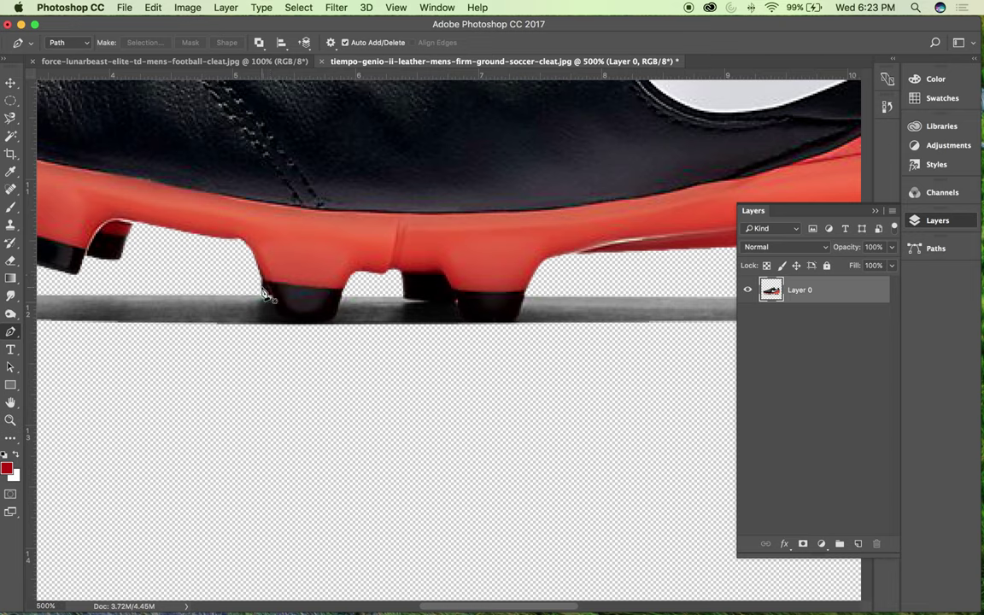
click(305, 290)
key(super+plus)
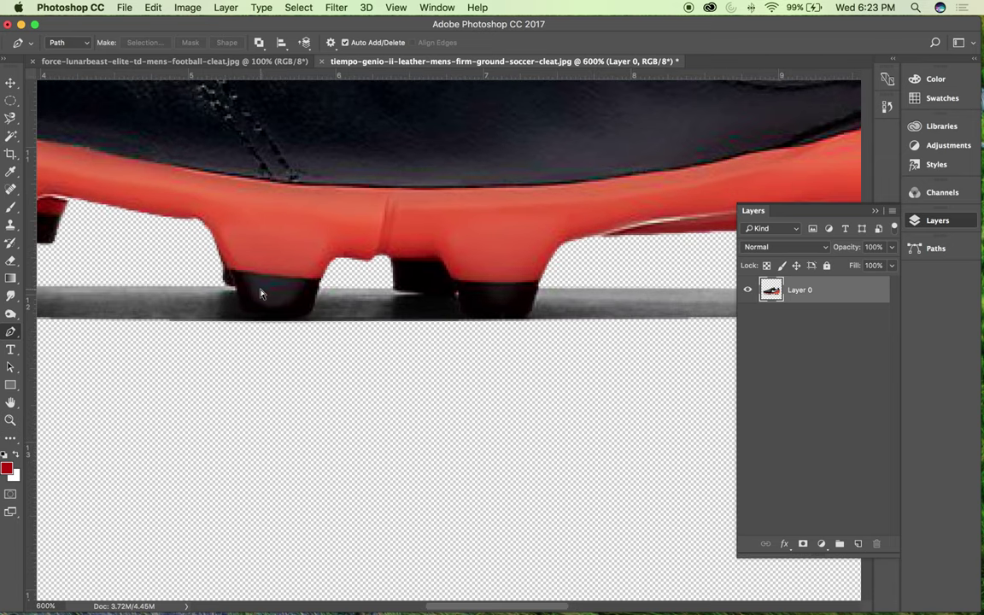
key(super+plus)
scroll(257, 291, left, 3)
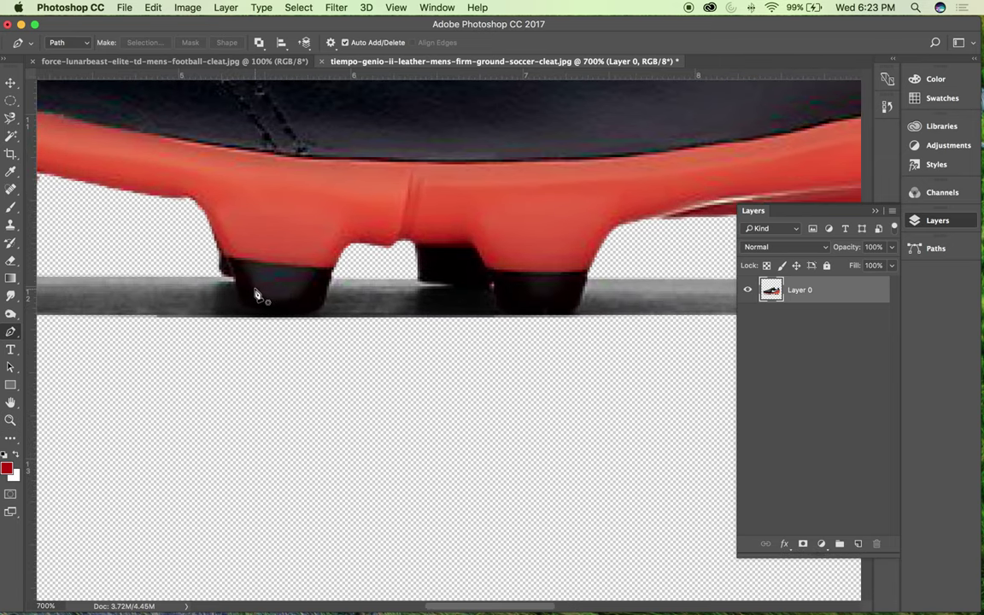
- Add curved pen anchors along the first cleat's bottom edge to the sole
click(210, 273)
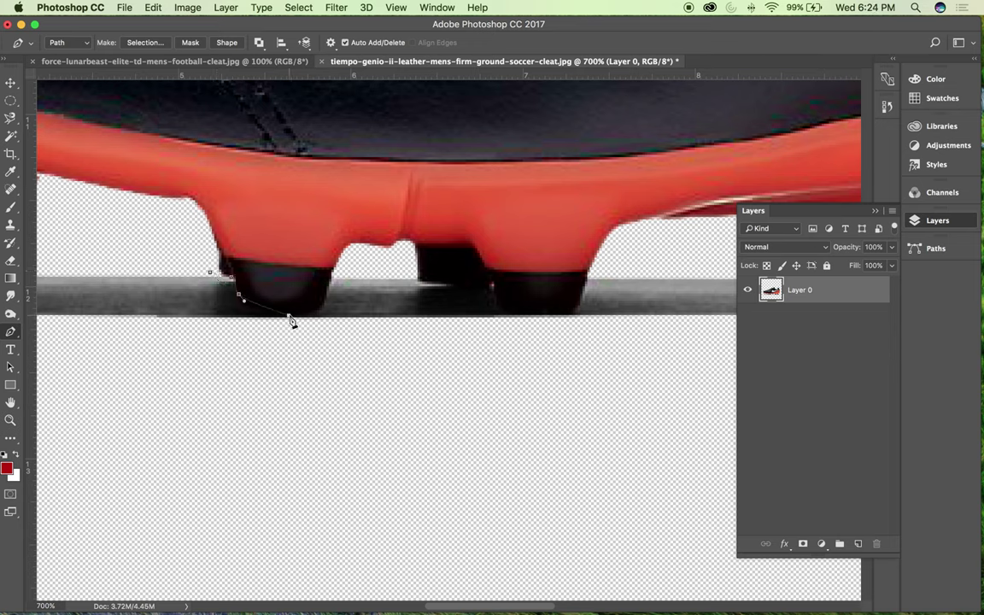
drag(290, 317, 324, 321)
alt+click(327, 319)
mouse_move(329, 304)
mouse_down()
mouse_move(326, 293)
mouse_move(358, 257)
mouse_up()
drag(466, 288, 472, 280)
click(453, 285)
click(481, 290)
key(super+z)
click(479, 290)
- Continue curved anchors under and up the sides of the remaining heel cleats
drag(548, 319, 600, 318)
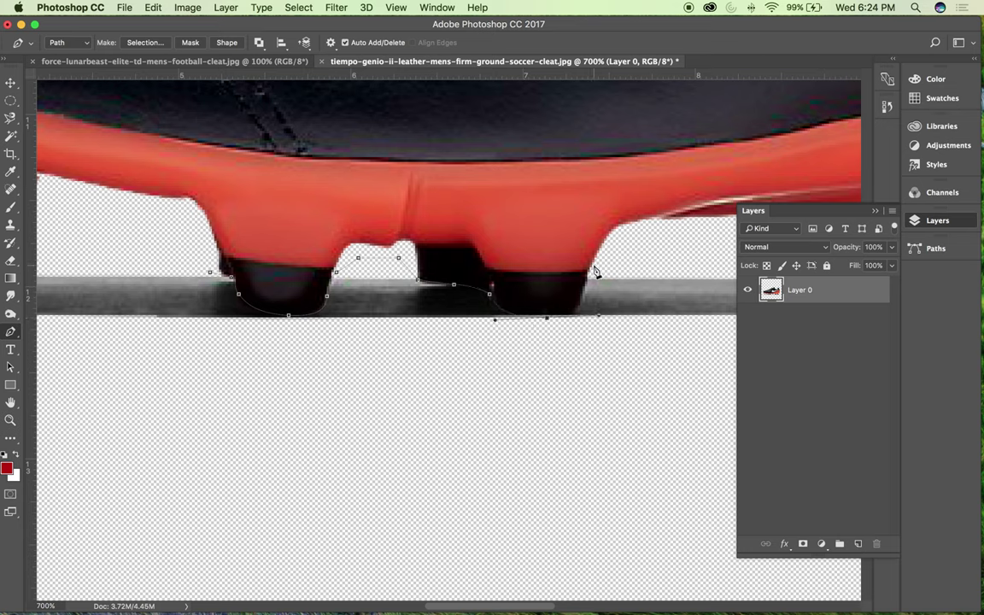
drag(581, 282, 599, 265)
click(625, 247)
scroll(622, 246, right, 10)
drag(551, 262, 268, 253)
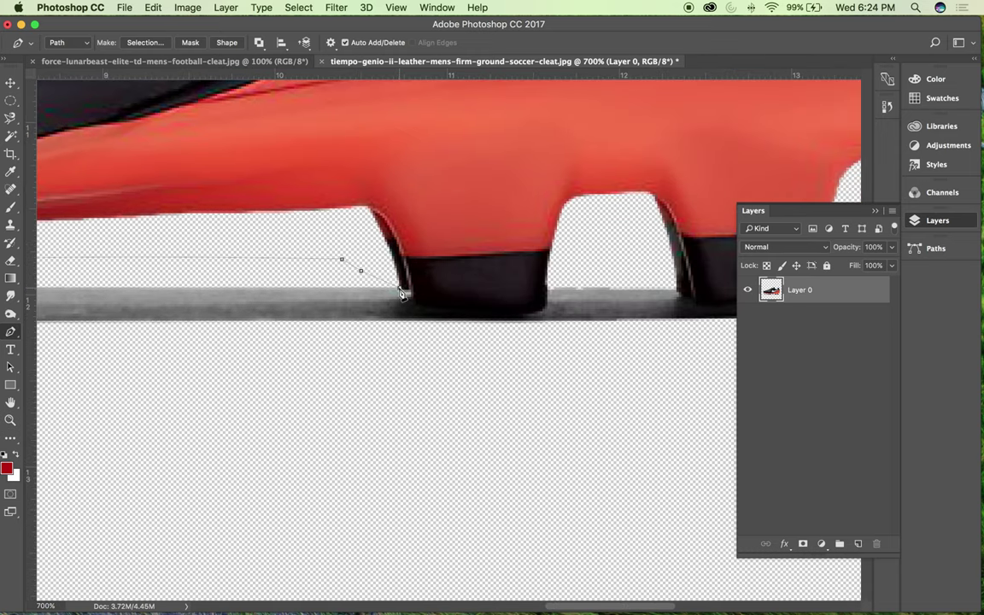
drag(415, 290, 428, 323)
key(super+z)
key(super+z)
drag(447, 314, 490, 317)
drag(548, 304, 412, 273)
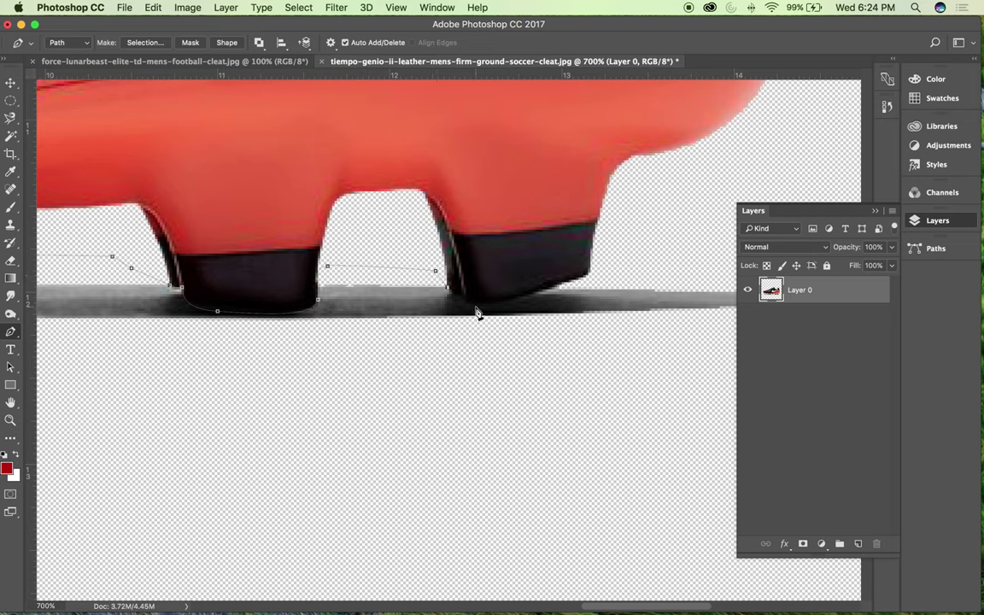
drag(481, 308, 518, 305)
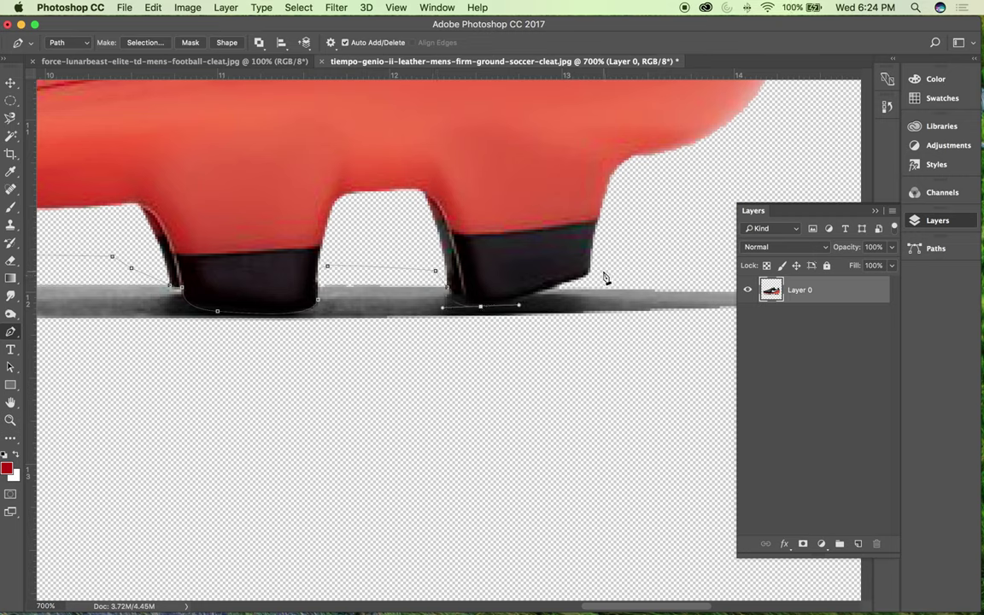
drag(605, 271, 645, 264)
- Loop the path past the heel and beneath the grey shadow back to the front cleats
key(super+minus)
key(super+minus)
key(super+minus)
key(super+minus)
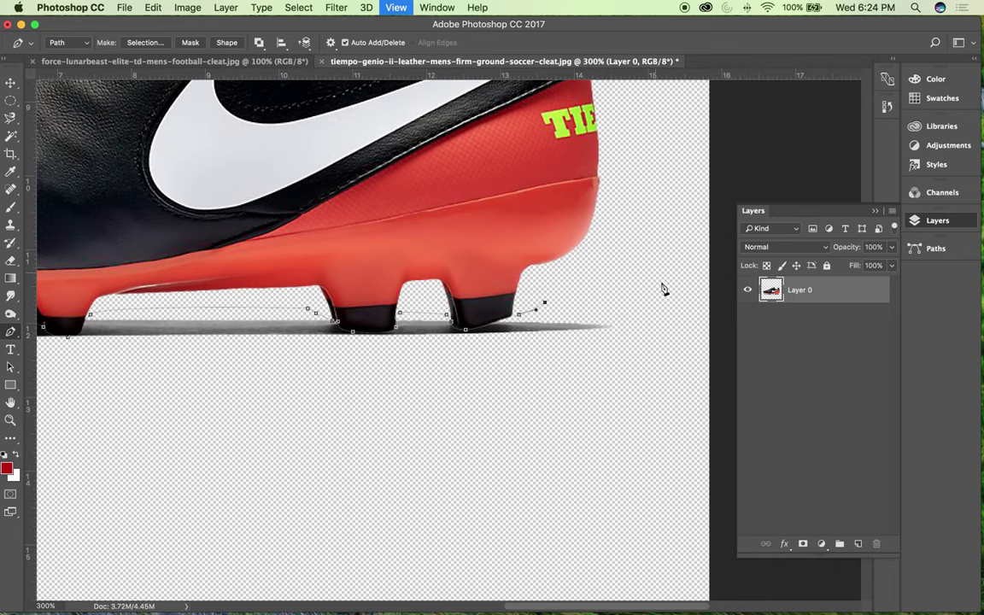
drag(658, 288, 608, 389)
drag(335, 521, 430, 445)
click(285, 378)
click(136, 369)
drag(136, 369, 491, 412)
drag(250, 330, 280, 247)
click(339, 238)
drag(421, 269, 553, 271)
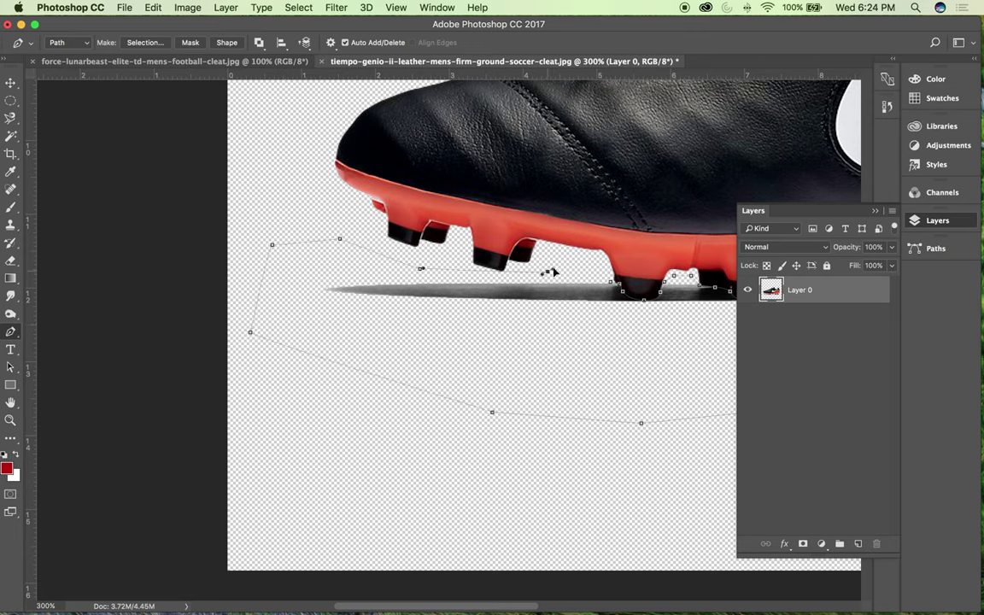
- Close the shadow path and convert it into a selection with a 0.5-pixel feather
click(615, 284)
click(935, 248)
click(892, 239)
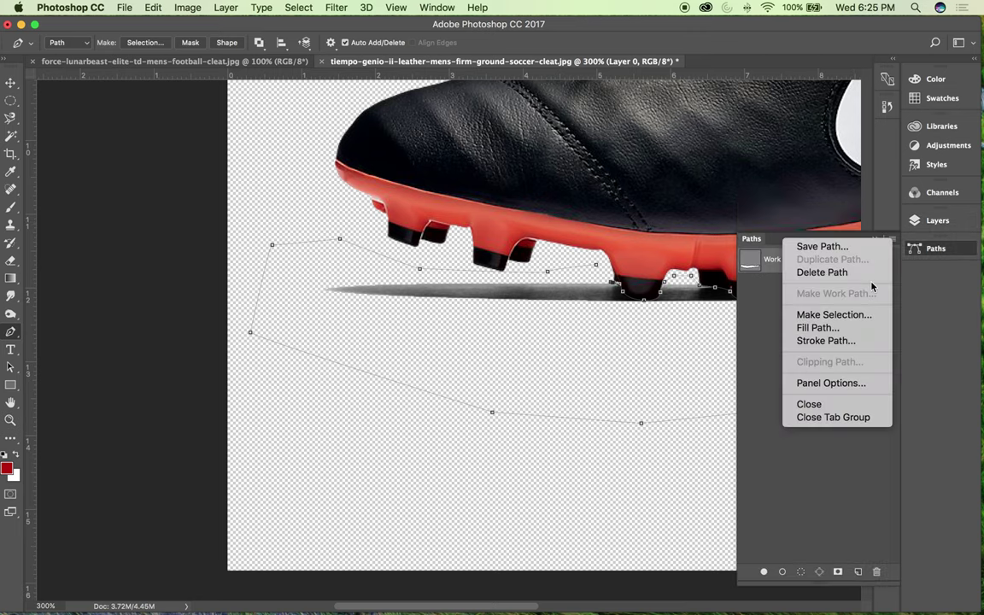
click(841, 316)
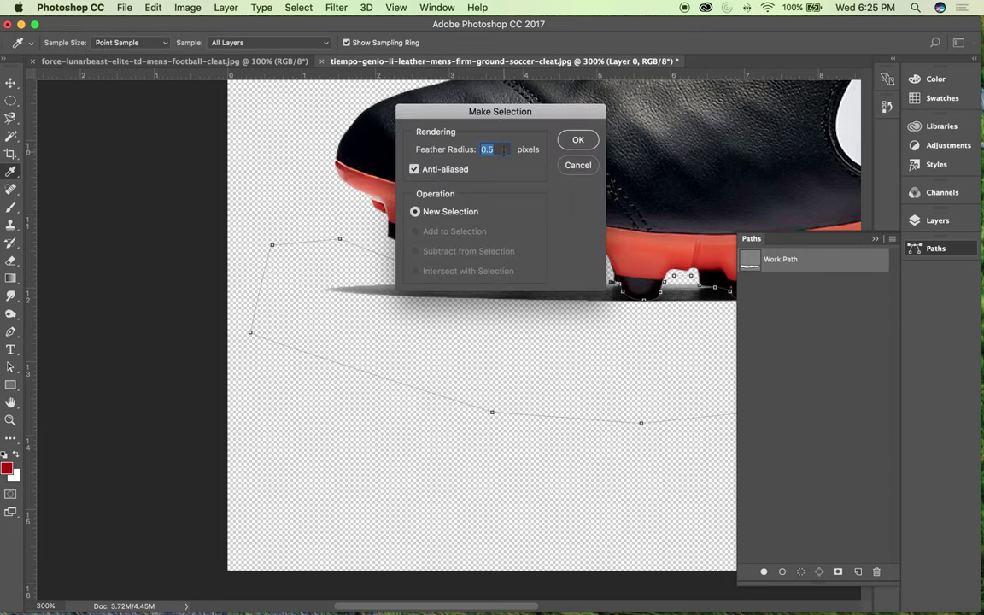
click(578, 139)
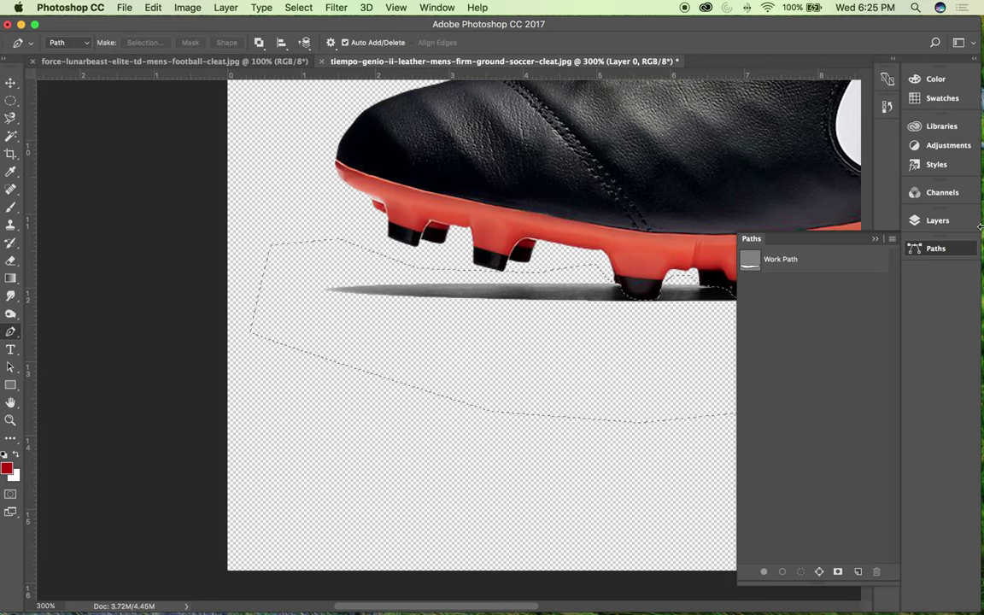
- Add a new empty Layer 1 and cut the selected shadow out of Layer 0
click(960, 220)
scroll(653, 267, right, 5)
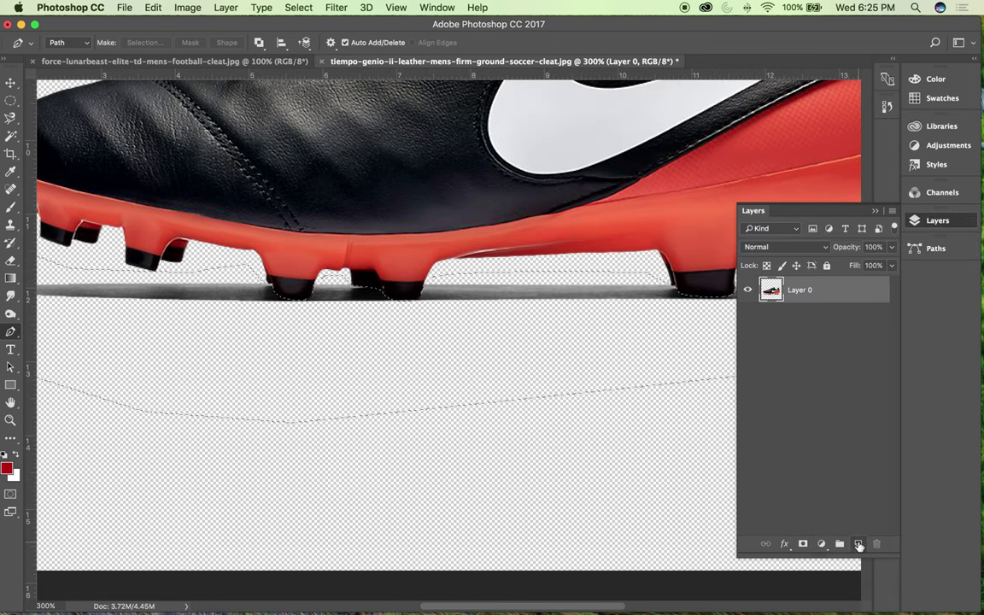
click(858, 545)
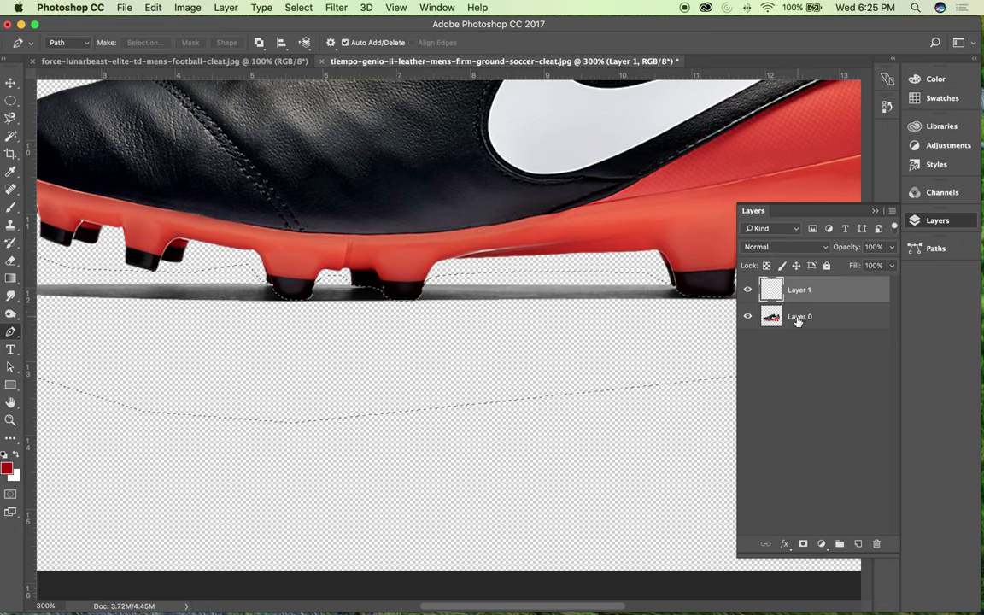
click(770, 320)
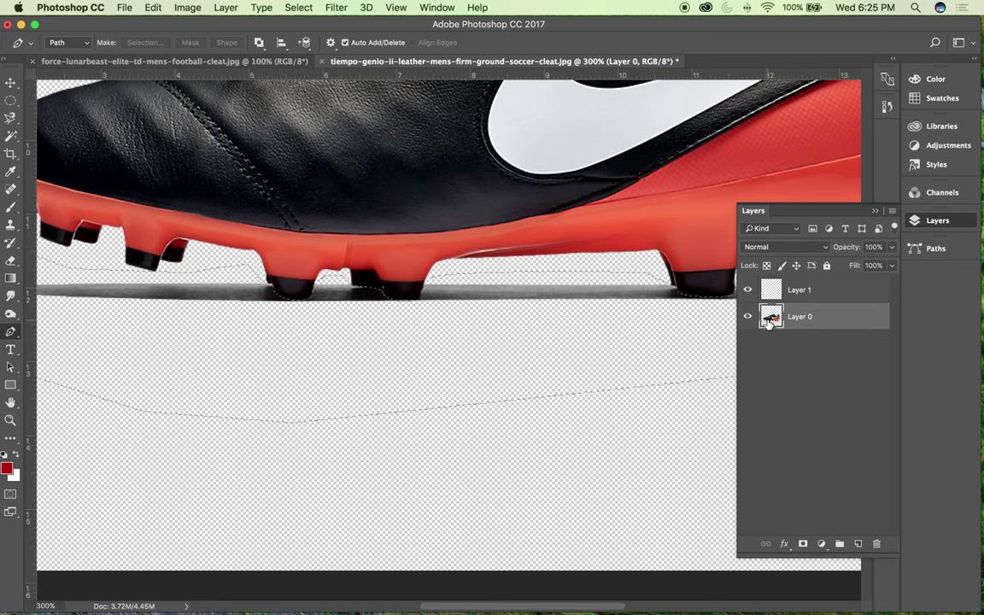
click(152, 8)
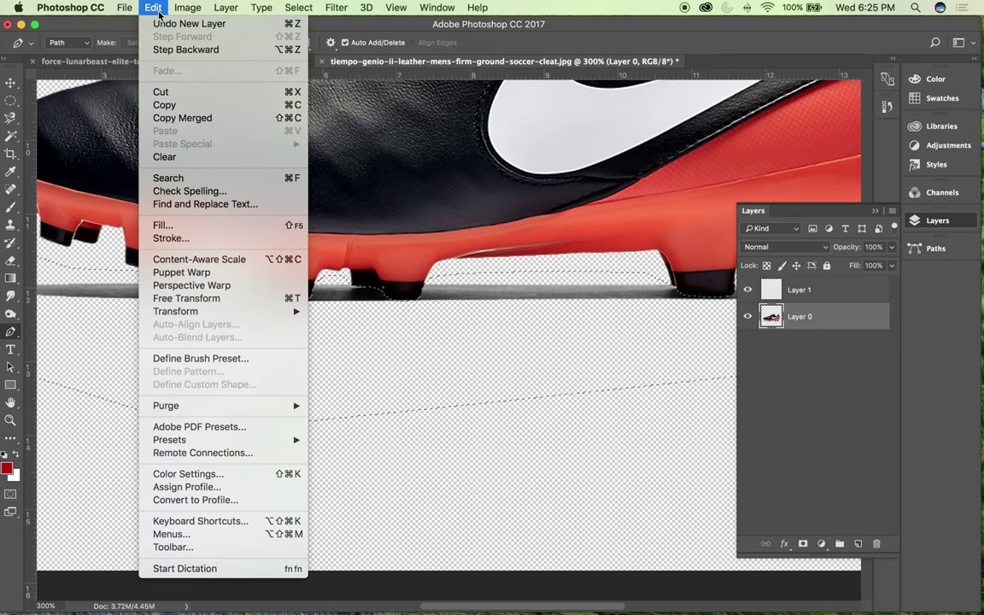
click(180, 106)
click(151, 8)
click(176, 93)
- Paste the shadow in place on Layer 1, drag it below Layer 0, and view at 100%
click(792, 293)
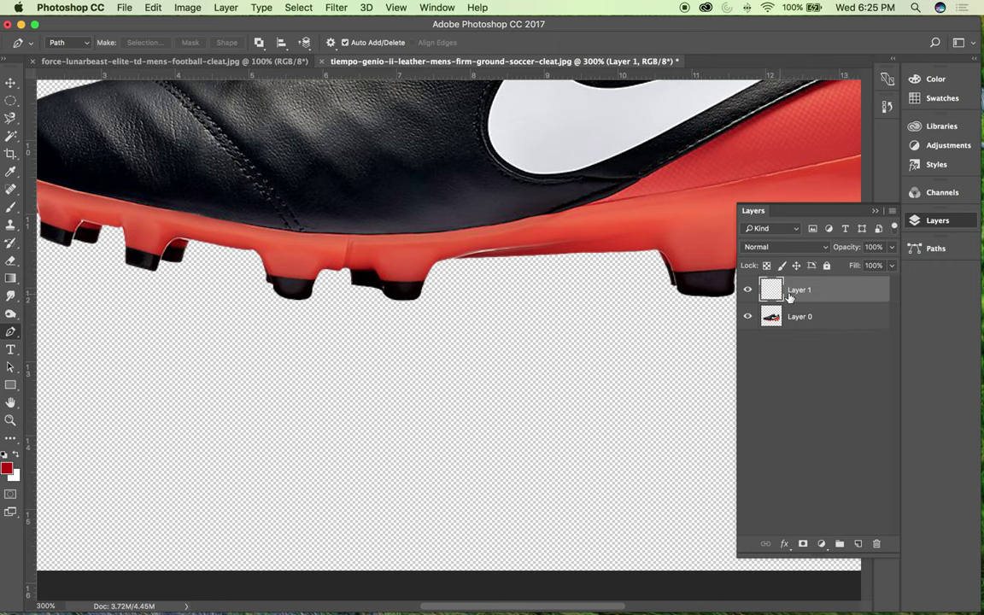
click(151, 8)
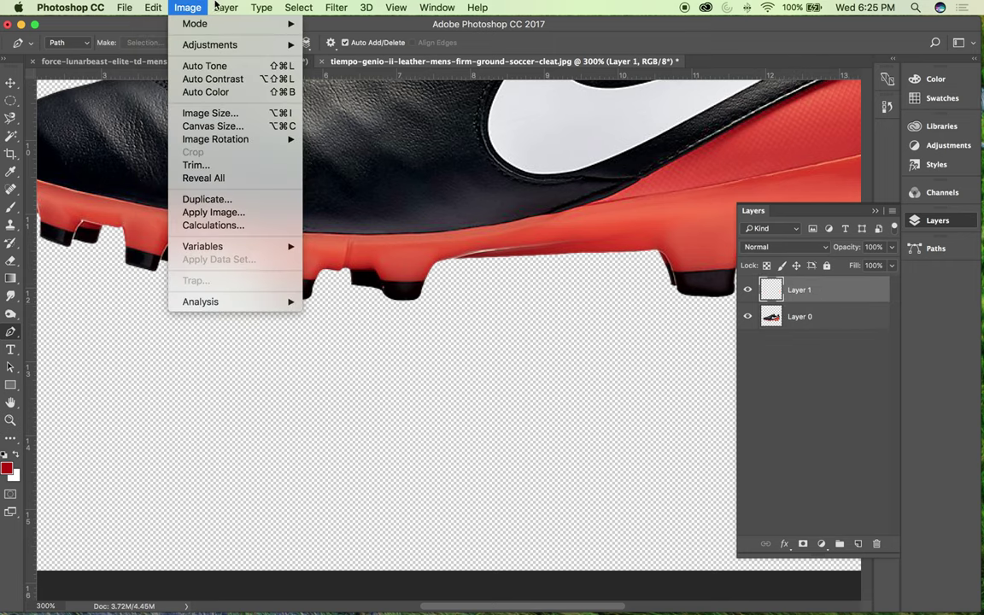
mouse_move(160, 144)
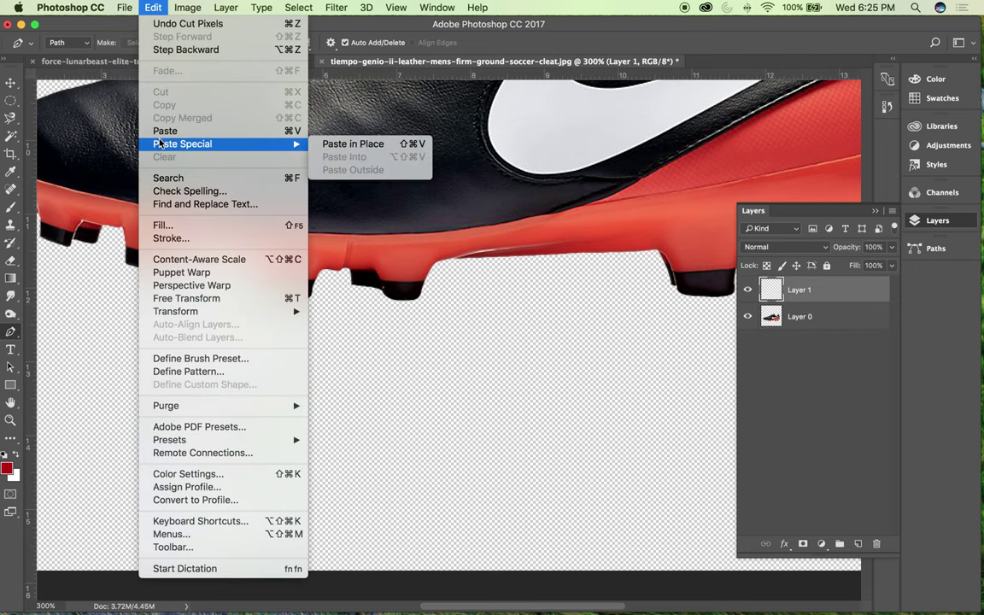
click(347, 147)
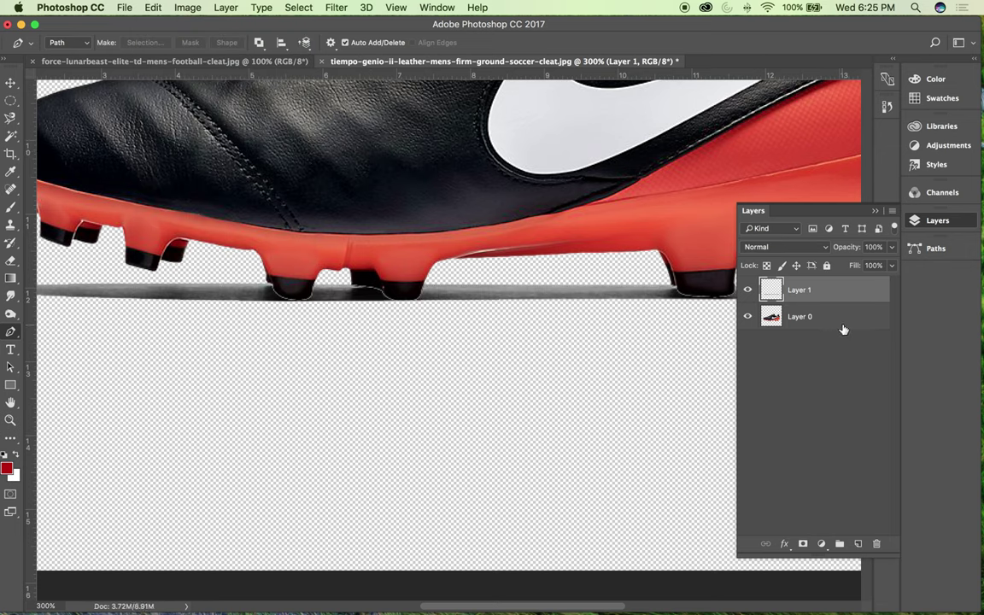
drag(803, 290, 804, 333)
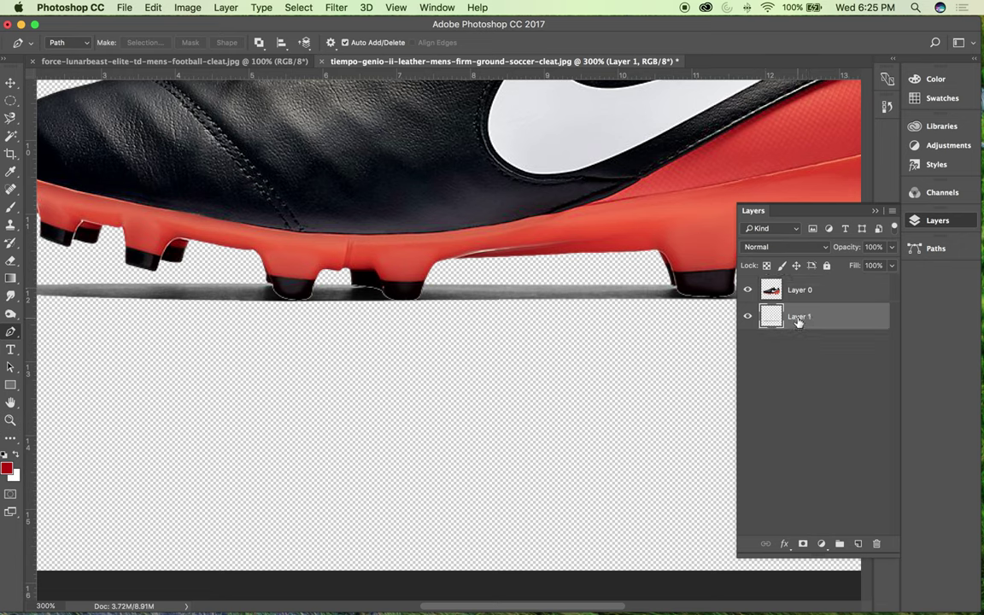
click(13, 83)
key(super+1)
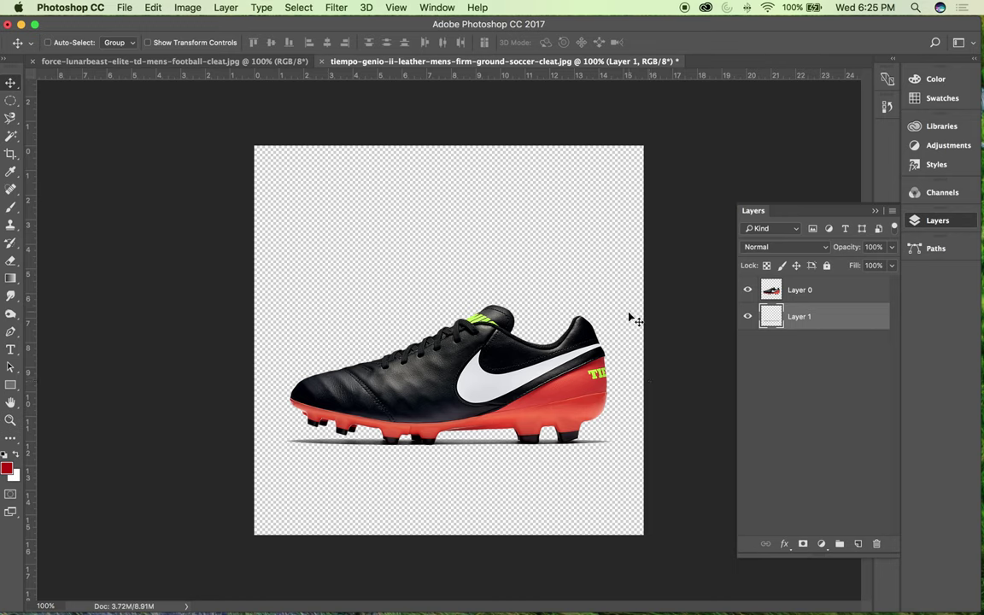
- Add a new layer at the bottom of the stack and start a Fill using a custom Color
click(858, 545)
drag(814, 333, 799, 355)
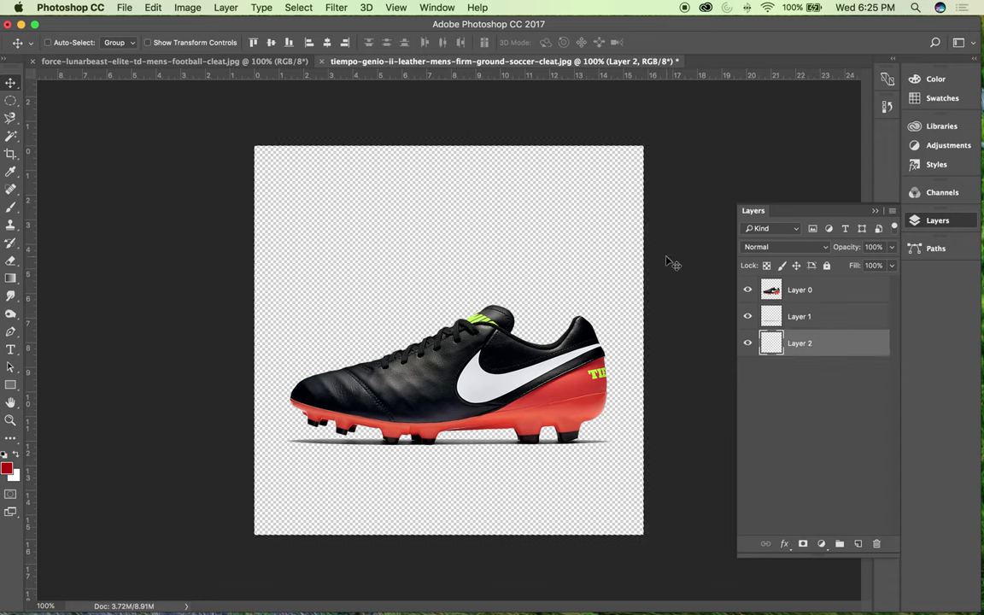
click(125, 8)
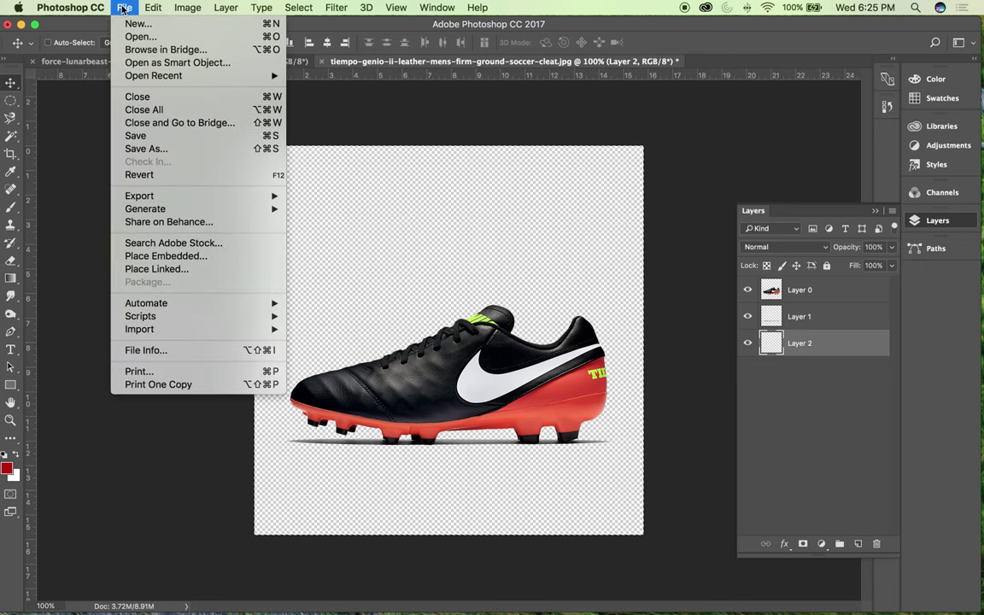
mouse_move(153, 8)
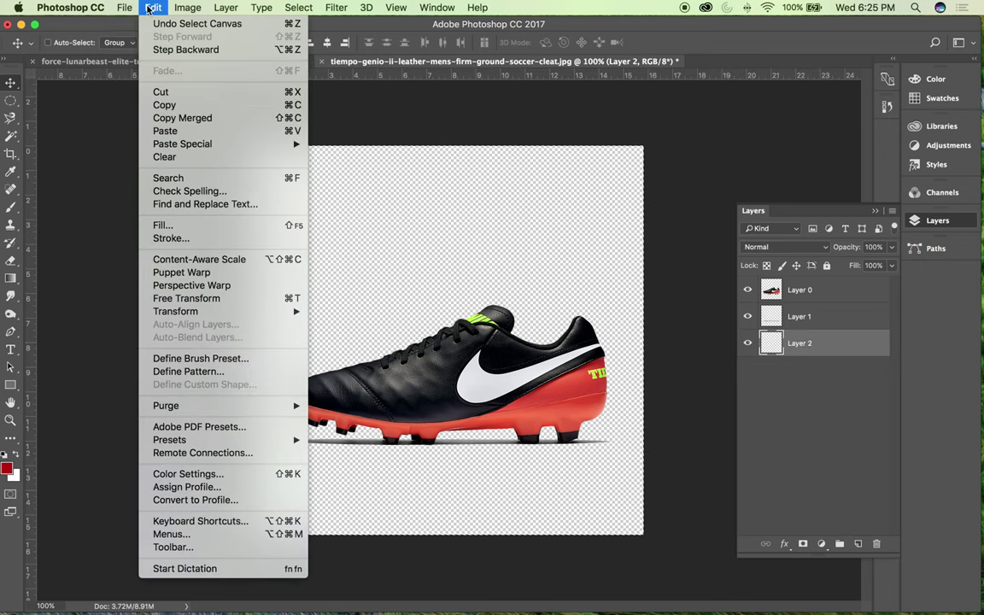
click(180, 227)
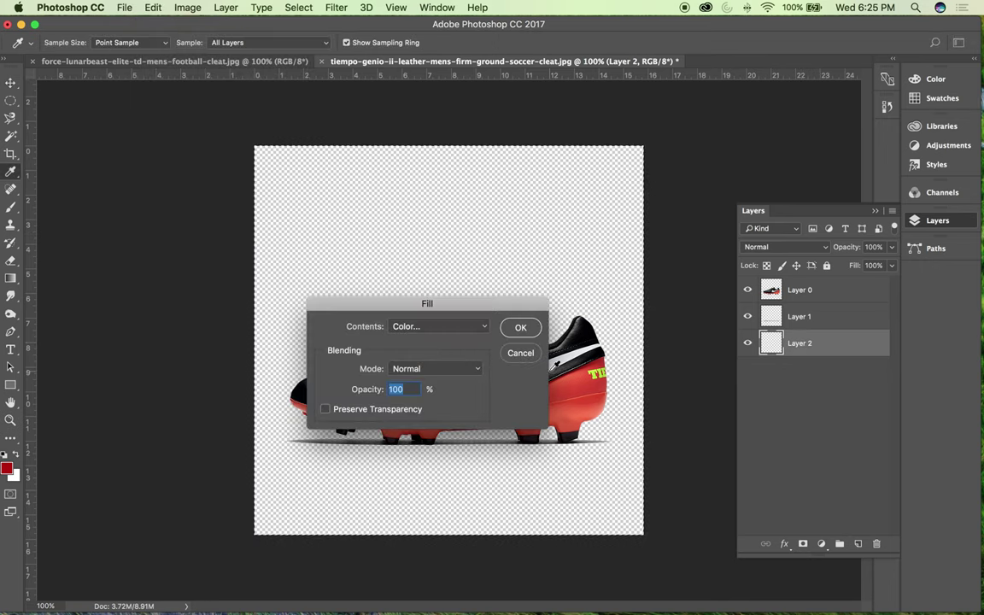
click(478, 325)
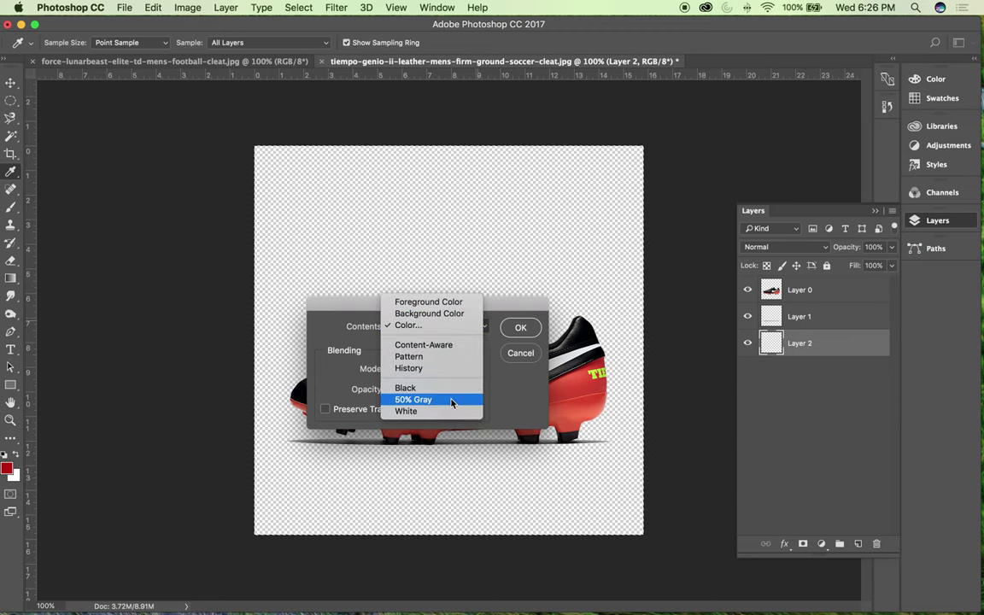
click(417, 325)
- Pick the bright yellow d7d915 in the Color Picker and fill Layer 2 with it
drag(239, 297, 242, 109)
drag(229, 205, 229, 228)
mouse_move(180, 154)
mouse_down()
mouse_move(202, 153)
mouse_move(201, 203)
mouse_up()
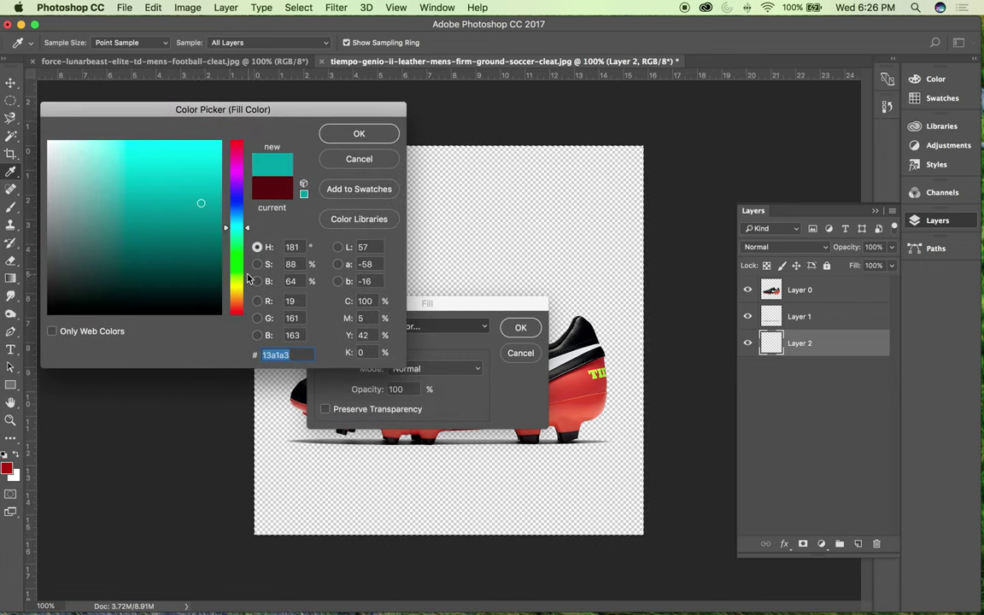
mouse_move(229, 254)
mouse_down()
mouse_move(244, 274)
mouse_move(241, 265)
mouse_move(233, 291)
mouse_up()
mouse_move(175, 153)
mouse_down()
mouse_move(201, 156)
mouse_move(186, 178)
mouse_move(204, 166)
mouse_up()
click(369, 134)
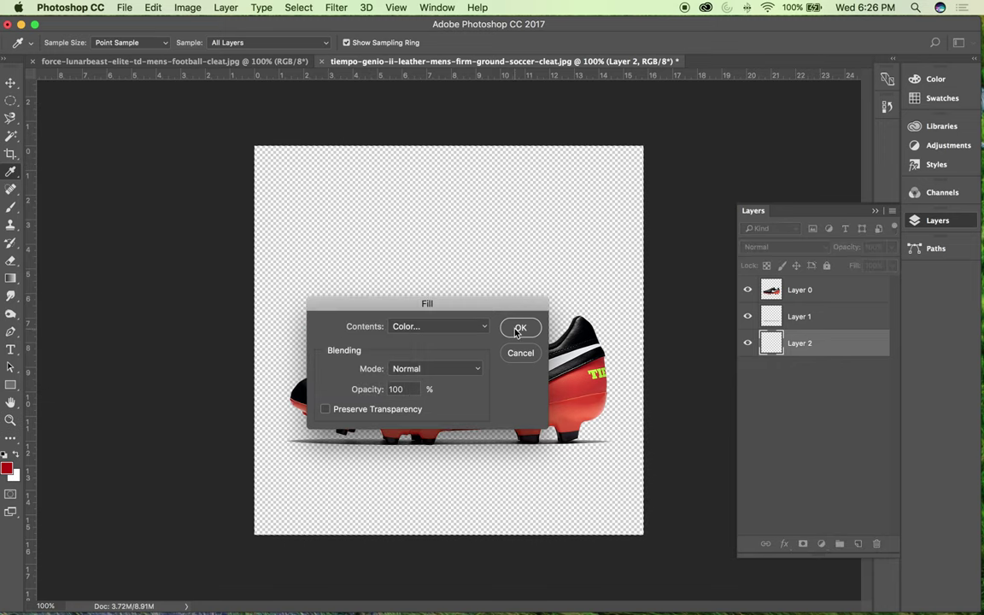
click(520, 327)
key(v)
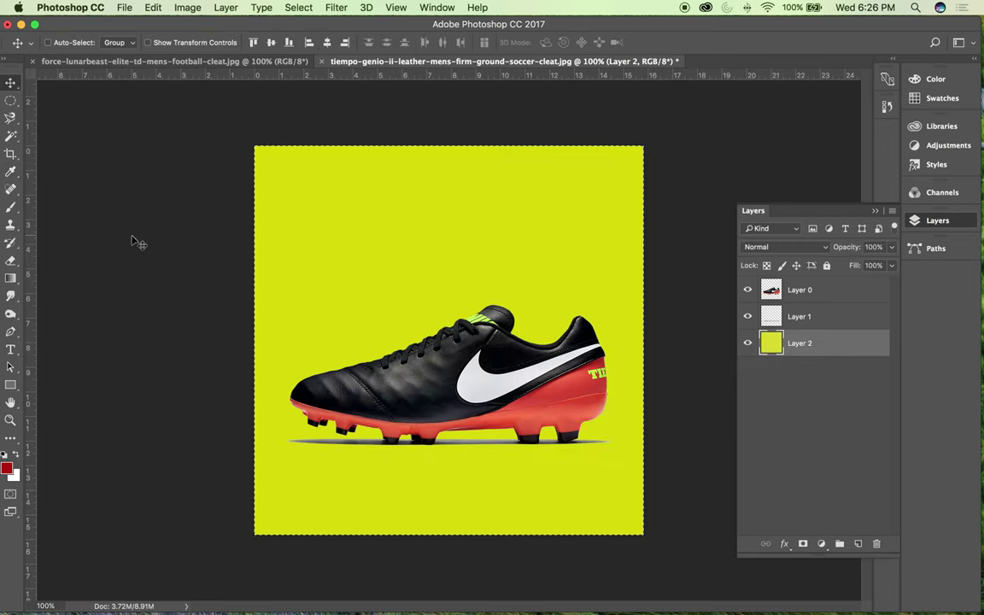
- Dismiss the Save As dialog and zoom in to 200% on the cleat
key(super+shift+s)
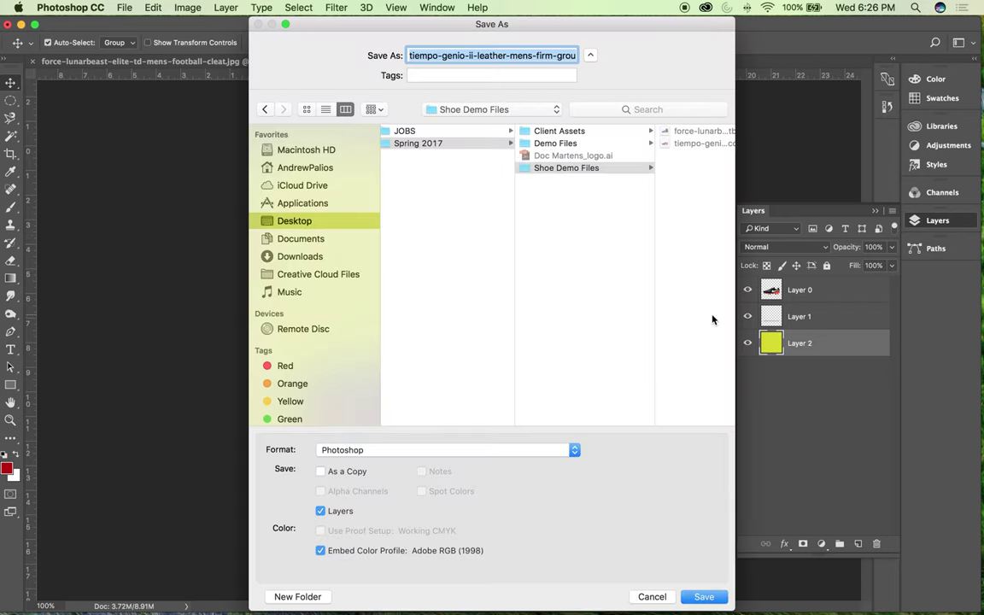
click(652, 596)
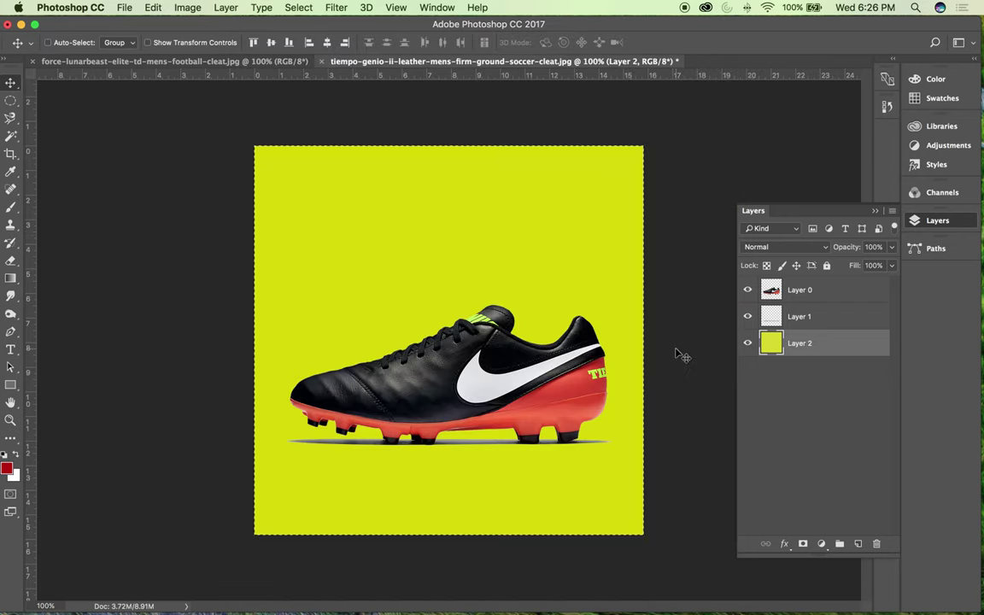
key(super+equal)
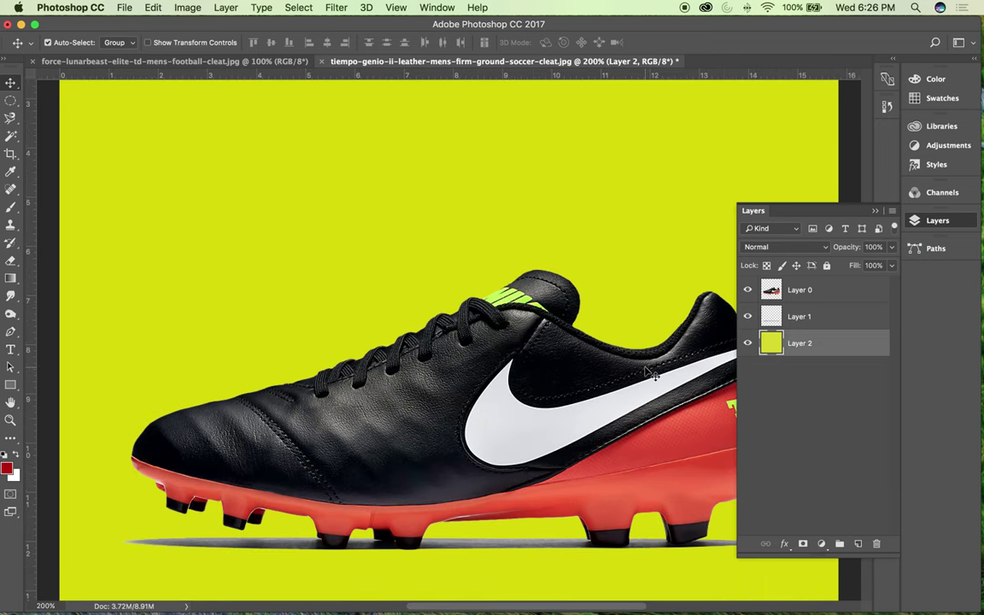
scroll(651, 374, down, 5)
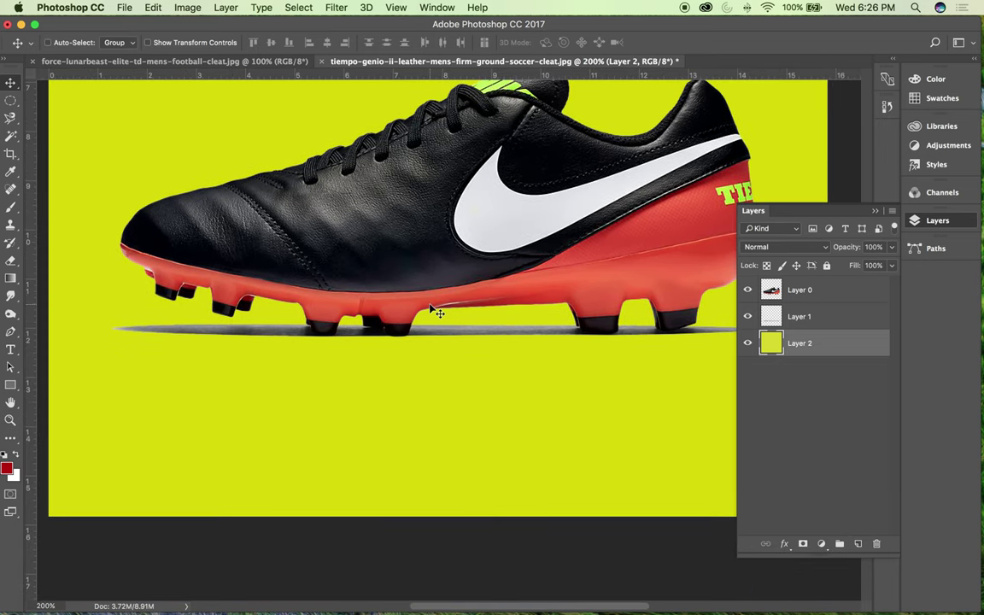
key(super+equal)
key(super+minus)
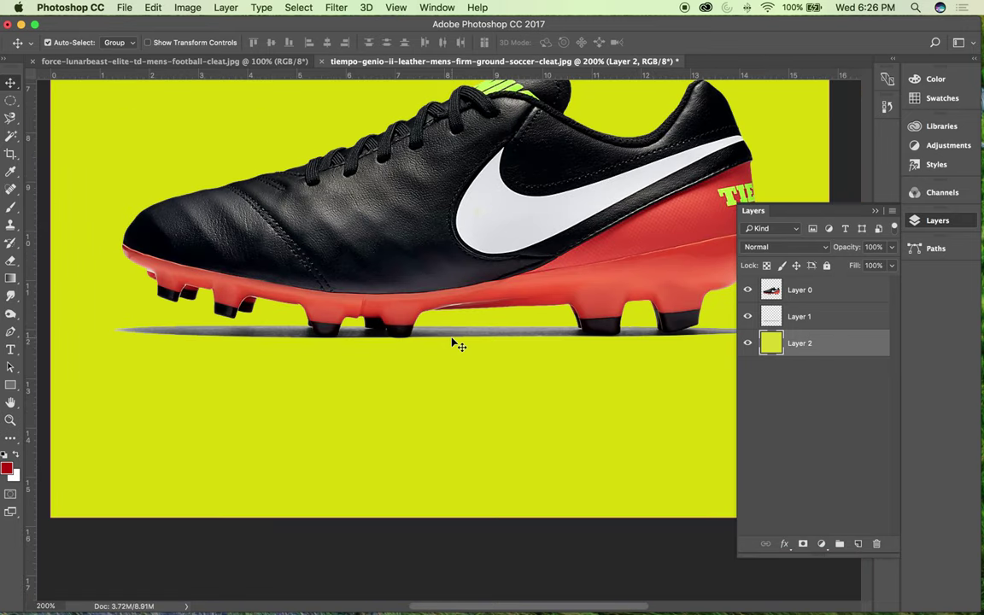
key(super+equal)
key(super+equal)
key(super+minus)
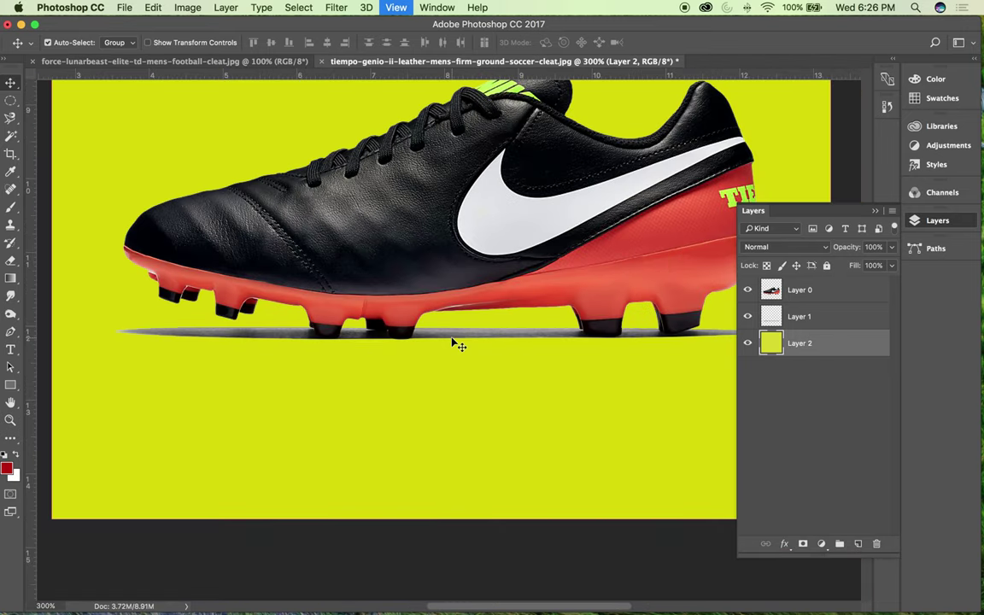
key(super+minus)
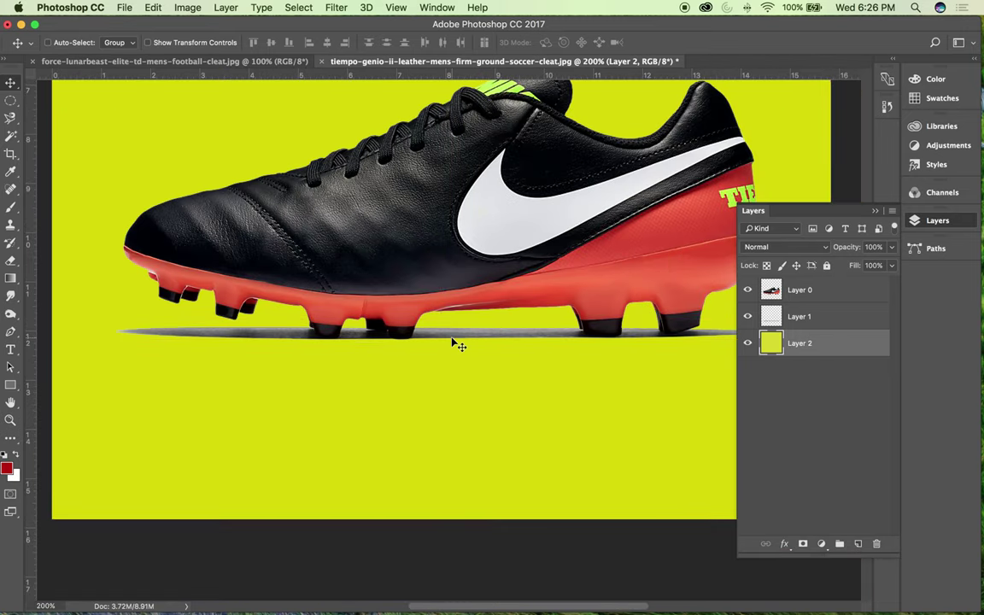
- Set Layer 1's blend mode to Multiply after comparing with Normal, then view the whole image
click(817, 322)
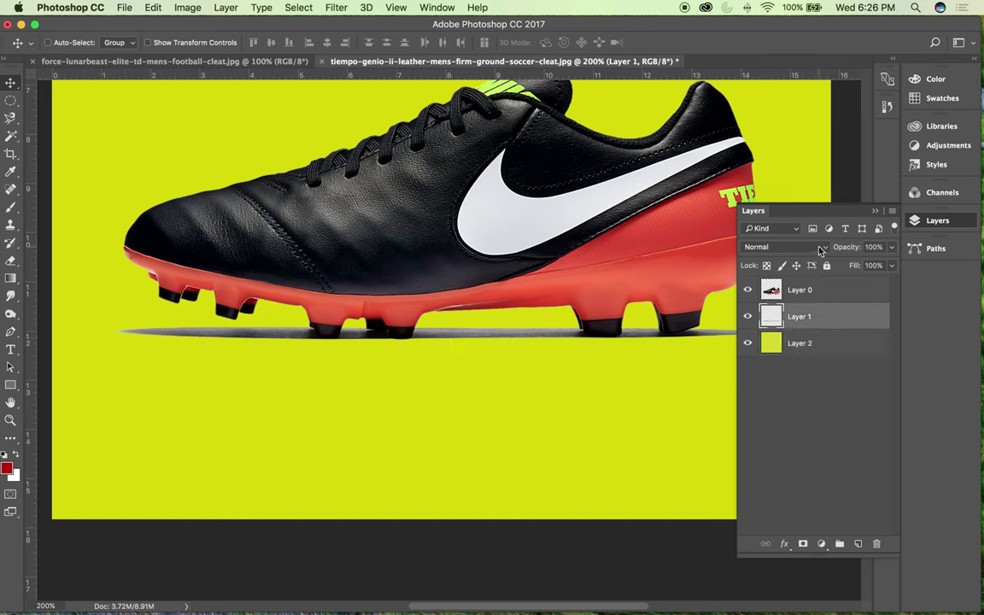
click(818, 248)
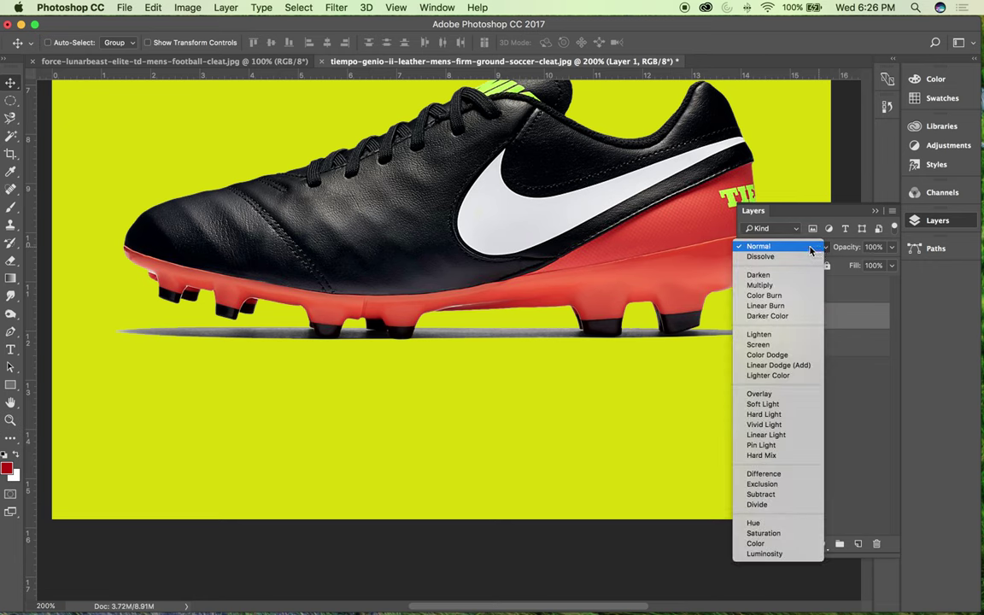
click(774, 287)
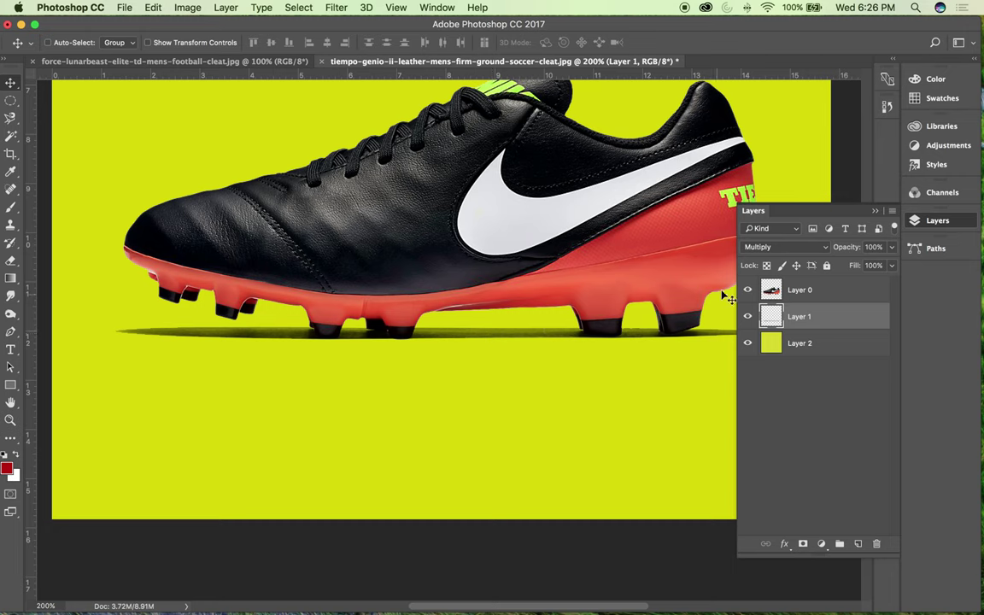
click(826, 247)
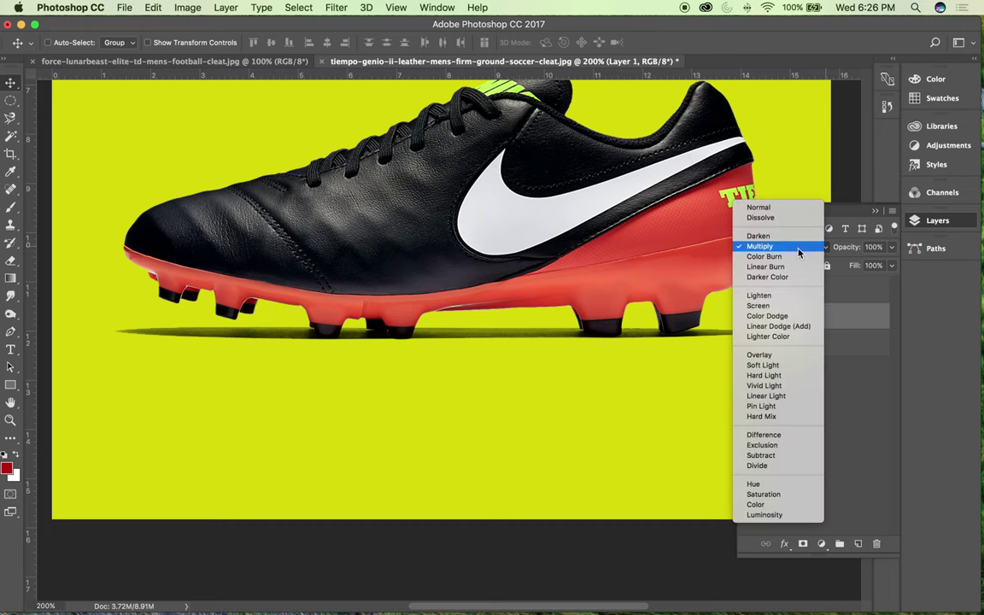
click(782, 210)
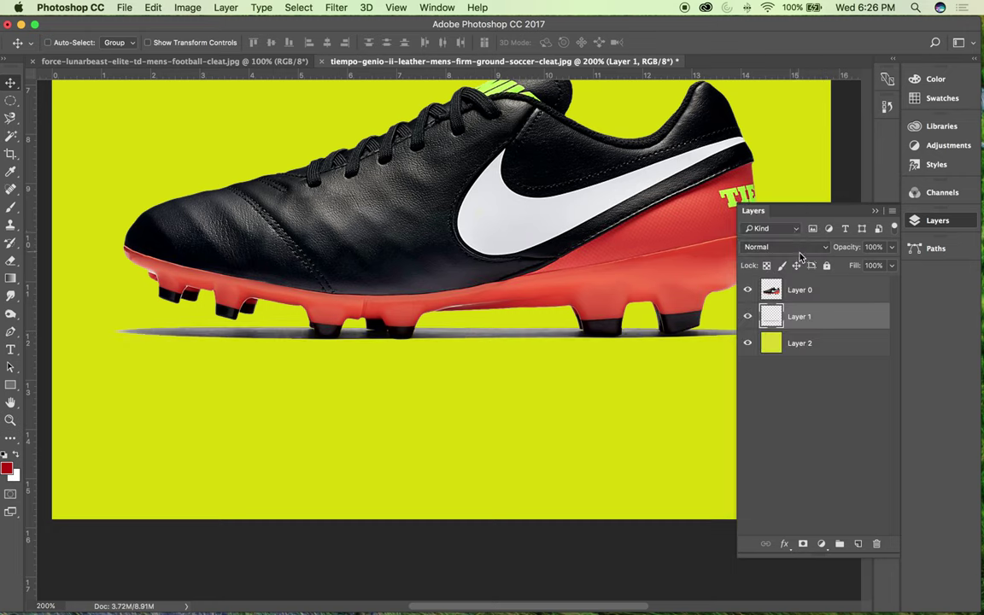
click(814, 248)
click(753, 283)
key(super)
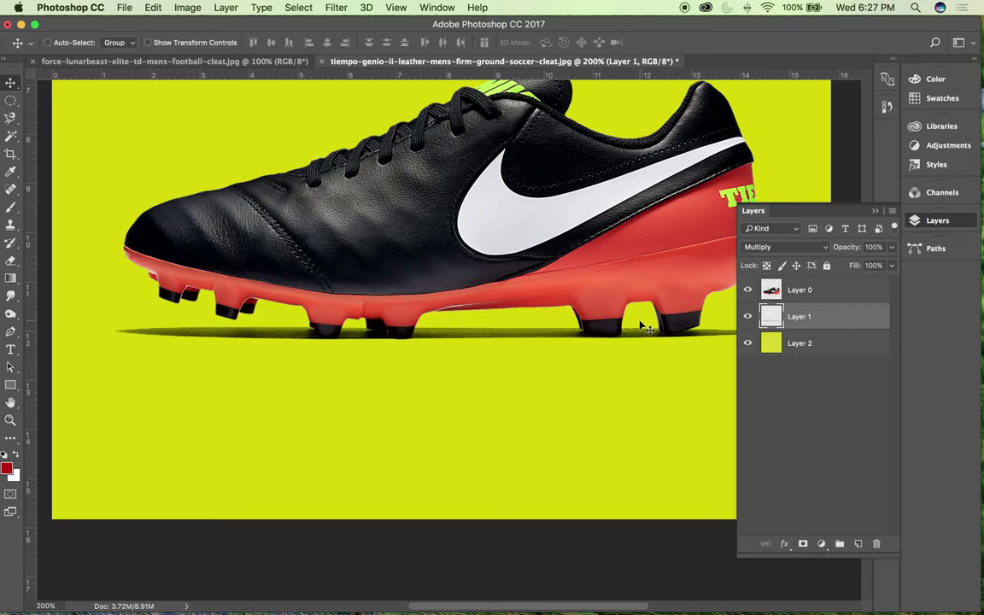
key(super+minus)
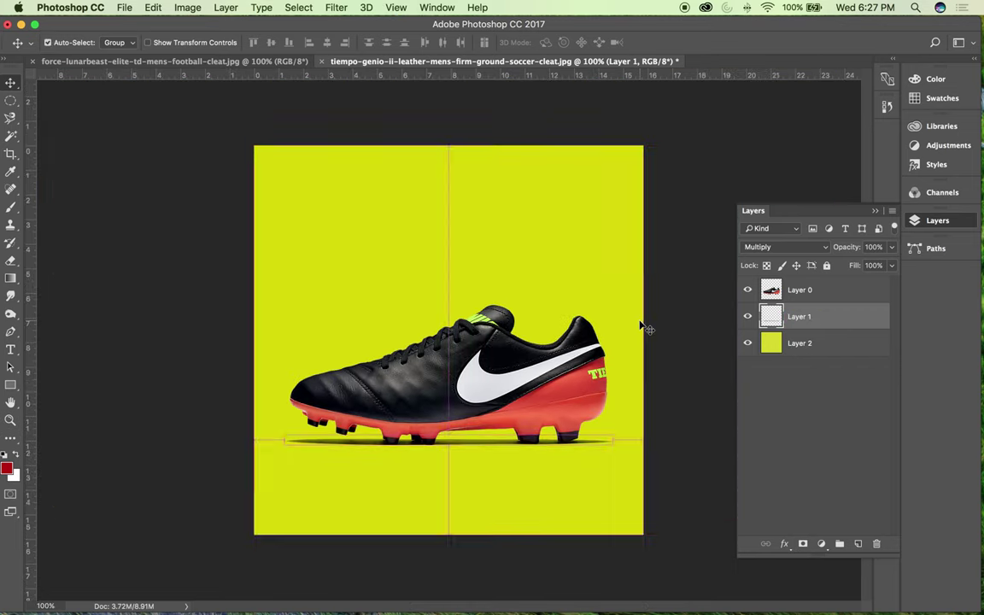
key(super+plus)
key(super+minus)
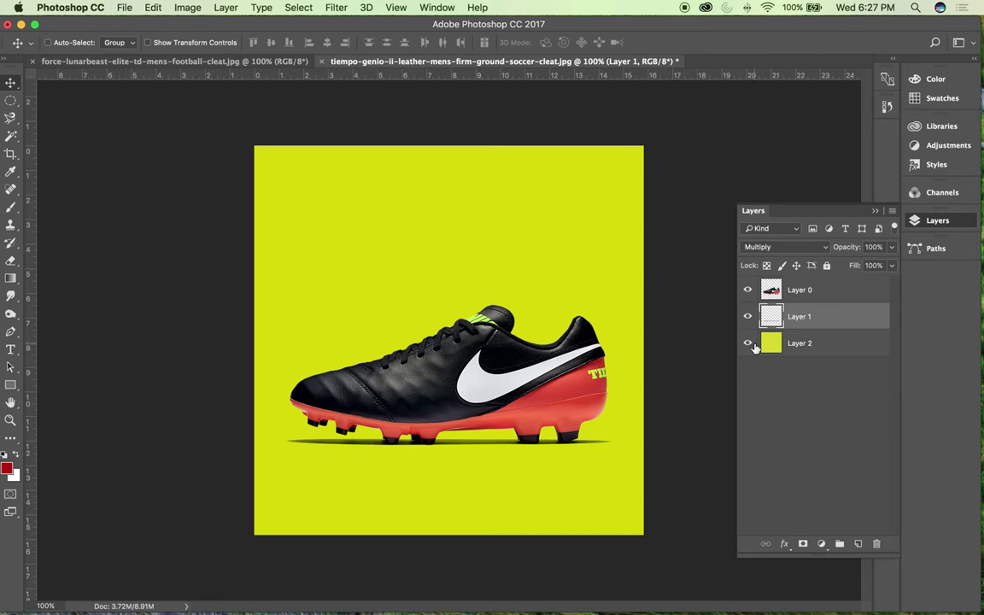
key(super+equal)
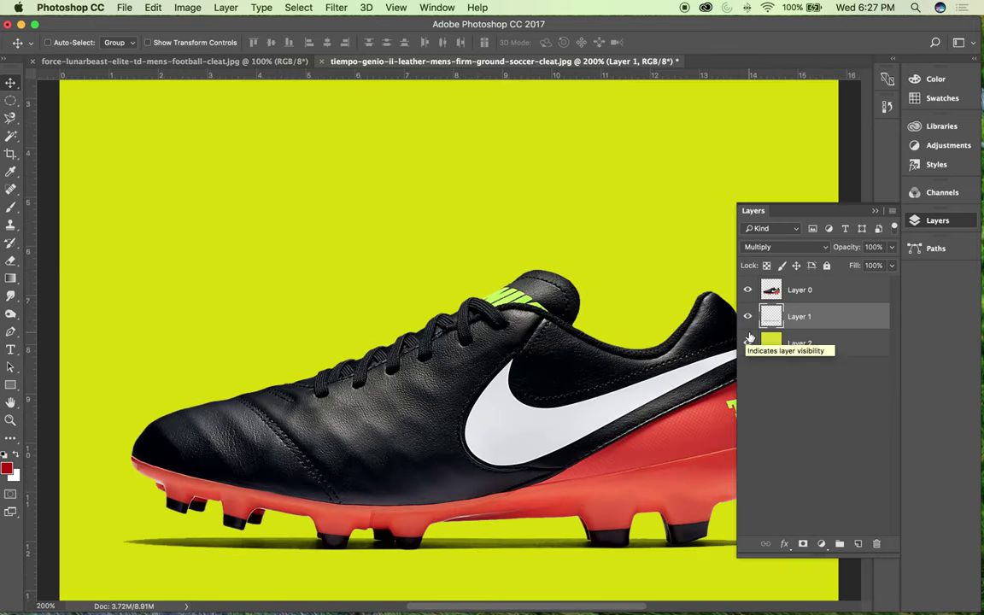
click(801, 291)
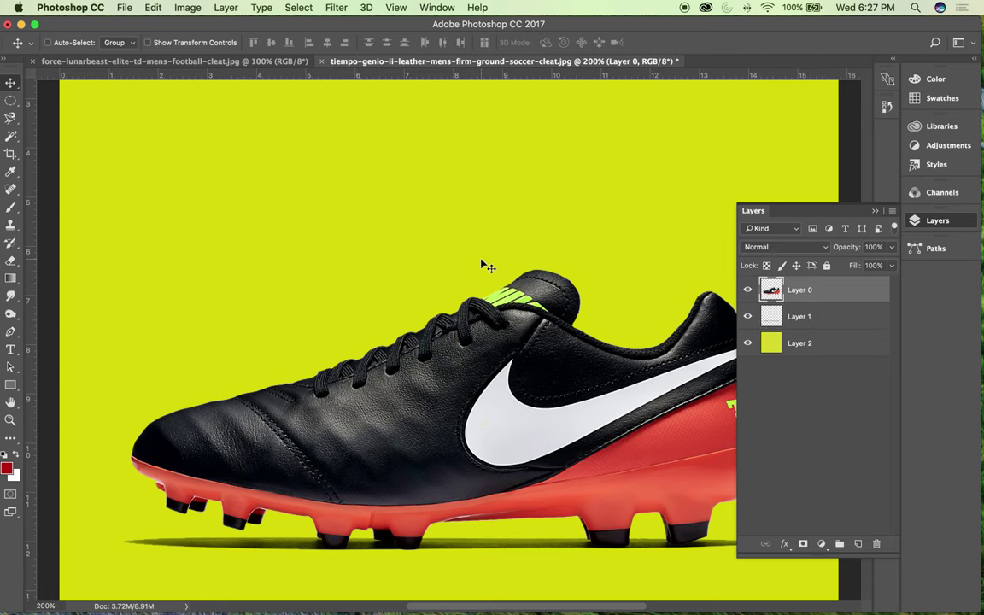
scroll(484, 266, right, 5)
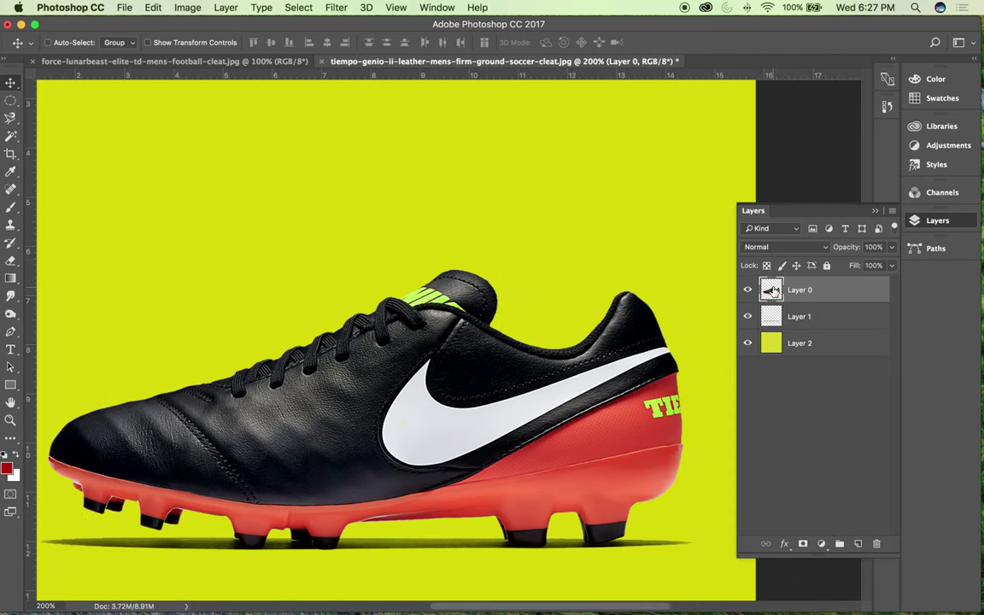
key(super+j)
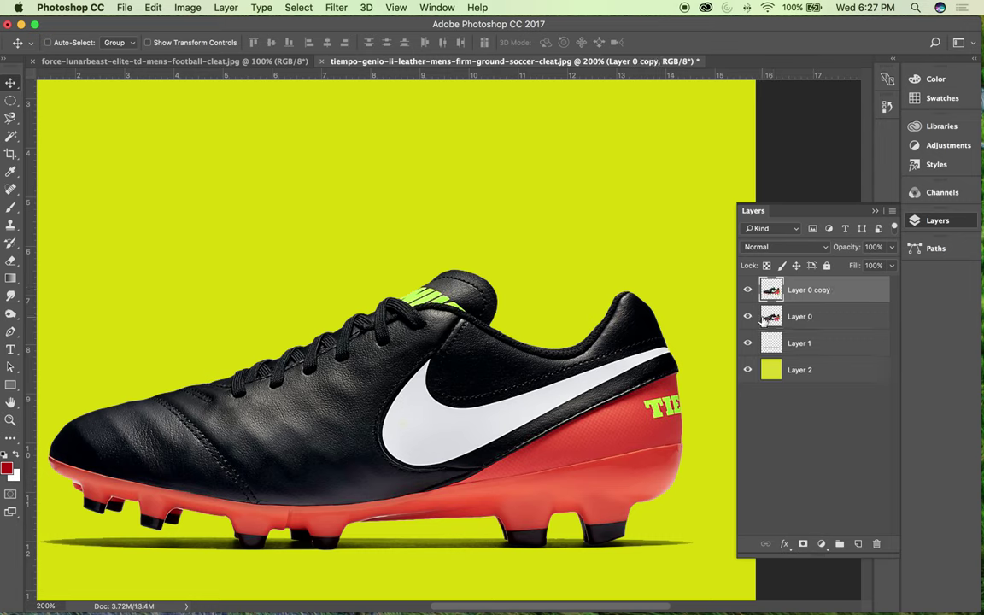
click(749, 318)
key(super+minus)
key(super+plus)
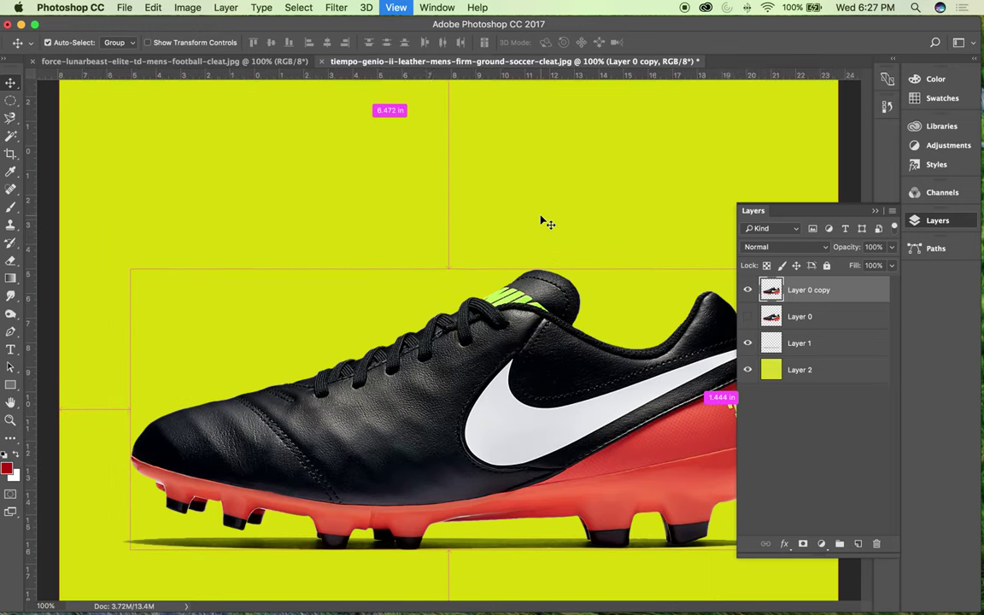
scroll(517, 220, down, 5)
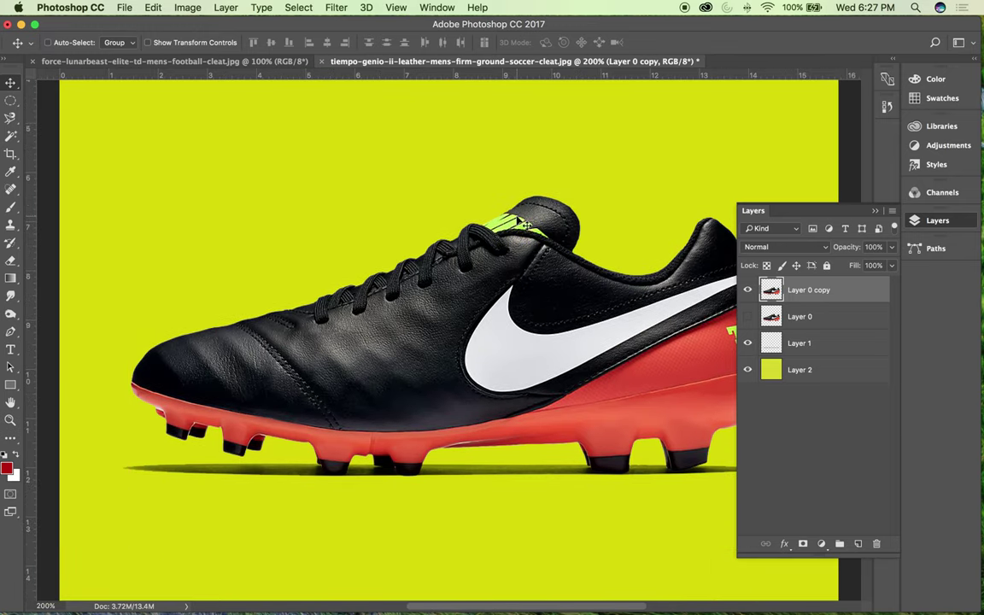
scroll(504, 158, right, 6)
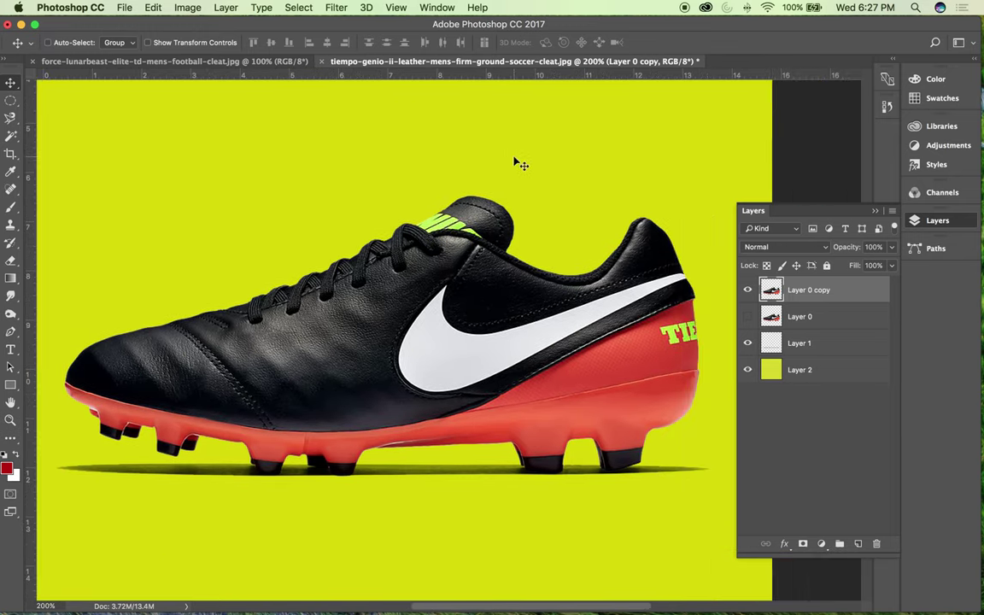
- Open Image > Adjustments > Replace Color and sample the cleat's orange-red sole with the eyedropper
click(185, 7)
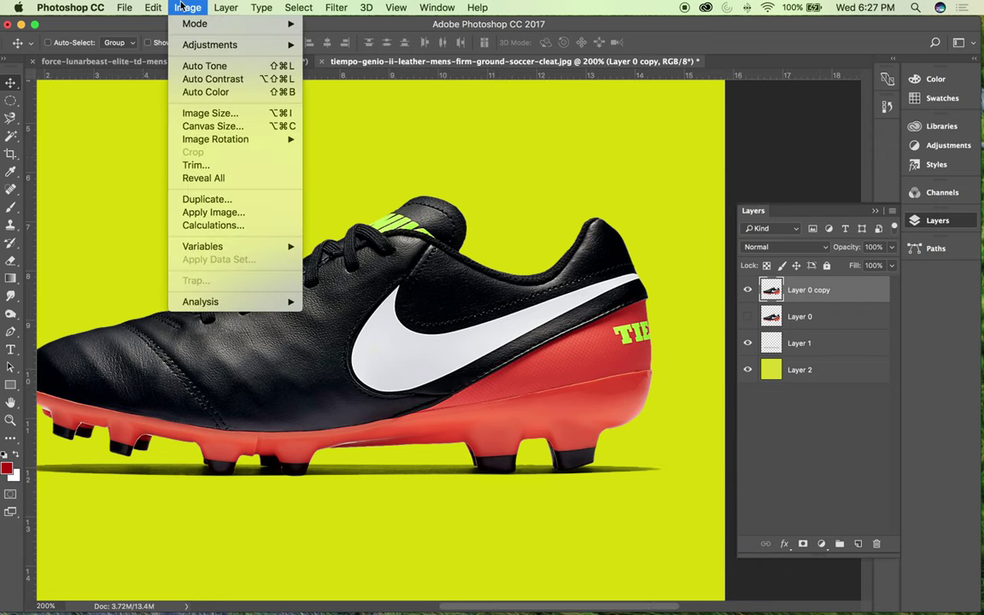
mouse_move(193, 48)
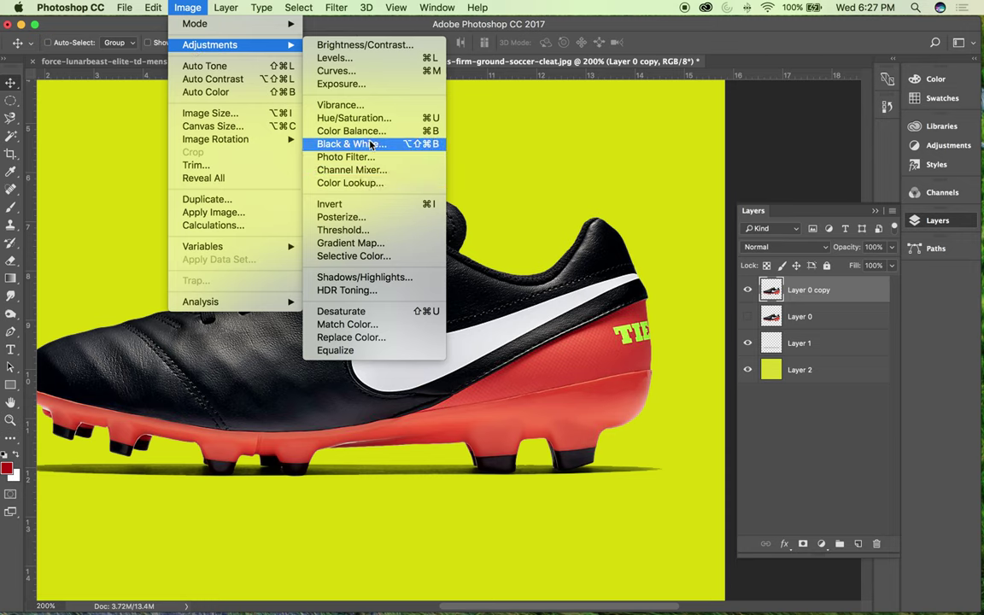
click(358, 336)
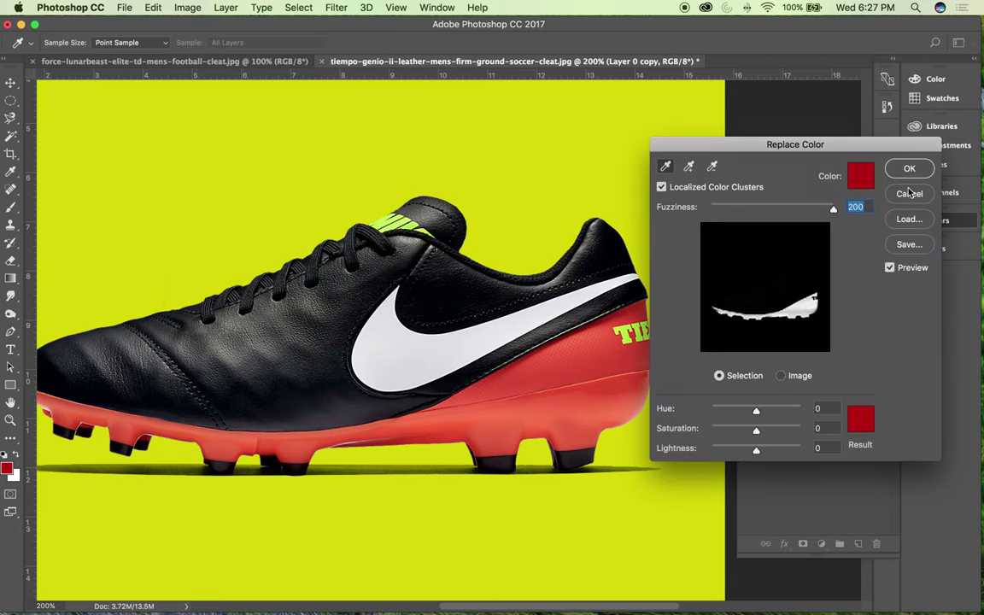
drag(833, 144, 838, 63)
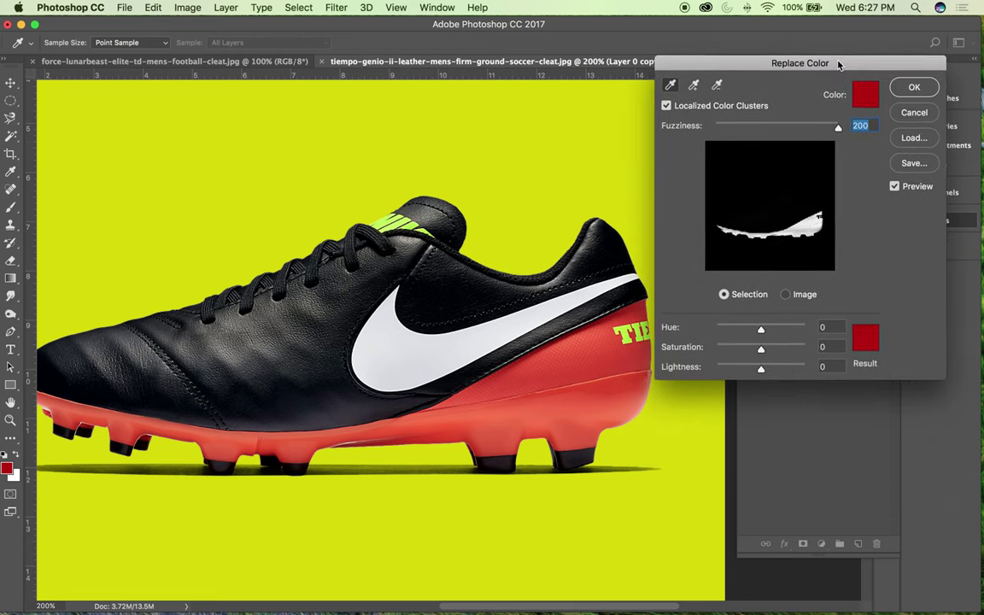
click(535, 373)
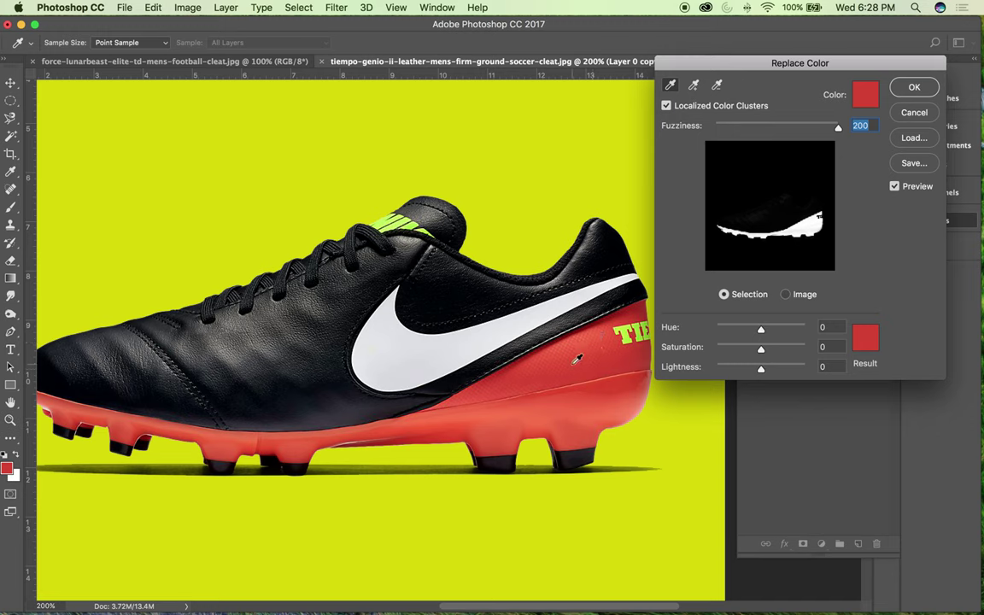
alt+click(555, 357)
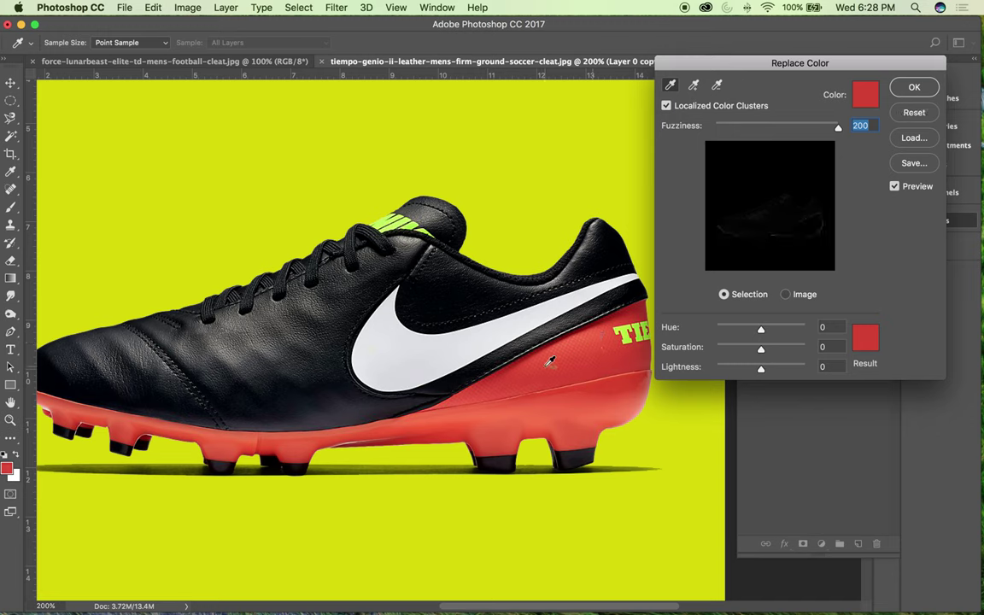
alt+click(558, 364)
click(561, 356)
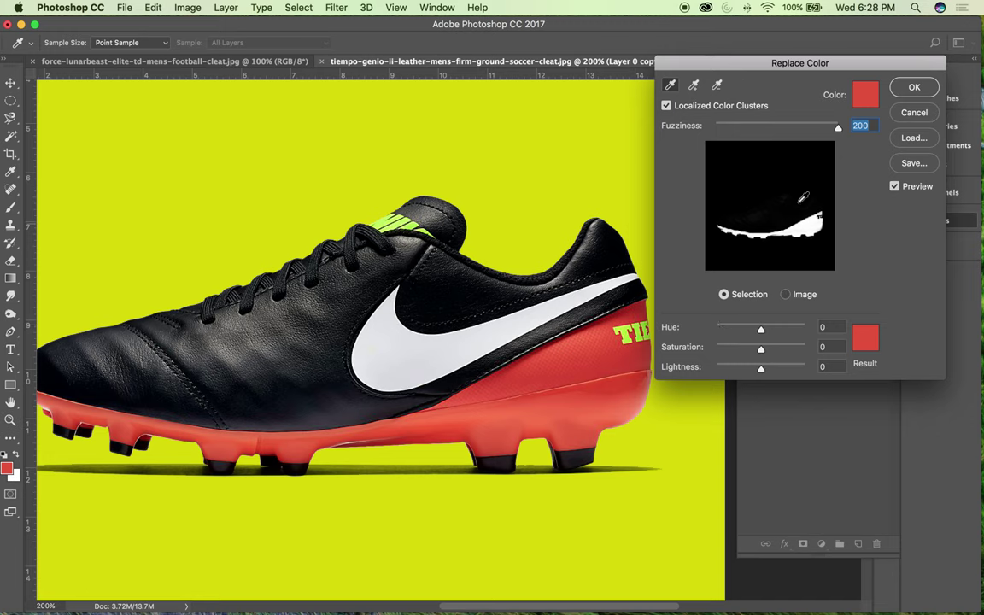
- Drag the Replace Color Fuzziness slider down, then back up to settle at 83
drag(840, 130, 751, 152)
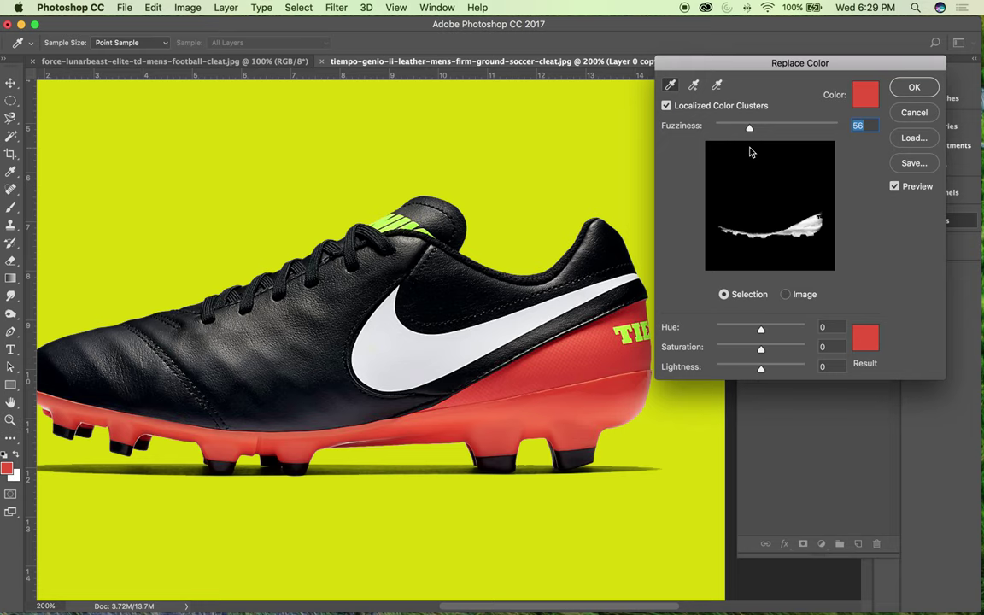
mouse_move(750, 152)
mouse_down()
mouse_move(768, 138)
mouse_move(791, 139)
mouse_move(750, 139)
mouse_up()
drag(750, 129, 765, 128)
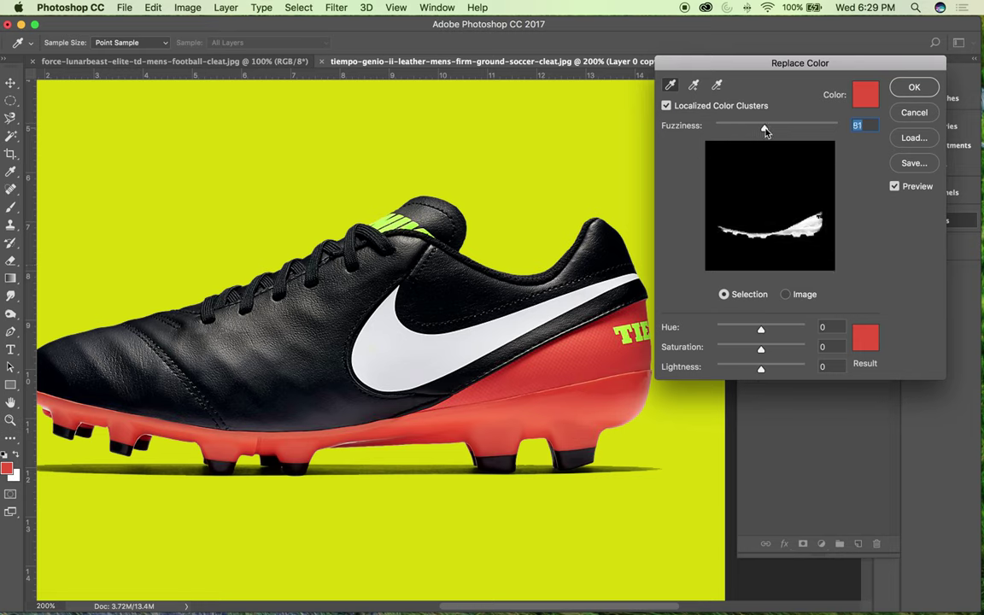
- Set the Replace Color result swatch to cyan
click(866, 340)
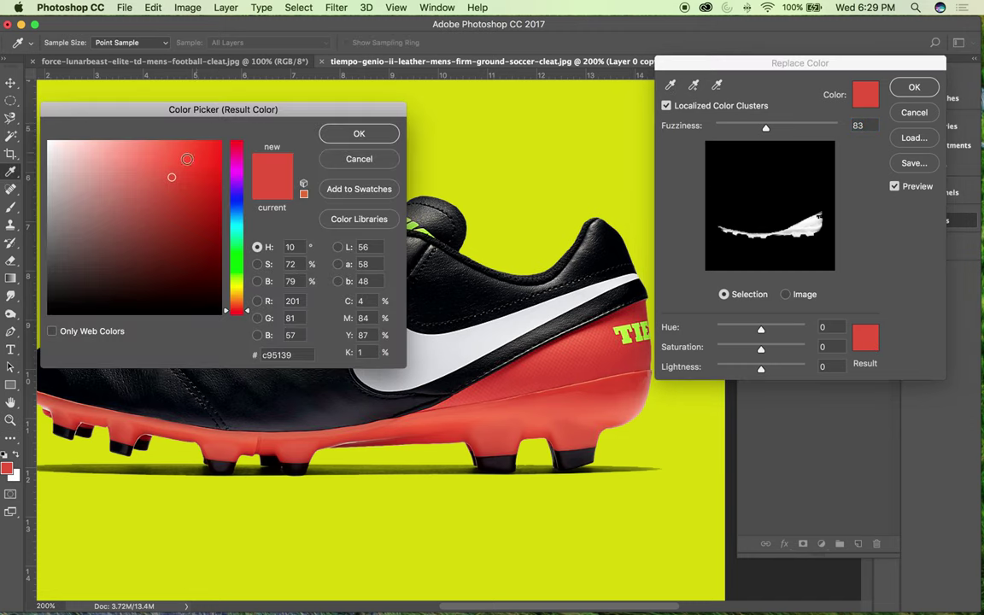
drag(239, 276, 236, 264)
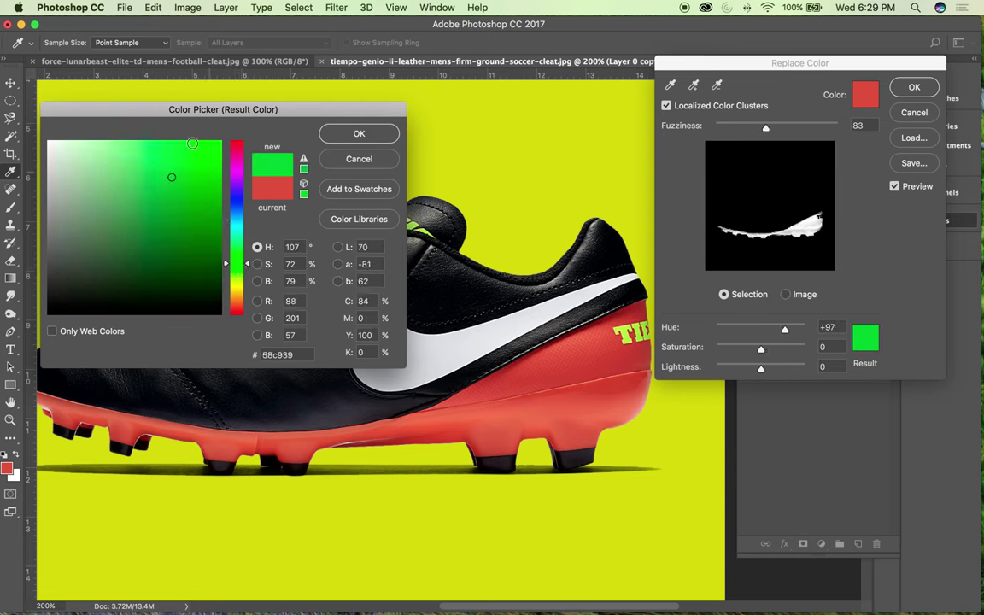
click(191, 159)
mouse_move(192, 159)
mouse_down()
mouse_move(175, 161)
mouse_move(207, 158)
mouse_move(192, 143)
mouse_move(157, 145)
mouse_up()
click(237, 231)
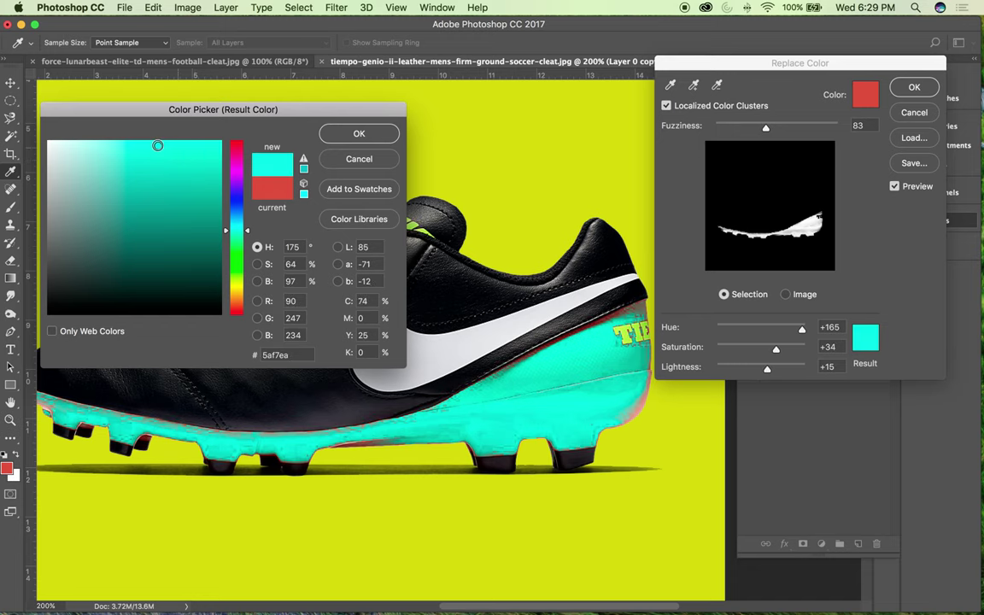
click(358, 134)
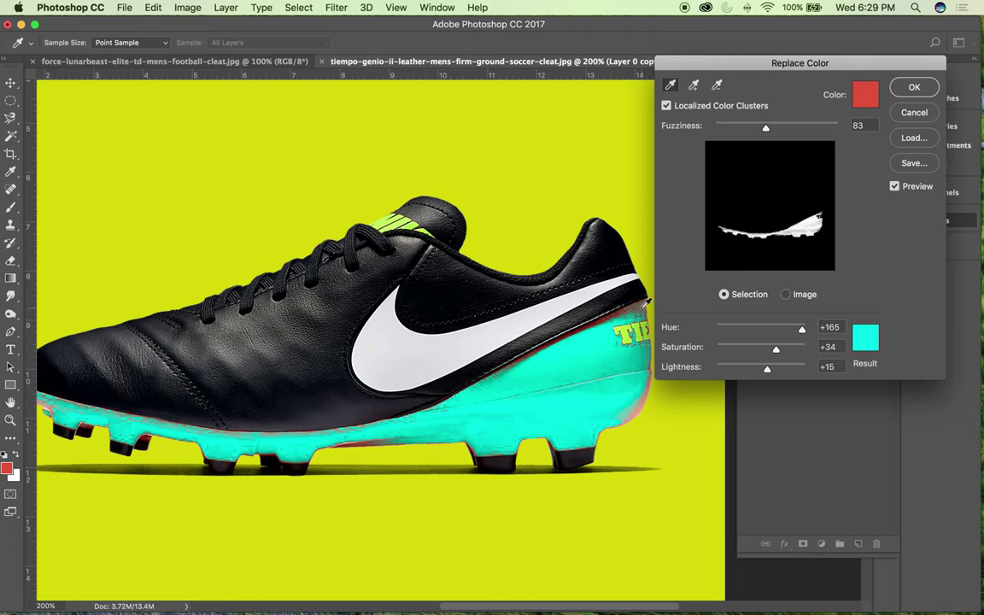
- Raise Fuzziness to 200 and resample the sole and heel edge so the whole sole turns turquoise
click(766, 129)
drag(770, 129, 823, 138)
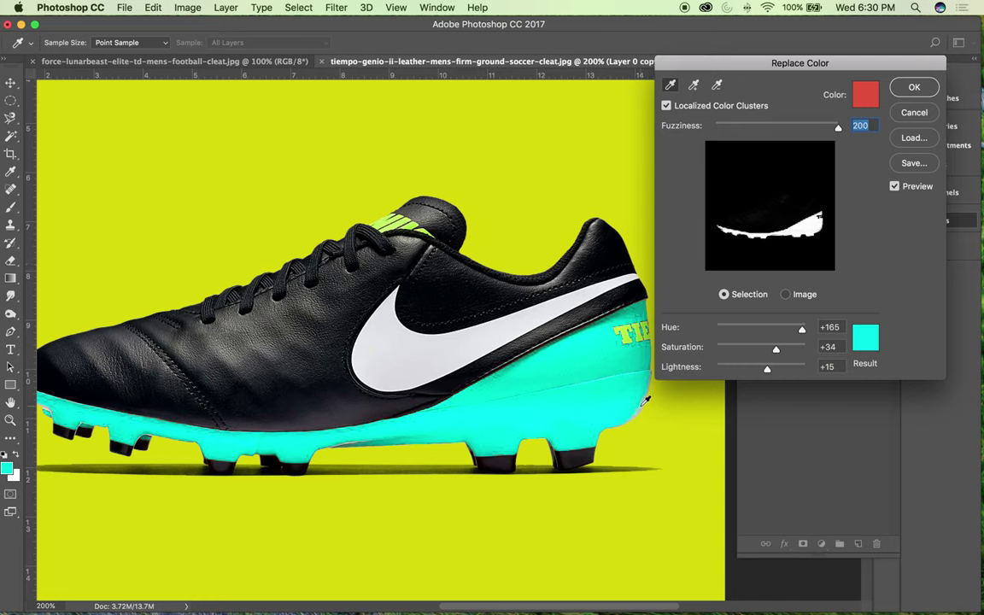
click(645, 407)
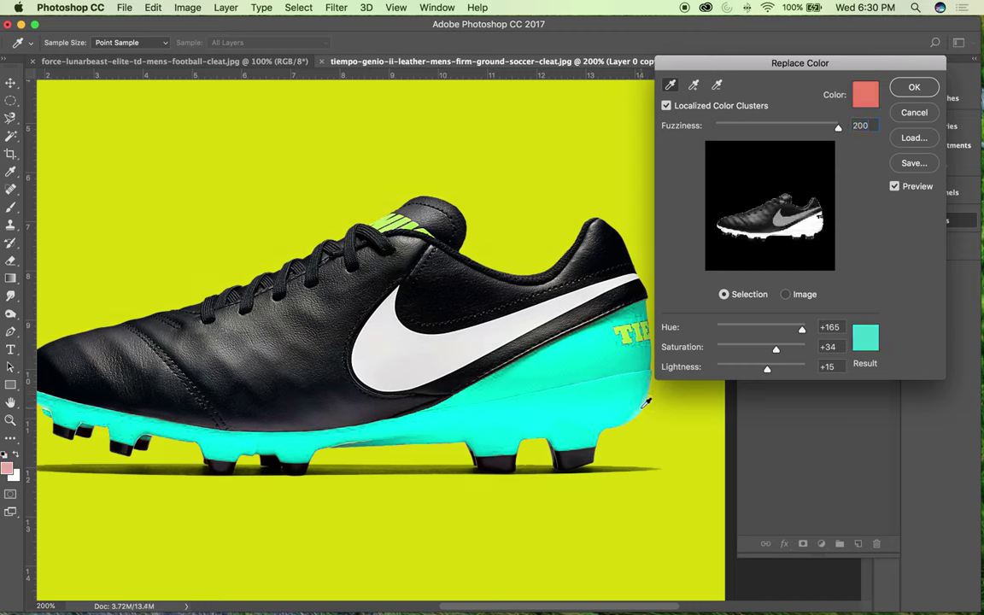
click(623, 393)
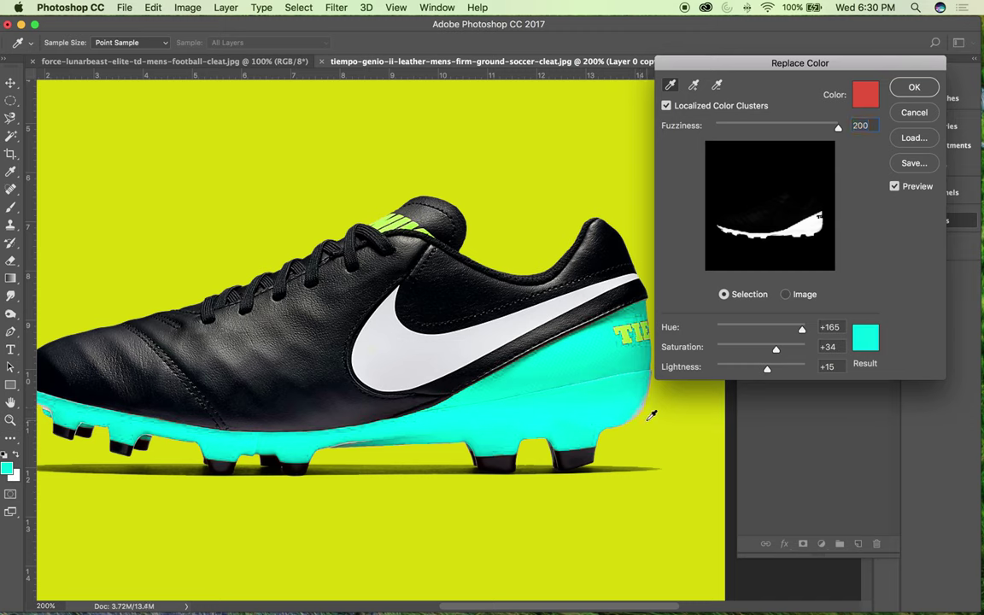
key(super+equal)
key(super+equal)
key(super+equal)
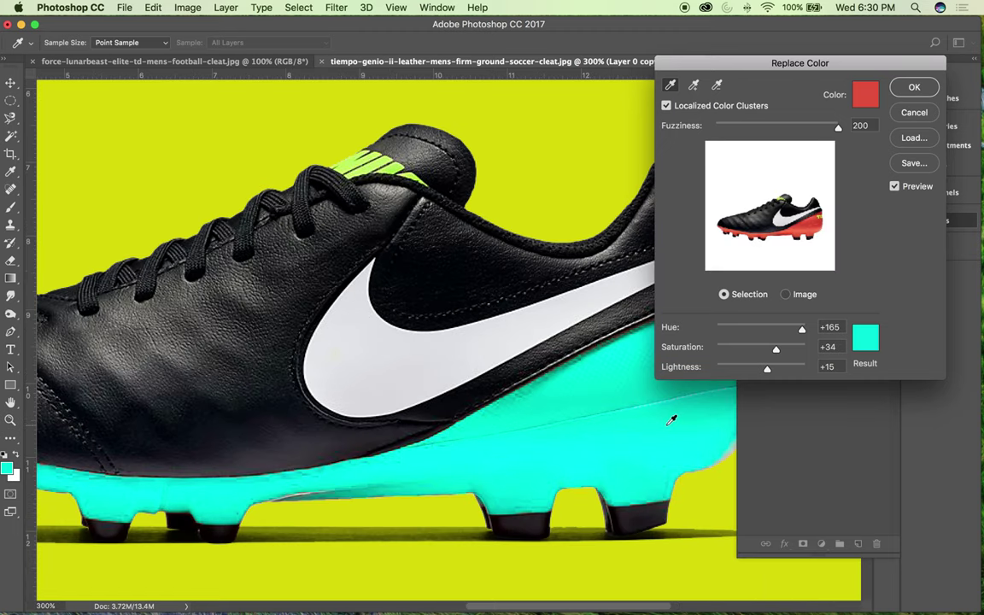
scroll(593, 413, down, 10)
scroll(593, 413, right, 10)
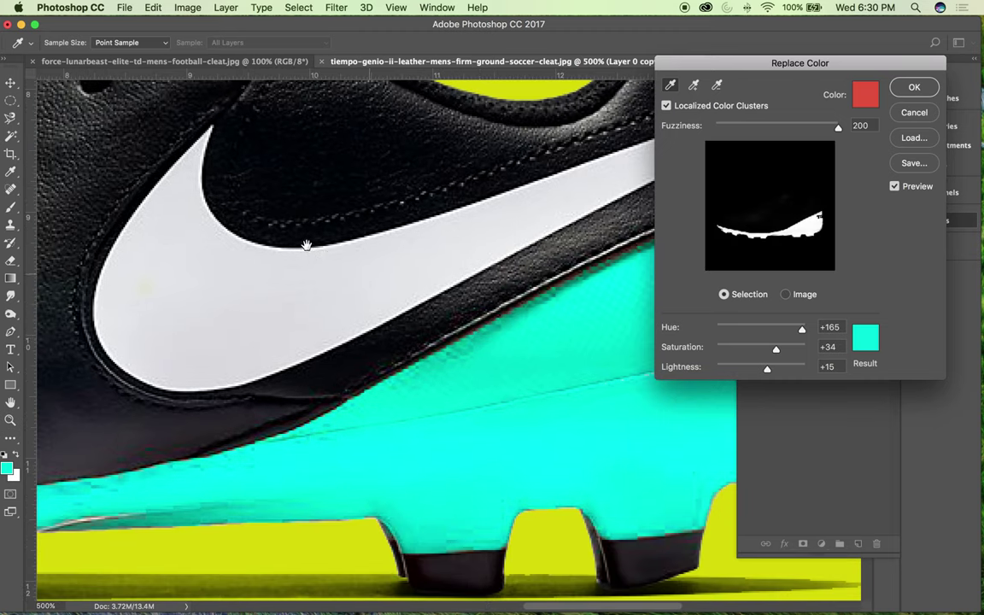
scroll(389, 217, right, 2)
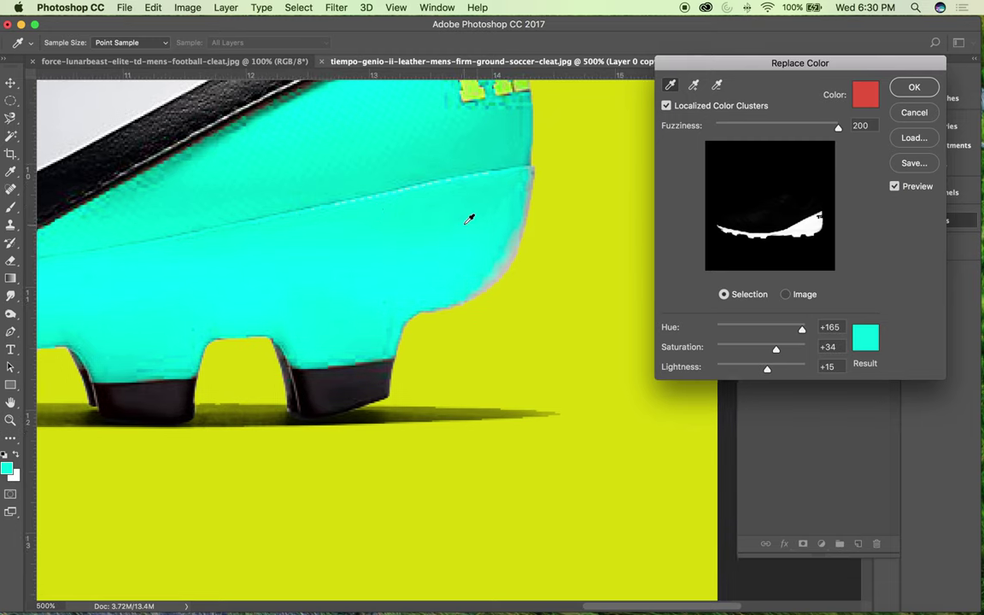
click(513, 260)
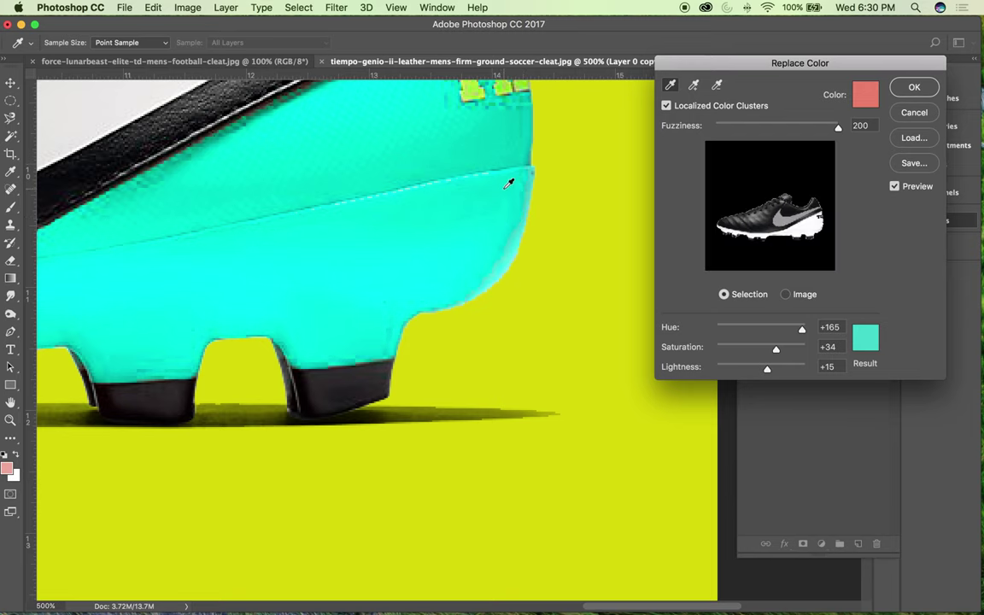
key(super+minus)
key(super+minus)
key(super+minus)
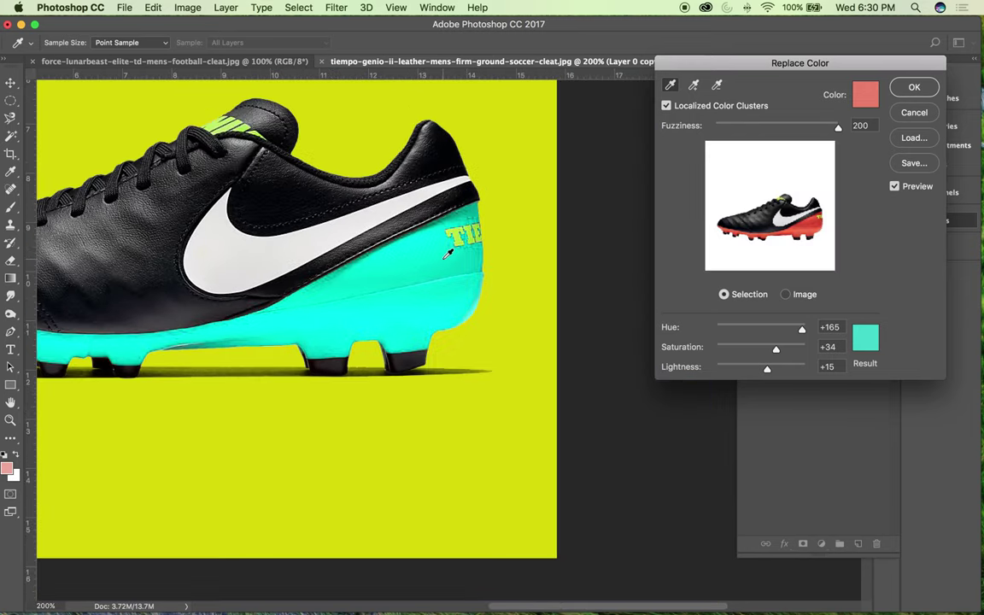
key(super+minus)
key(super+plus)
key(super+plus)
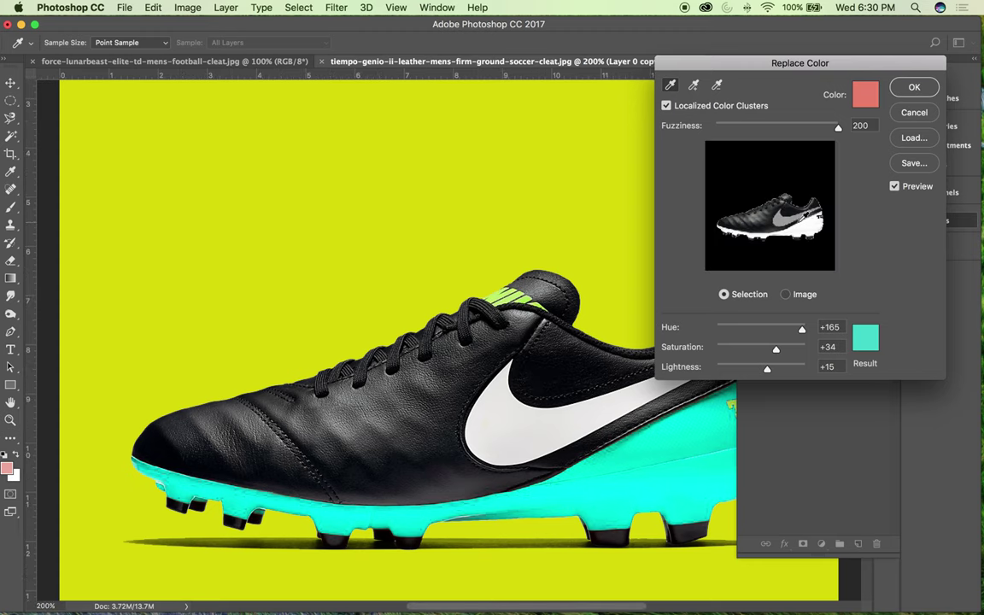
scroll(398, 239, right, 5)
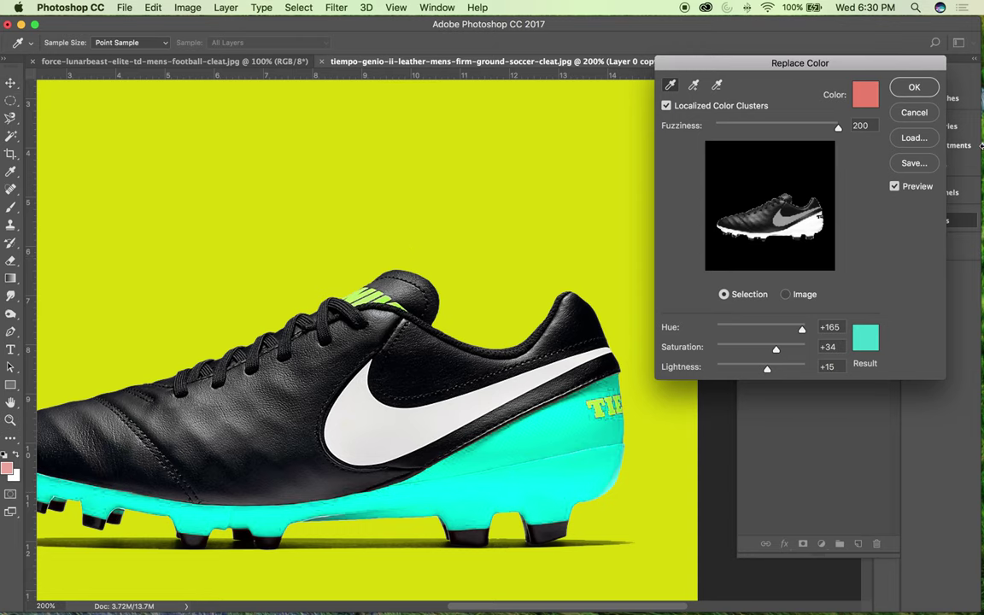
- Apply the cyan sole recolour and toggle the copy's visibility to compare it with the red original
click(910, 86)
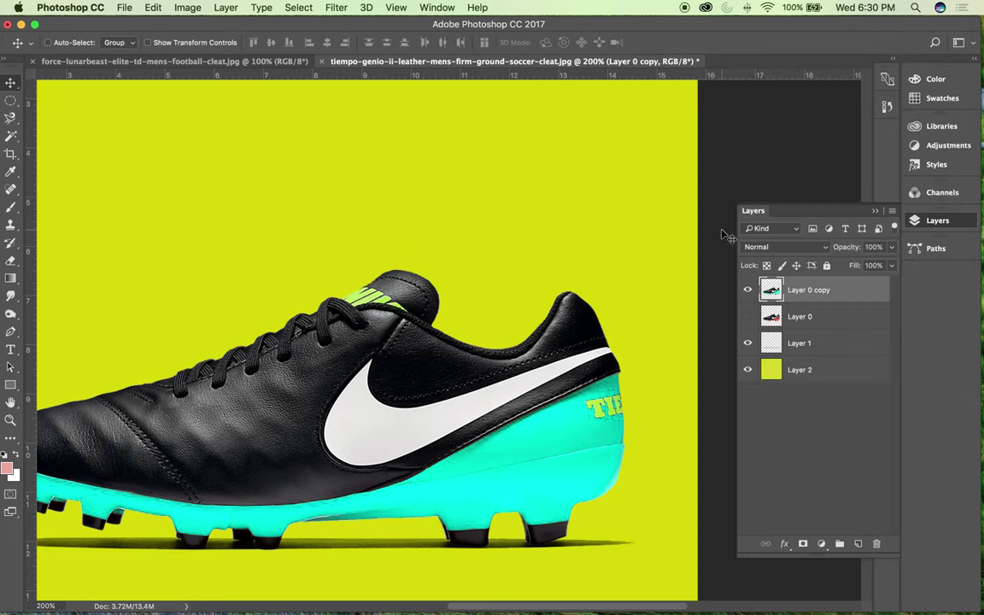
key(super+0)
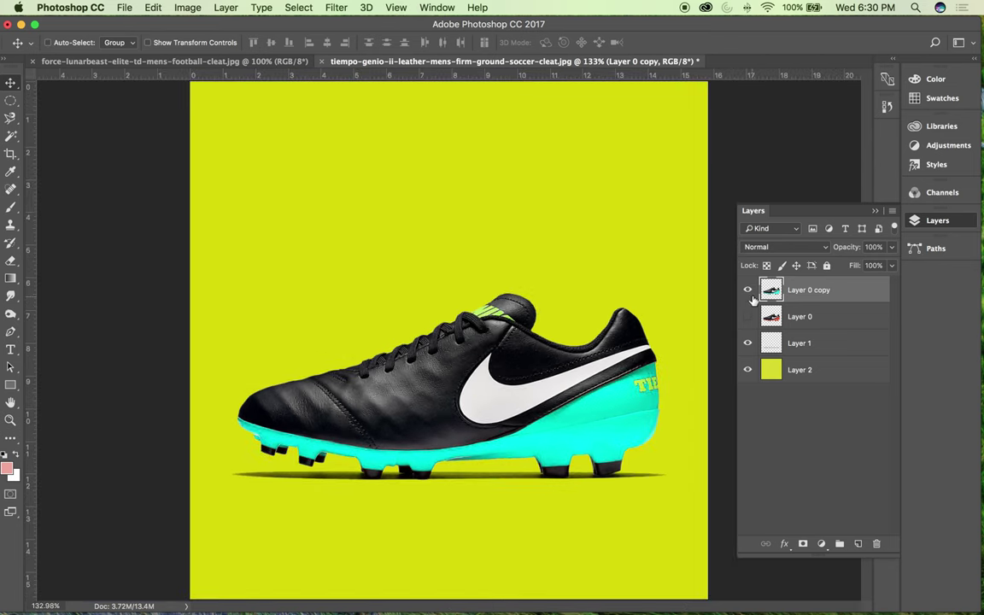
click(748, 316)
click(748, 290)
click(748, 291)
click(749, 291)
click(749, 291)
click(748, 290)
click(748, 290)
click(749, 290)
click(748, 291)
click(748, 290)
click(749, 291)
click(749, 290)
click(749, 290)
- Duplicate Layer 0 into Layer 0 copy 2 and zoom to 300% on the heel
click(778, 318)
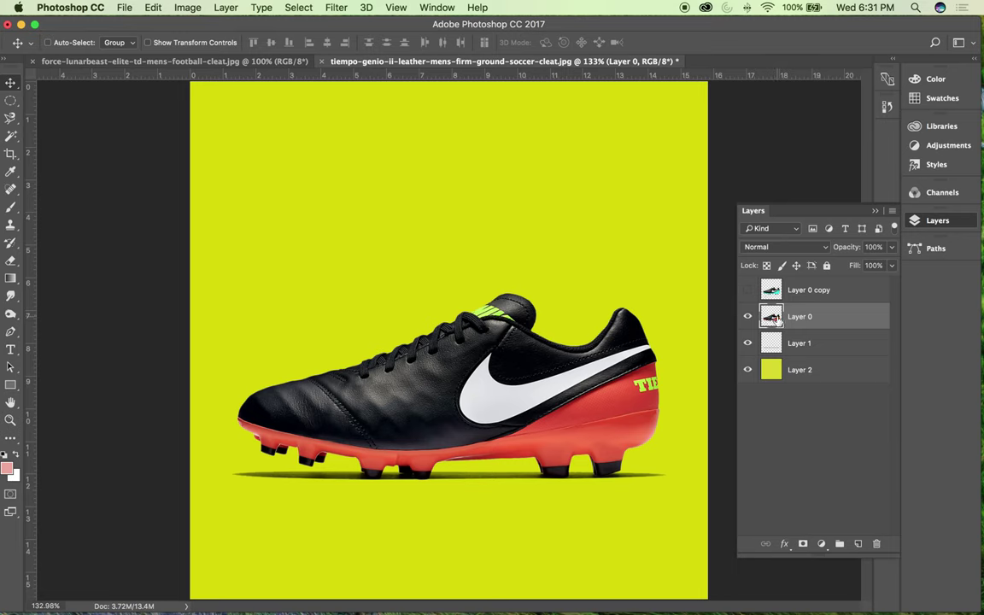
drag(776, 318, 777, 284)
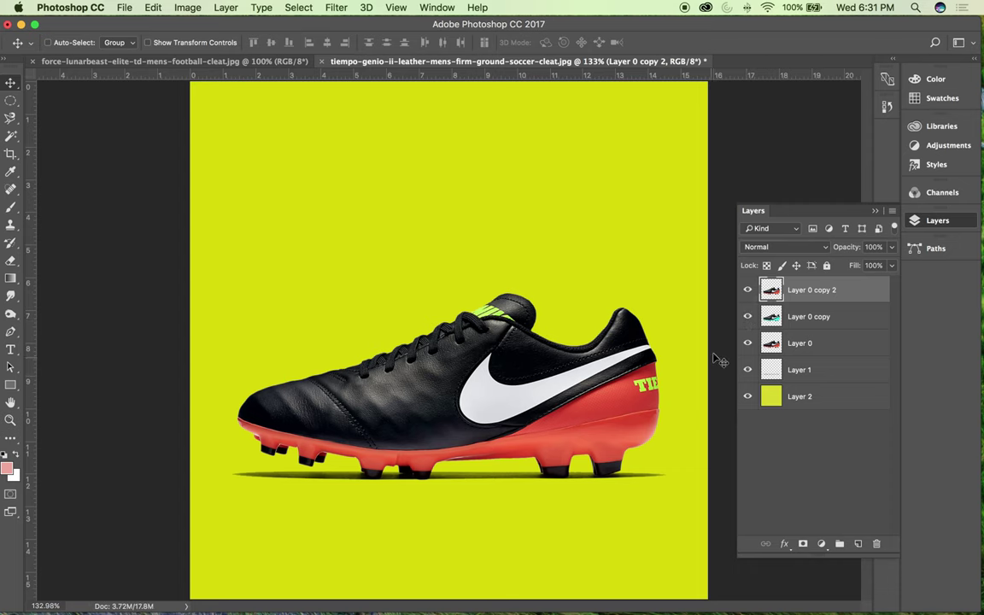
key(super+equal)
drag(557, 230, 459, 231)
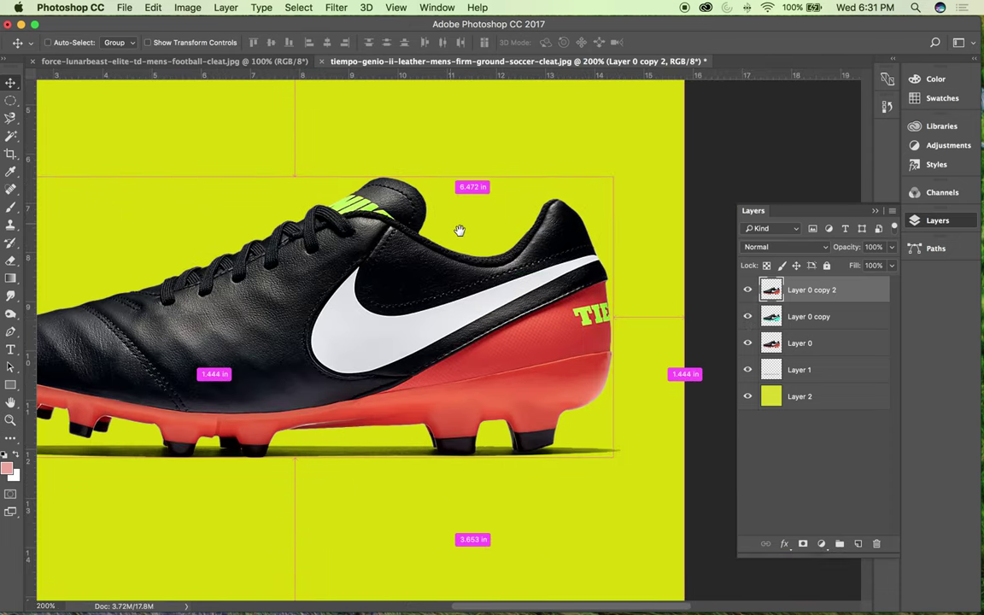
key(super+equal)
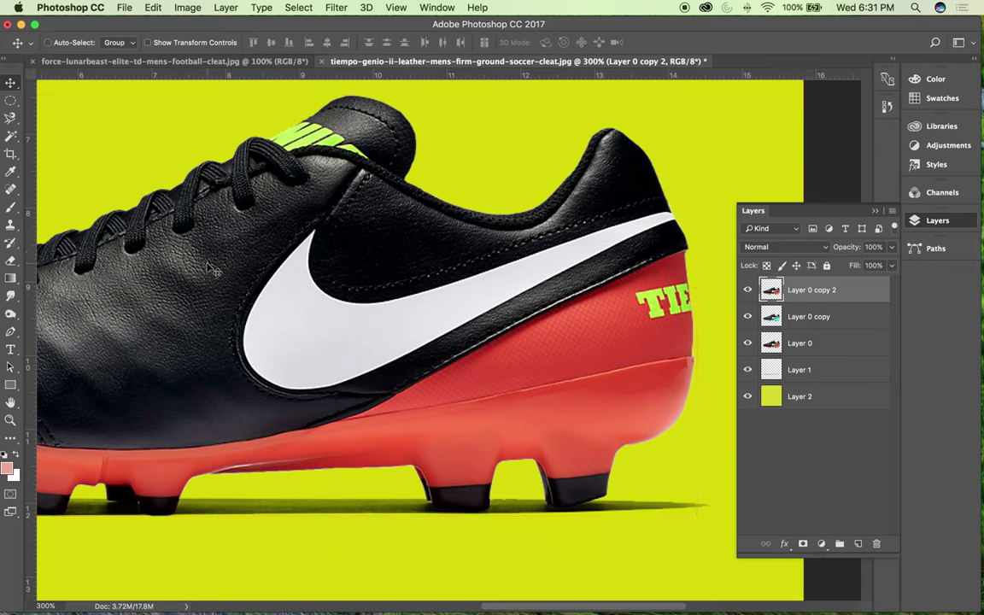
- Switch to a colour-based selection tool and zoom in on the heel edge
click(11, 136)
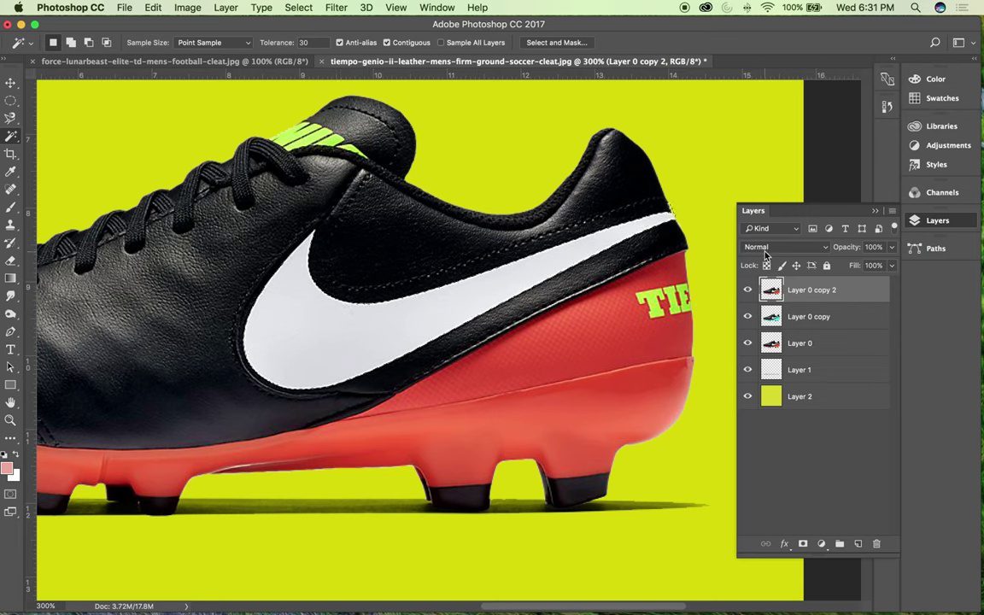
key(super+h)
key(super+plus)
key(super+plus)
key(super+plus)
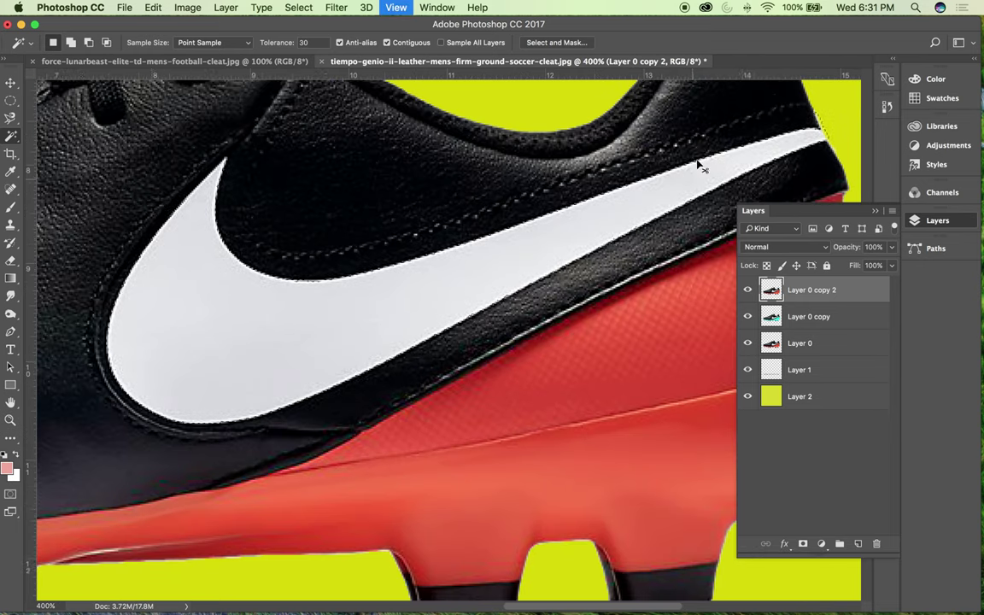
drag(715, 126, 323, 347)
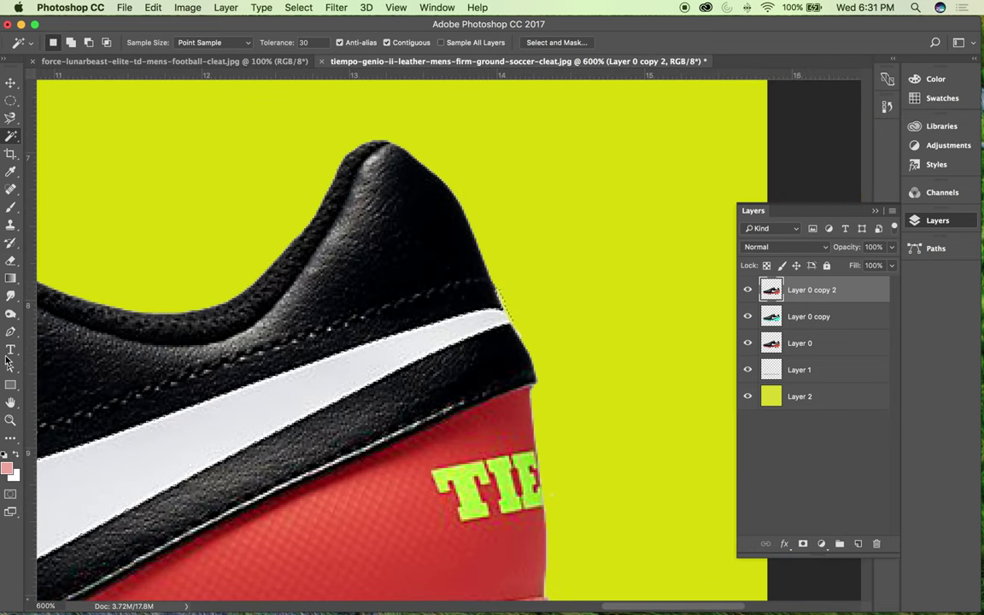
- In Quick Mask, paint over the yellow heel sliver with a 9 px brush, then return to the selection
click(11, 496)
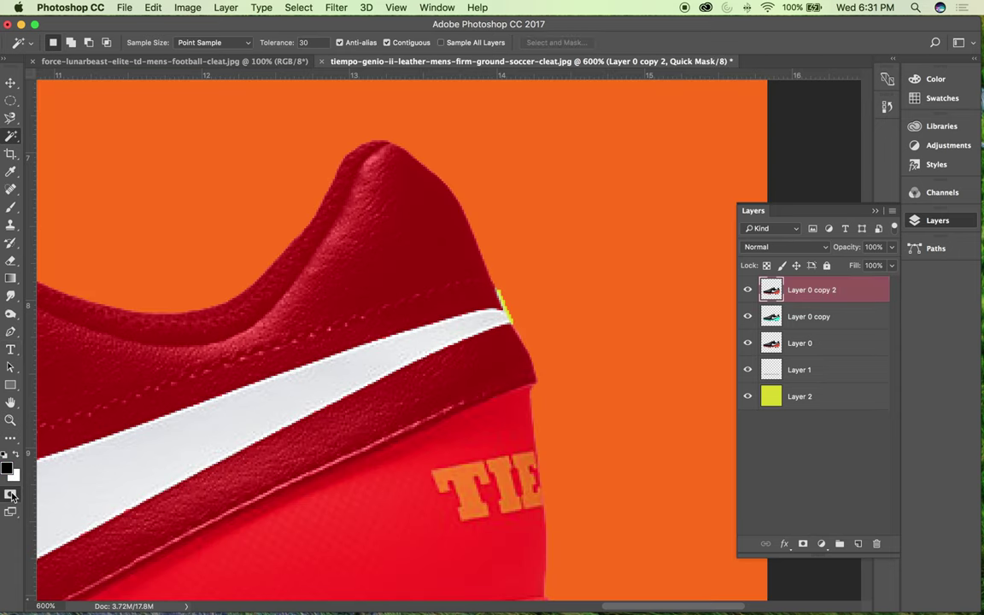
key(e)
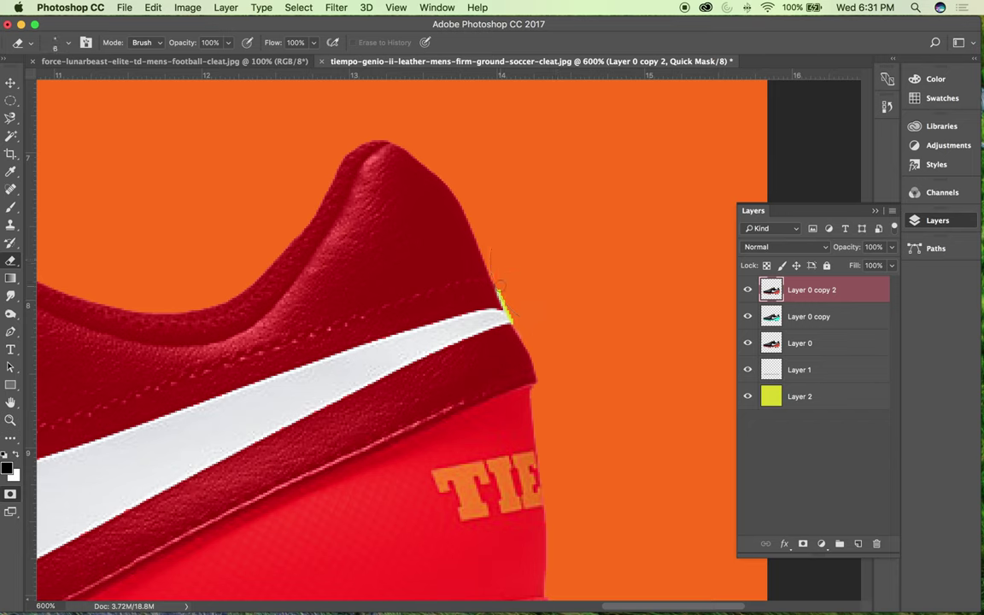
key(b)
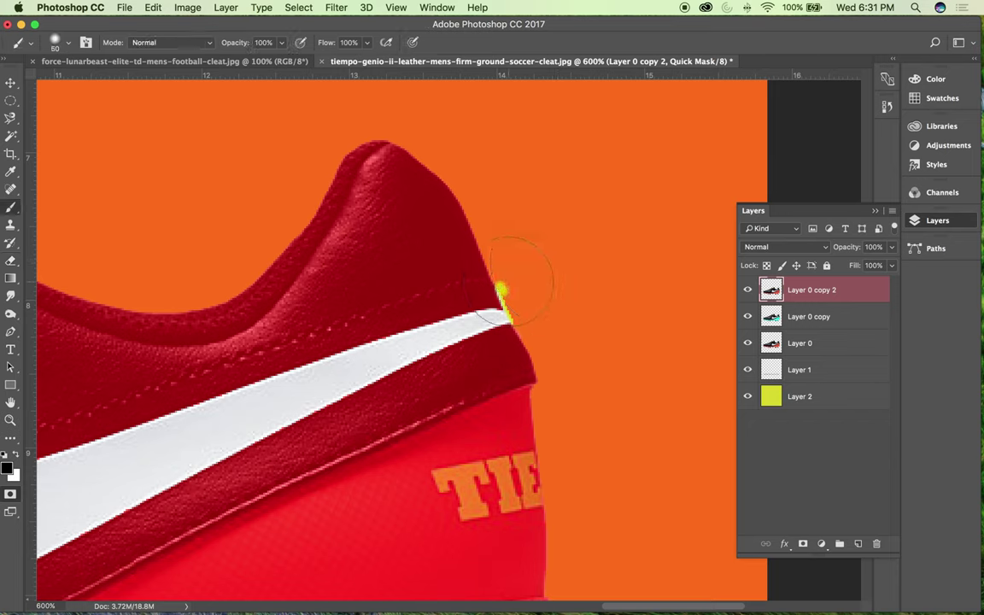
key(bracketleft)
key(bracketleft)
key(bracketleft)
key(bracketleft)
key(bracketleft)
drag(502, 285, 515, 317)
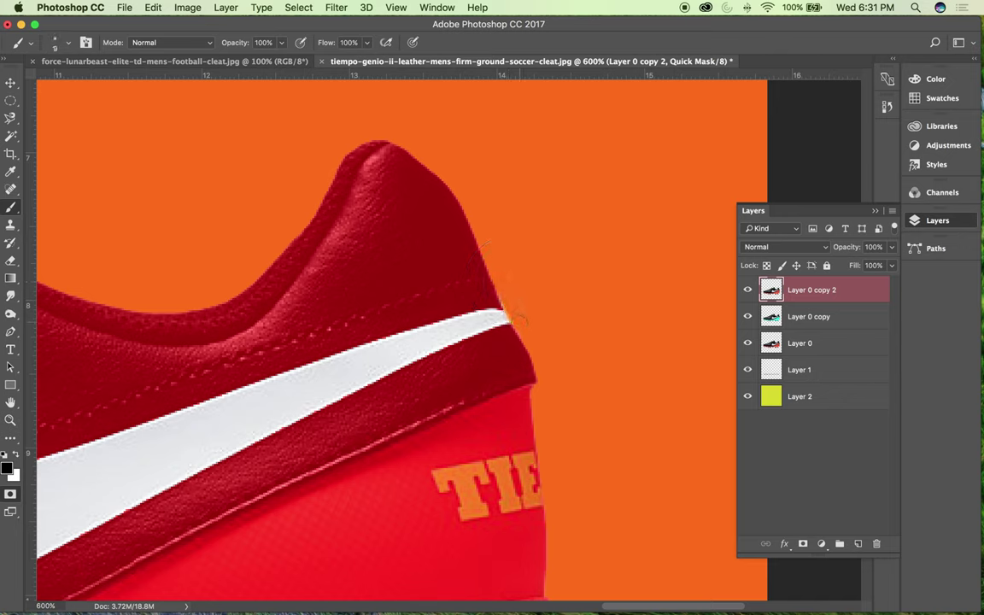
key(q)
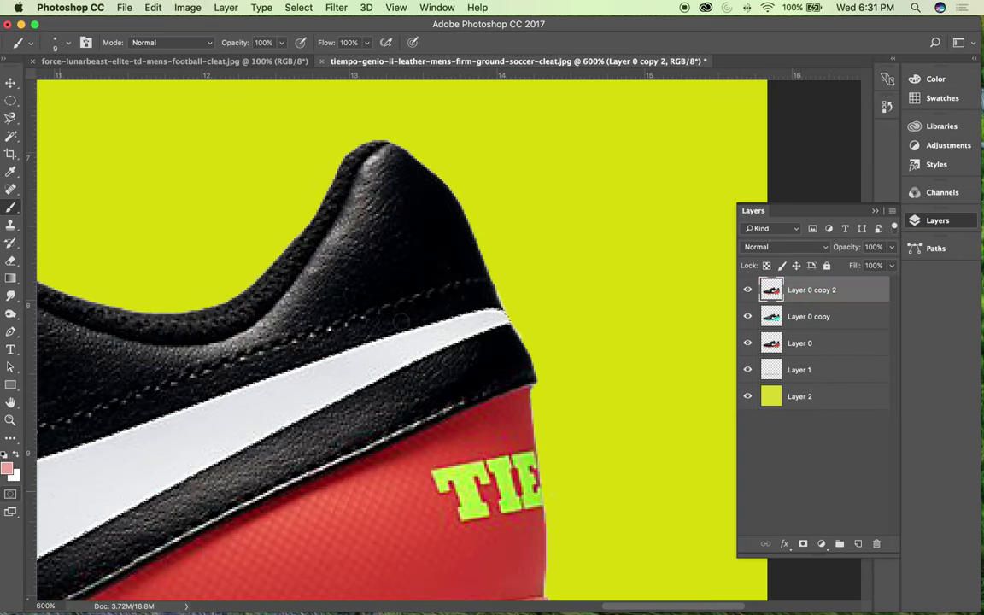
key(super+minus)
key(super+minus)
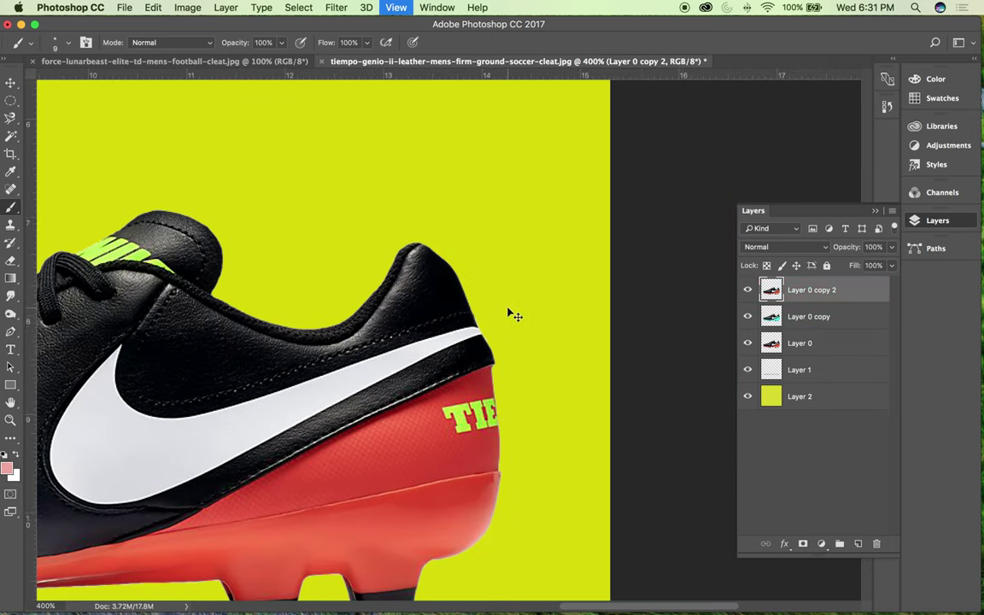
key(super+minus)
key(super+minus)
- Colorize the swoosh green with Hue/Saturation: Hue 128, Saturation 83, Lightness -50
click(188, 7)
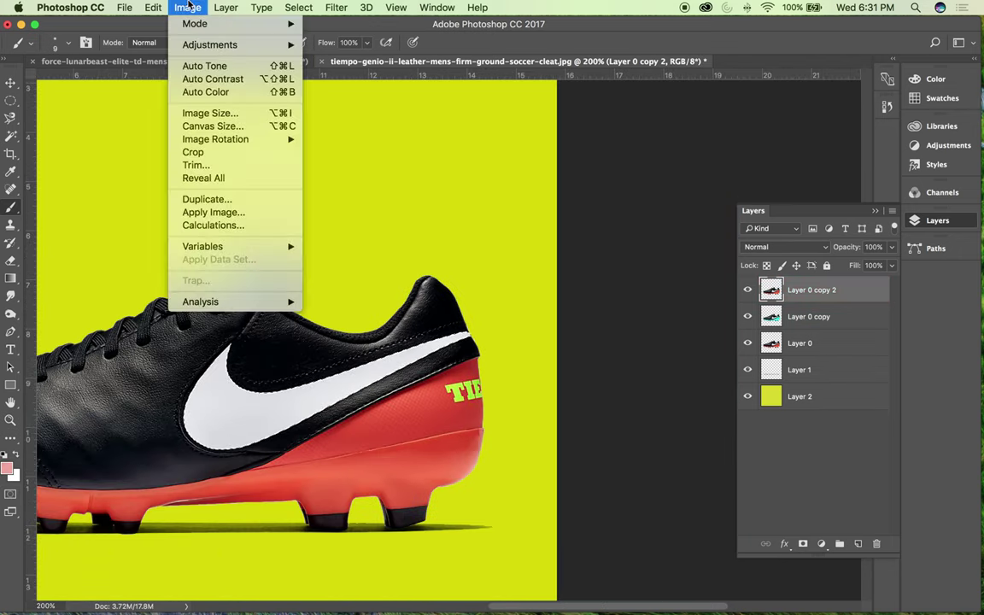
mouse_move(188, 44)
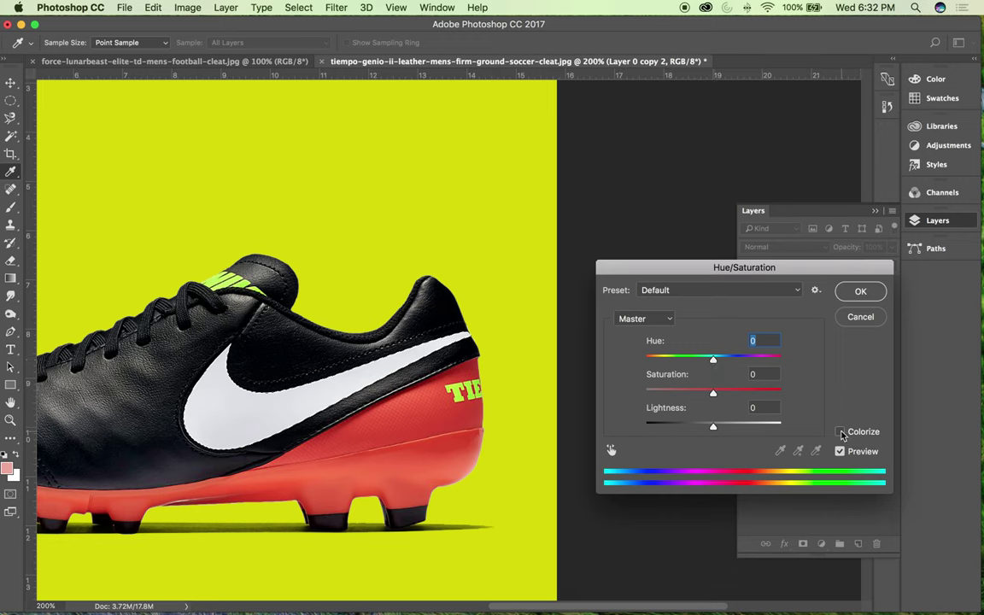
click(841, 433)
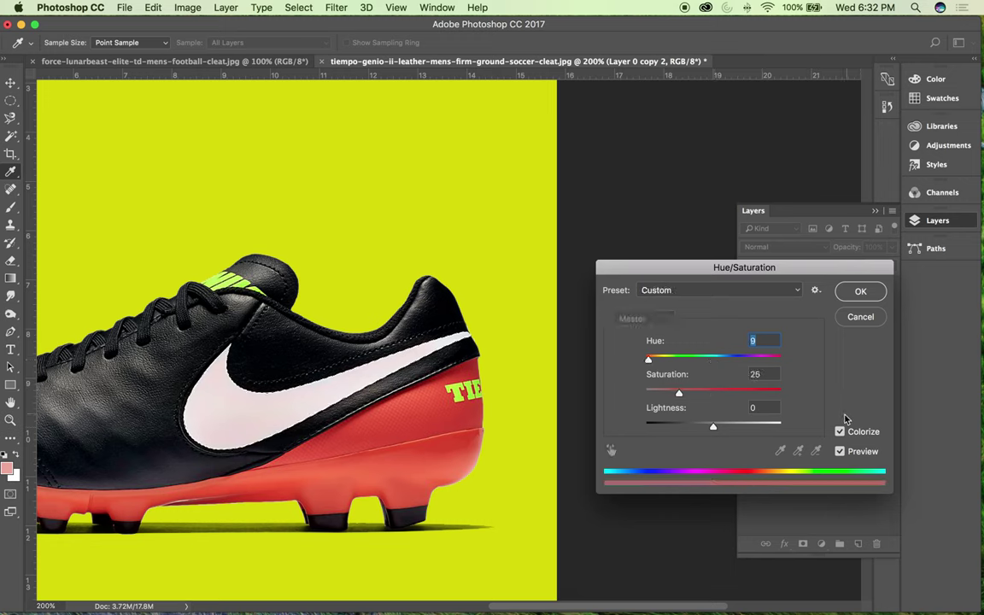
drag(679, 392, 750, 396)
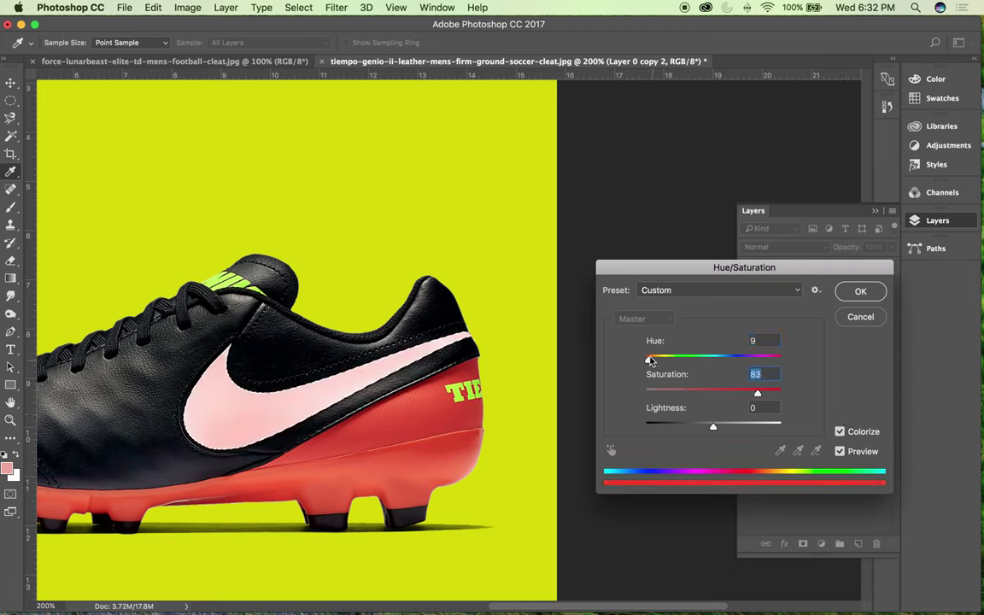
drag(714, 429, 680, 434)
drag(649, 359, 693, 364)
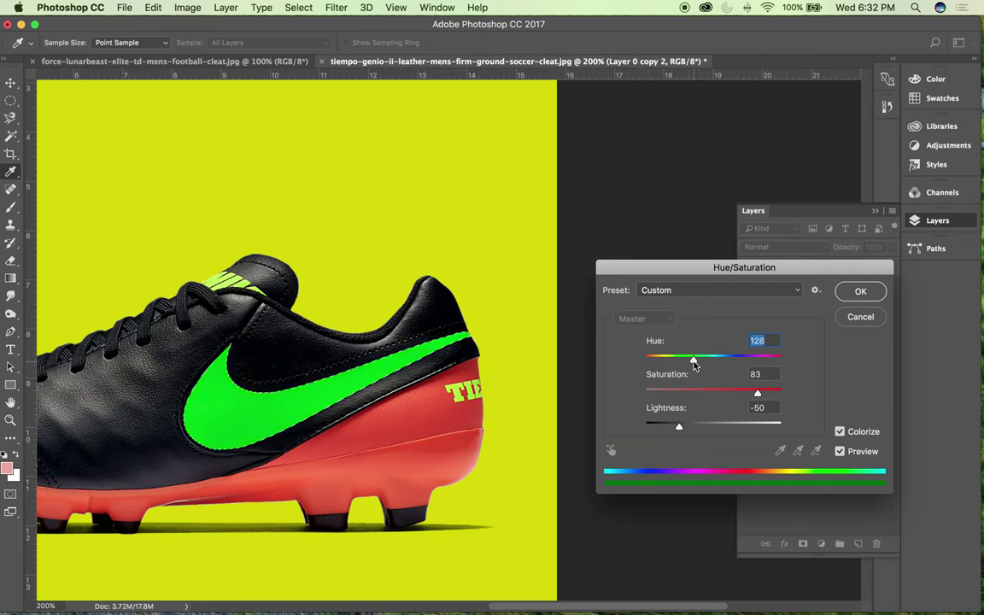
click(860, 292)
key(b)
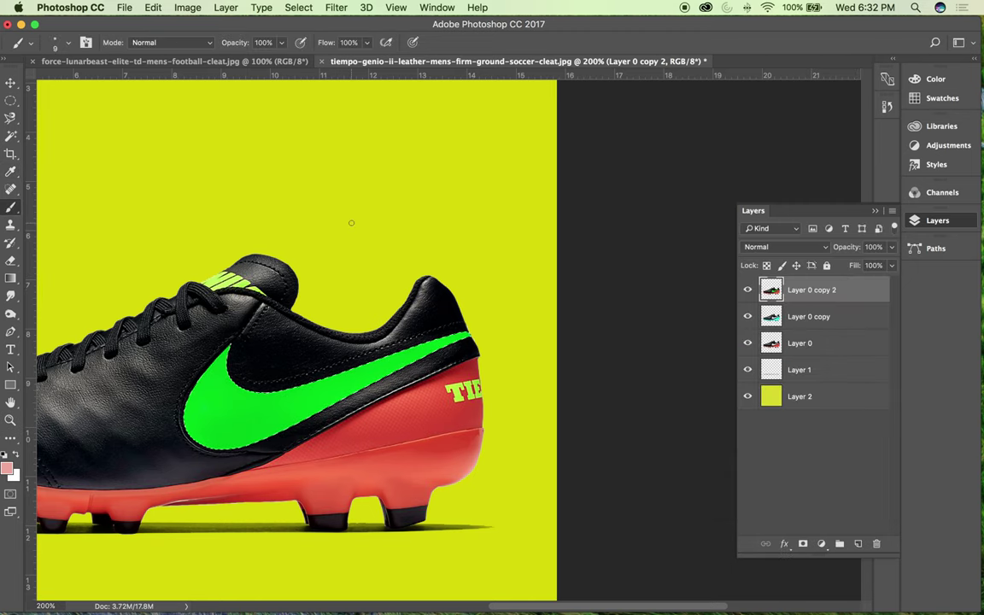
key(v)
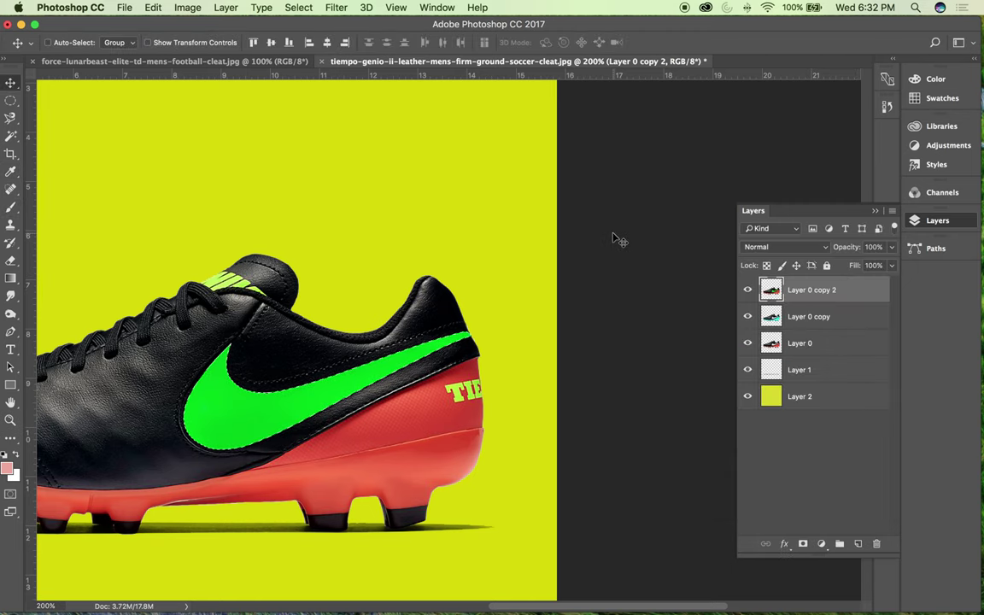
- In Image > Adjustments > Replace Color, sample the red sole of the green-swoosh copy
key(super+1)
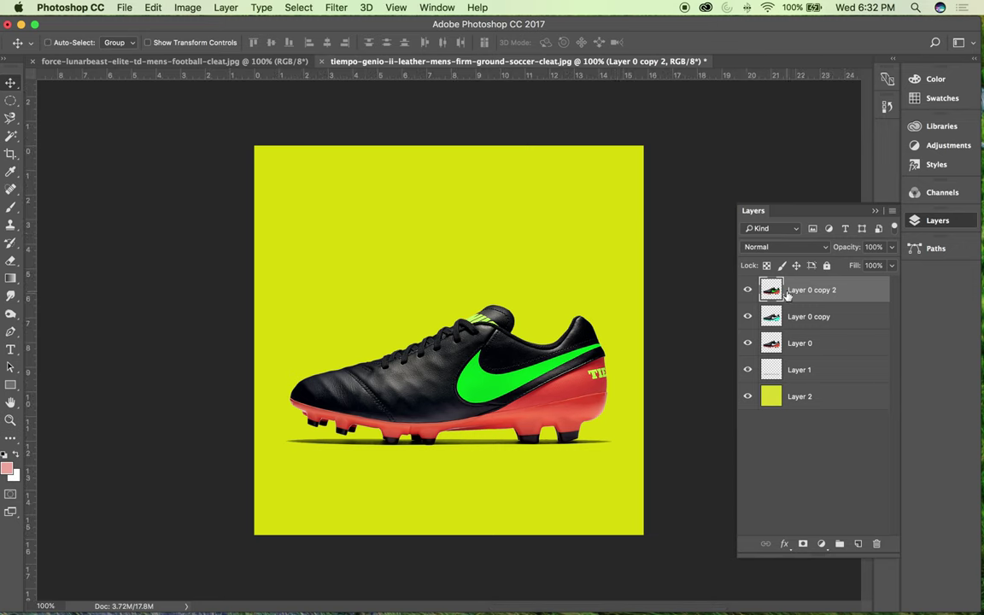
click(175, 7)
mouse_move(210, 47)
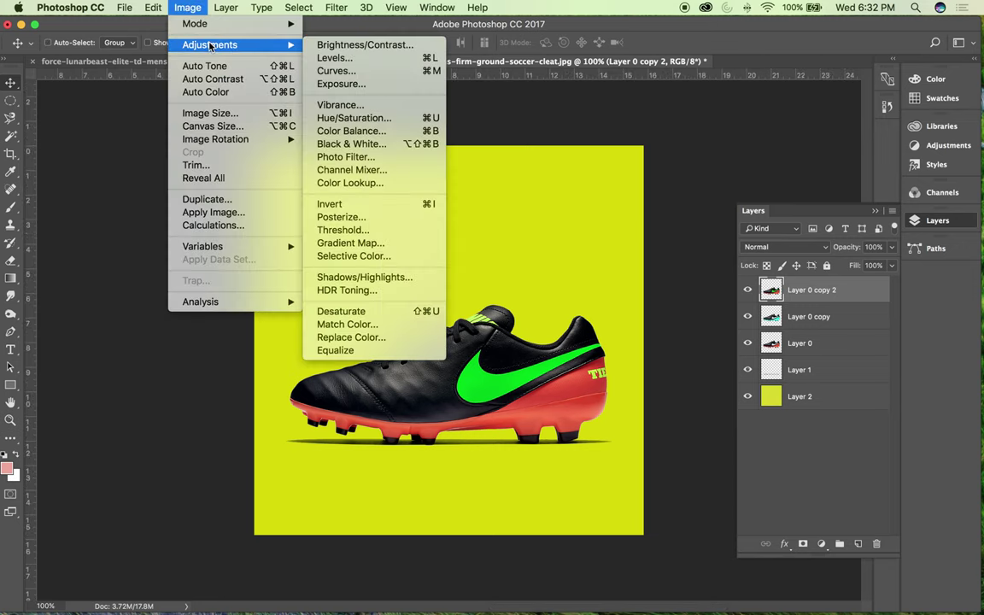
click(369, 337)
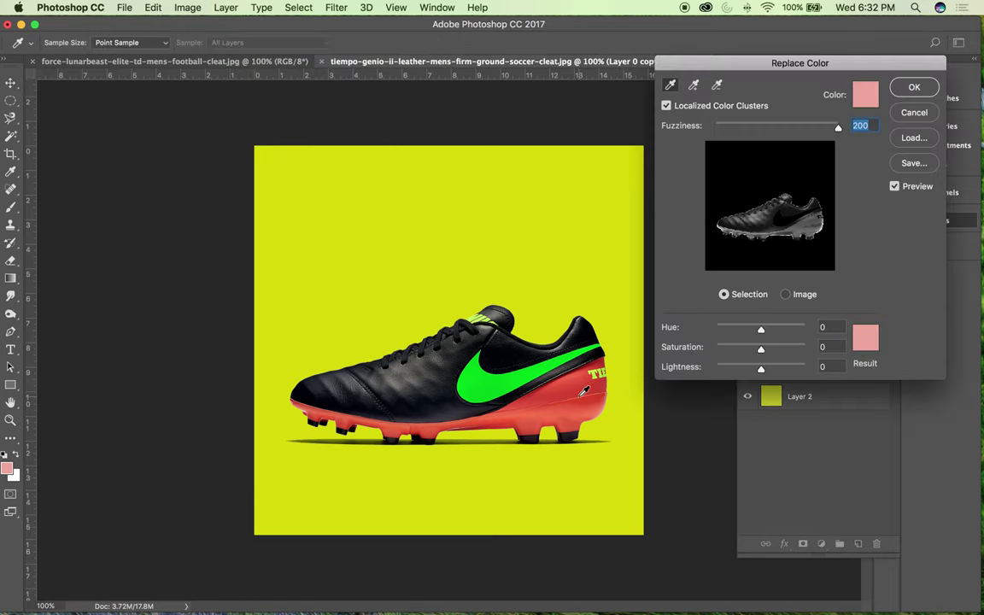
click(578, 388)
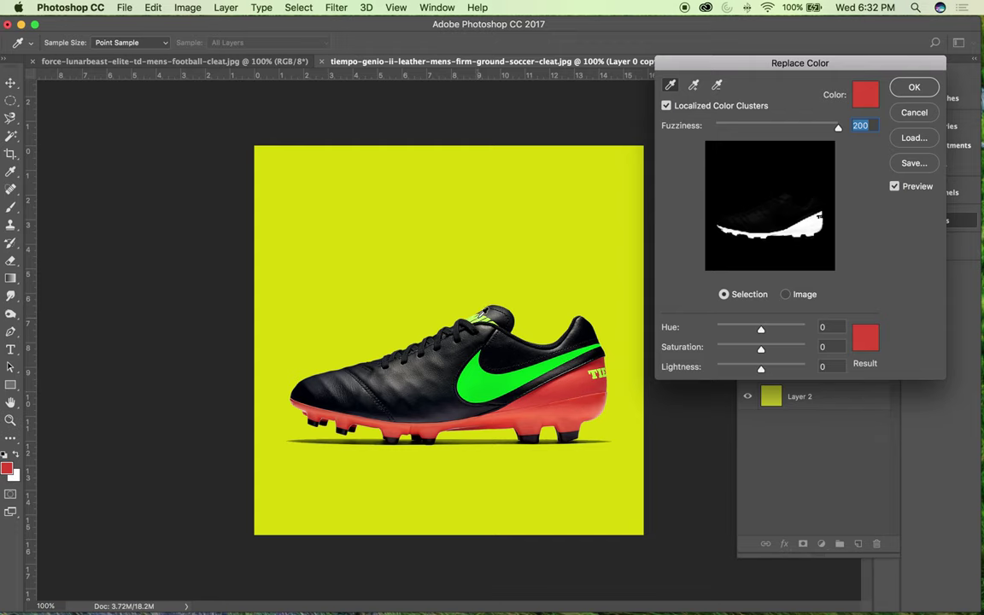
click(483, 317)
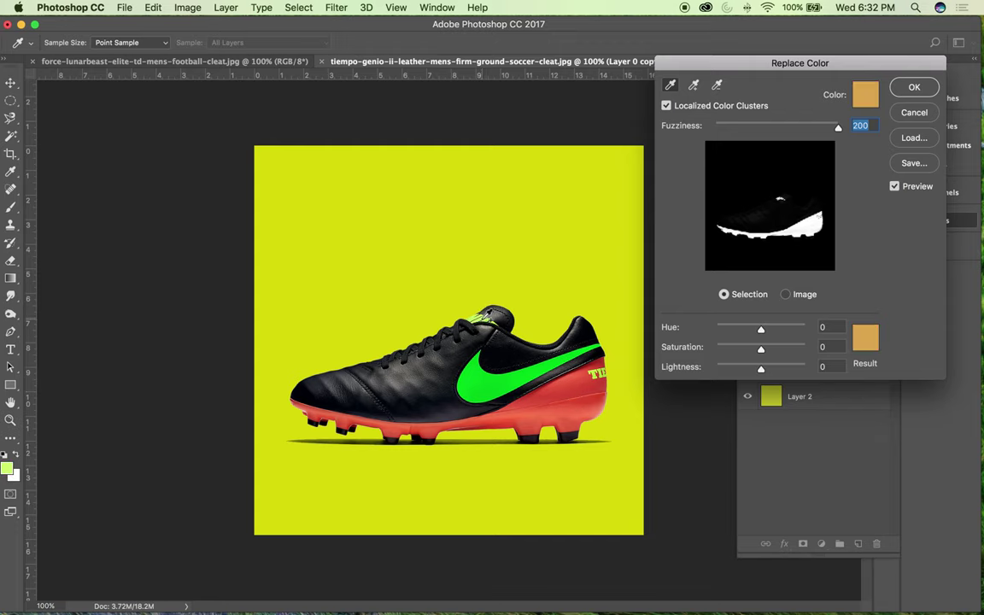
key(super+equal)
key(super+equal)
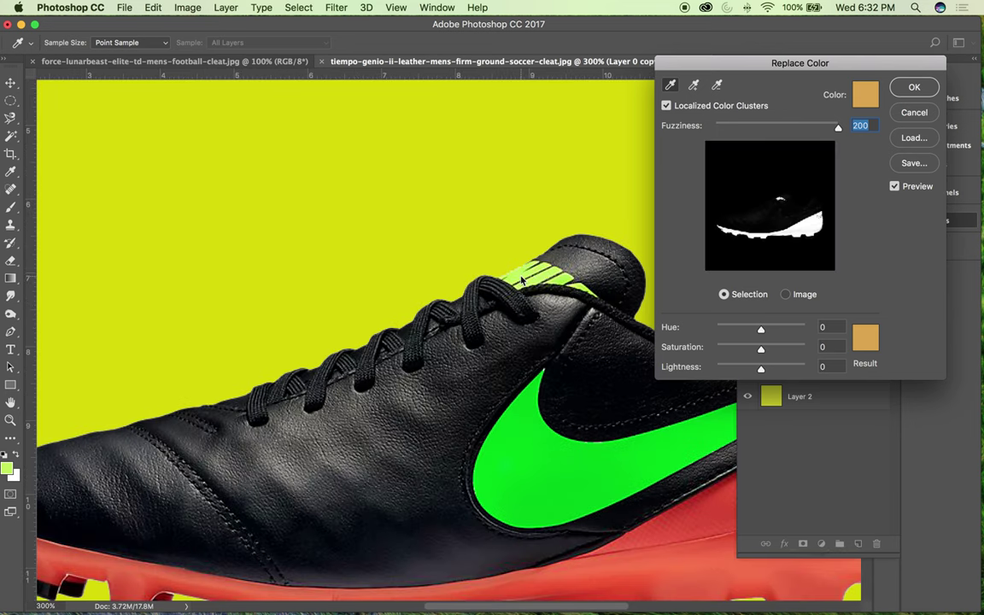
key(super+minus)
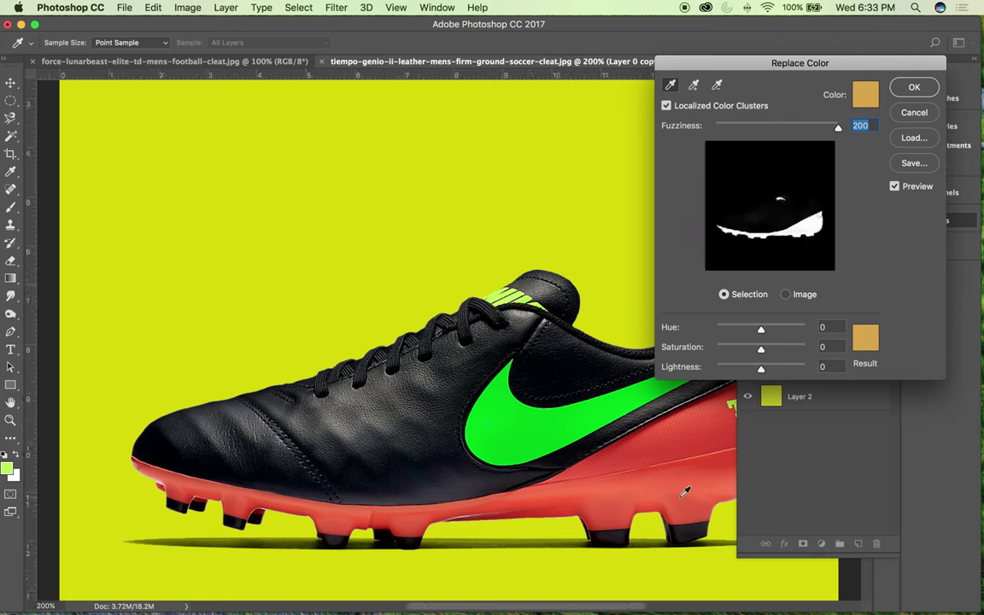
click(688, 481)
- Set the replacement colour to magenta and apply it, turning the sole purple
click(858, 335)
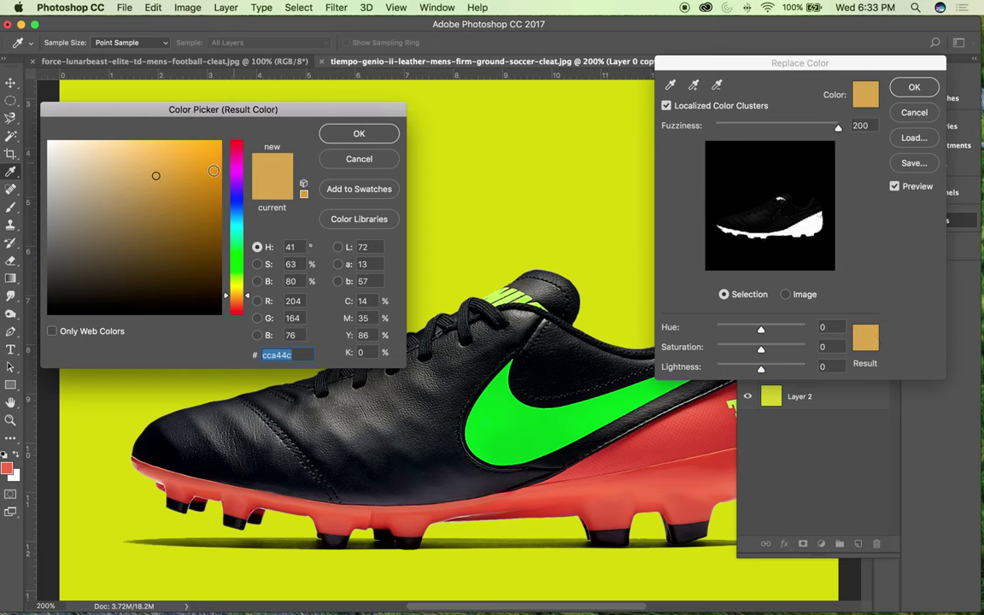
drag(231, 186, 212, 168)
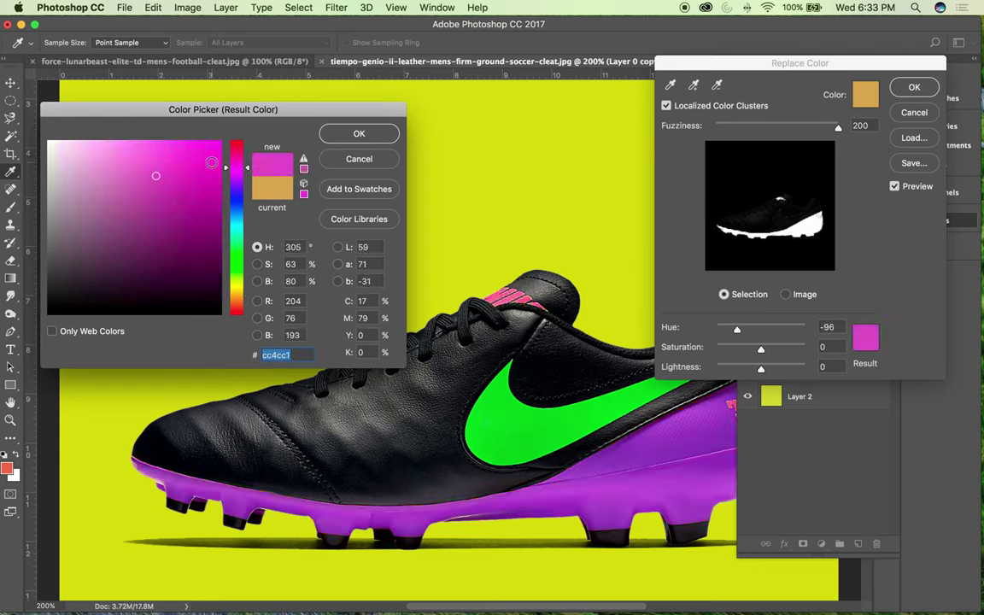
click(346, 133)
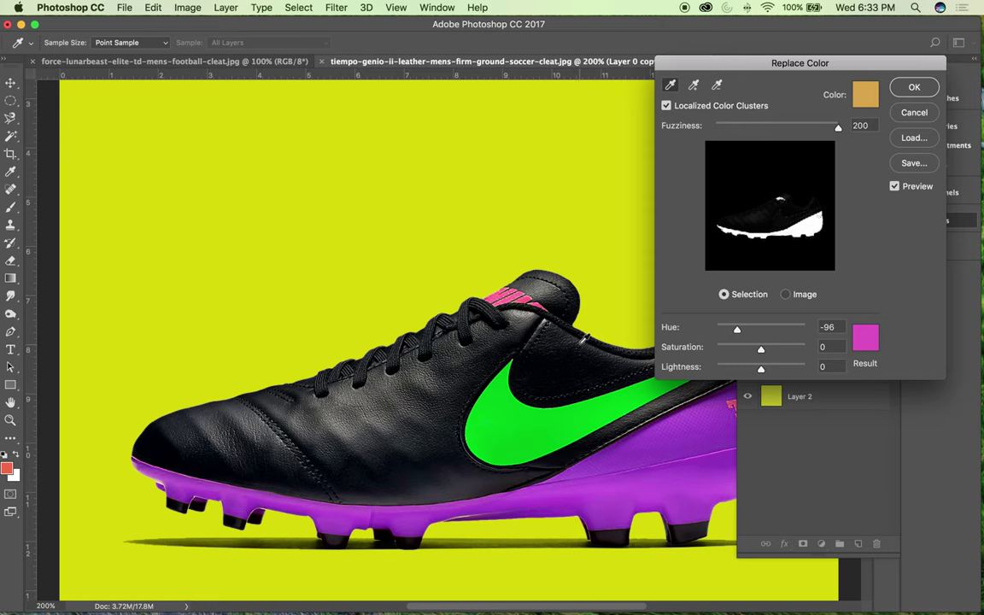
key(super)
key(super+minus)
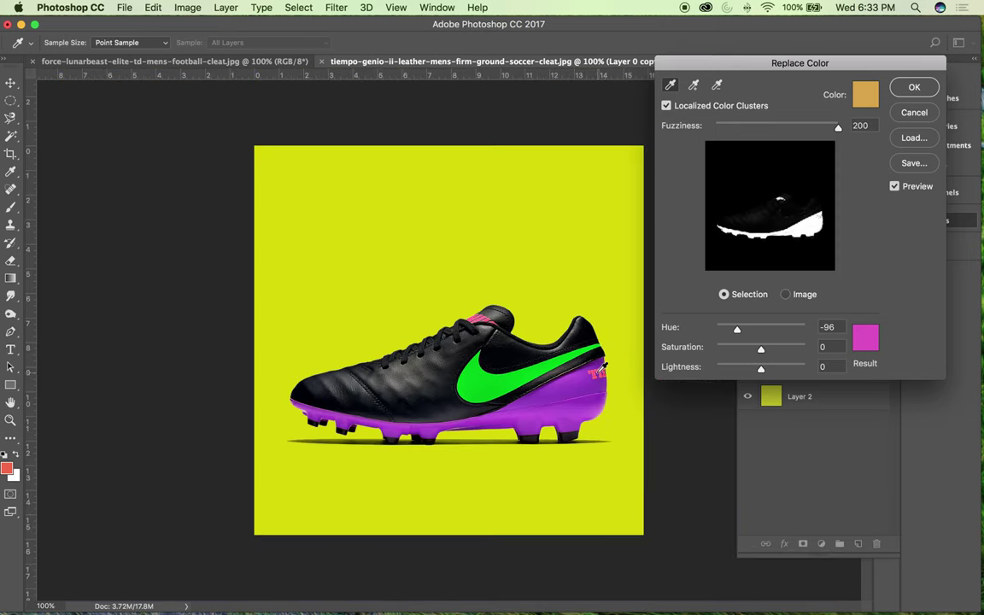
click(914, 88)
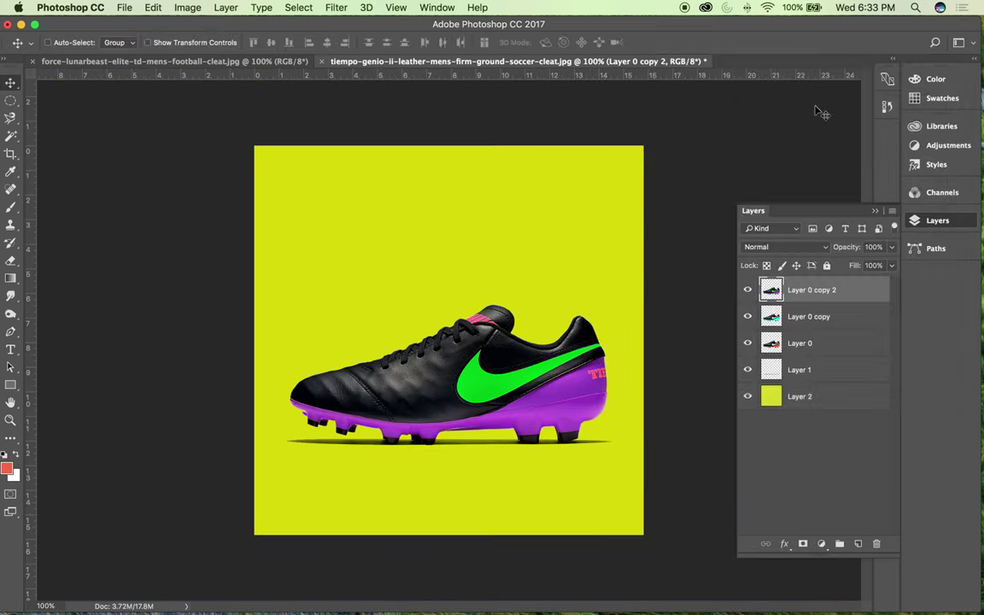
- Toggle the shoe layers' visibility to compare colourways, leaving Layer 0 copy 2 hidden
key(super)
click(747, 289)
click(748, 316)
click(748, 343)
drag(747, 342, 748, 315)
click(748, 290)
click(749, 289)
click(749, 290)
click(751, 299)
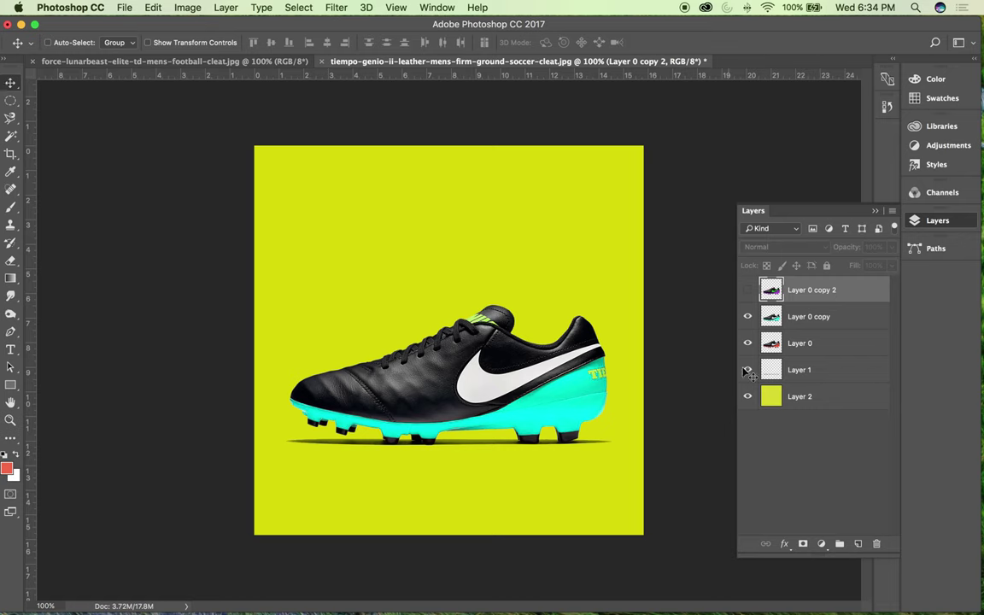
- Toggle the colourway layers to compare, finishing with Layer 0 copy 2 and all shoes visible
click(748, 290)
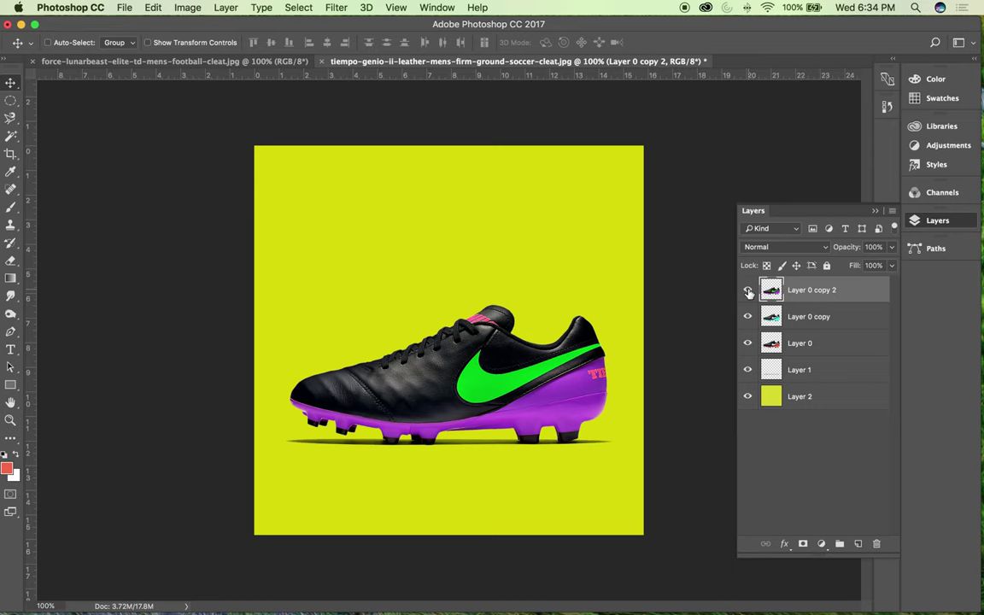
click(749, 290)
click(749, 318)
click(748, 317)
click(748, 289)
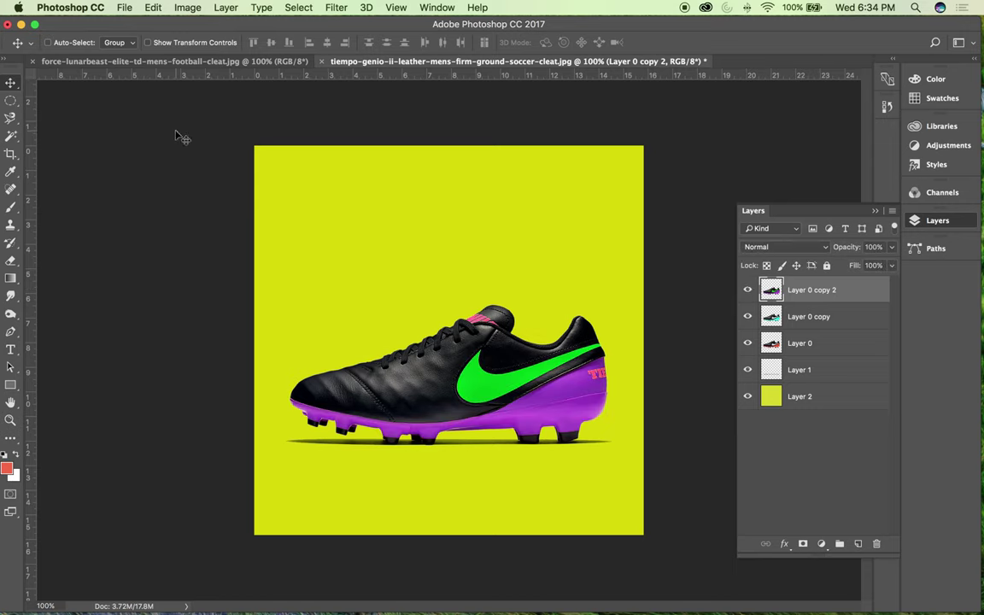